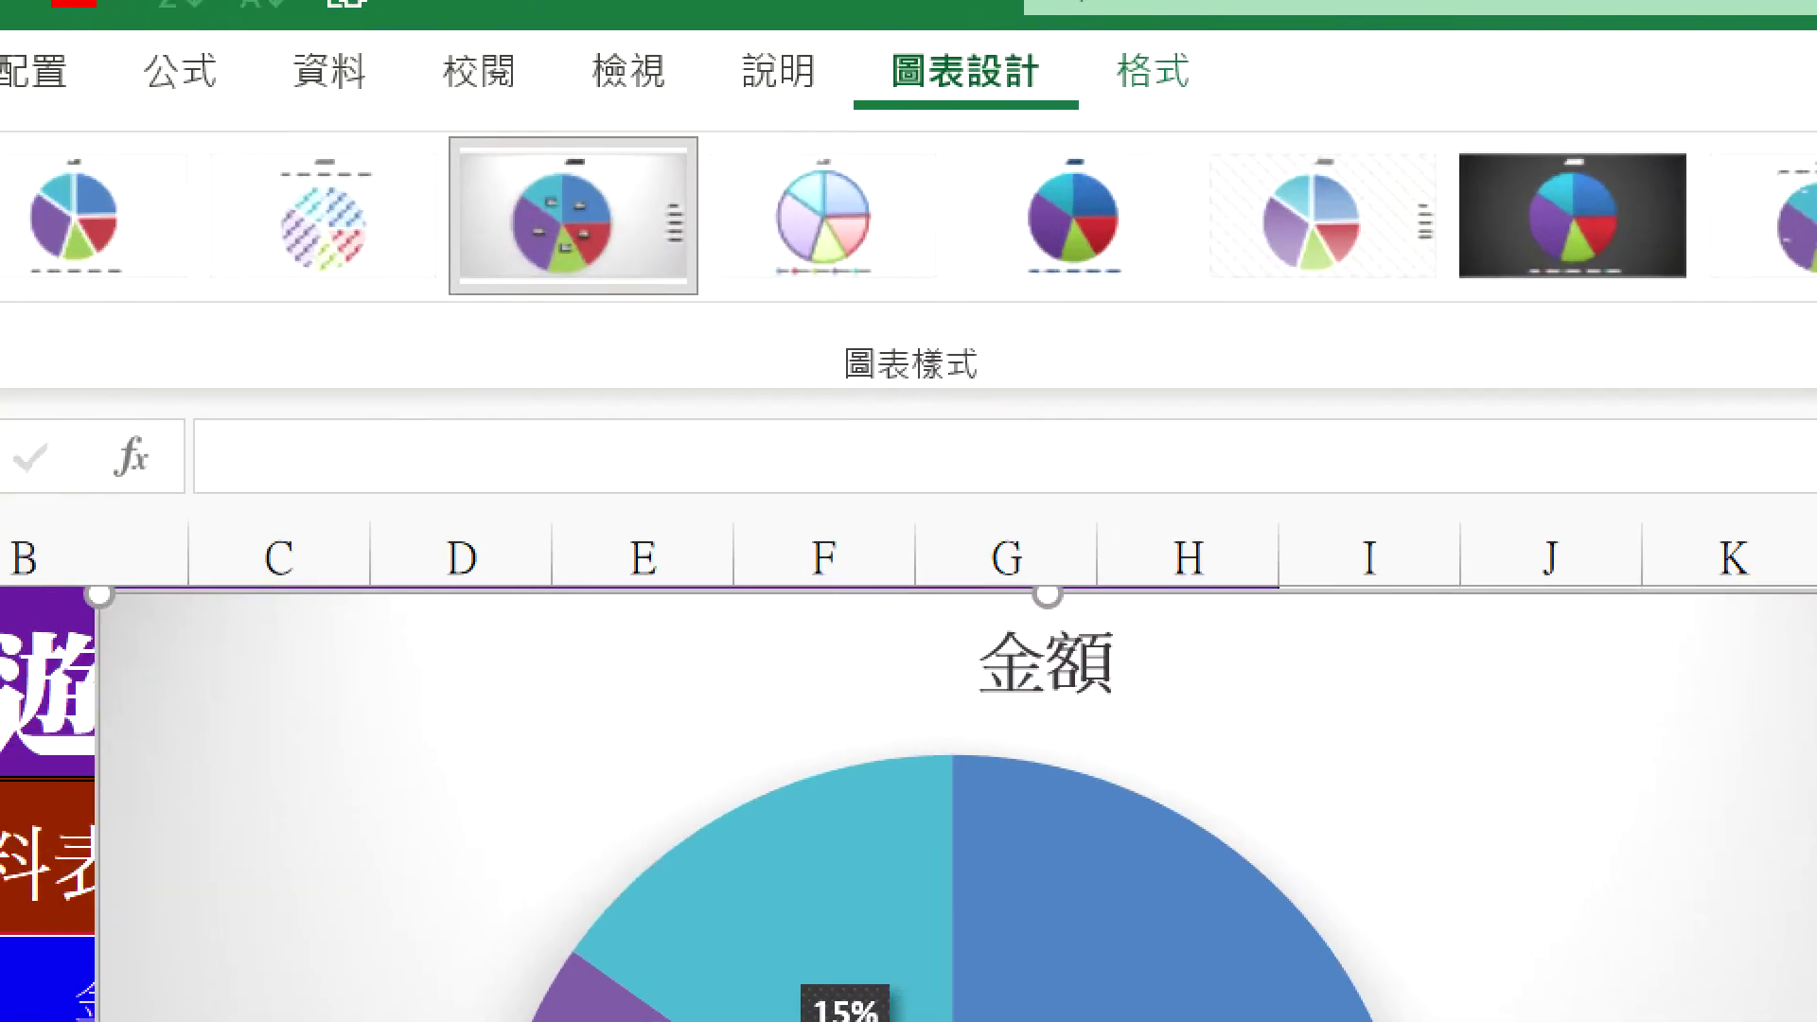
Preview the finished pie chart and Chart Design options, then remove it to leave the bare 各項收入資料表 table.
{"action": "left_click_drag", "start_coordinate": [623, 203], "coordinate": [637, 186]}
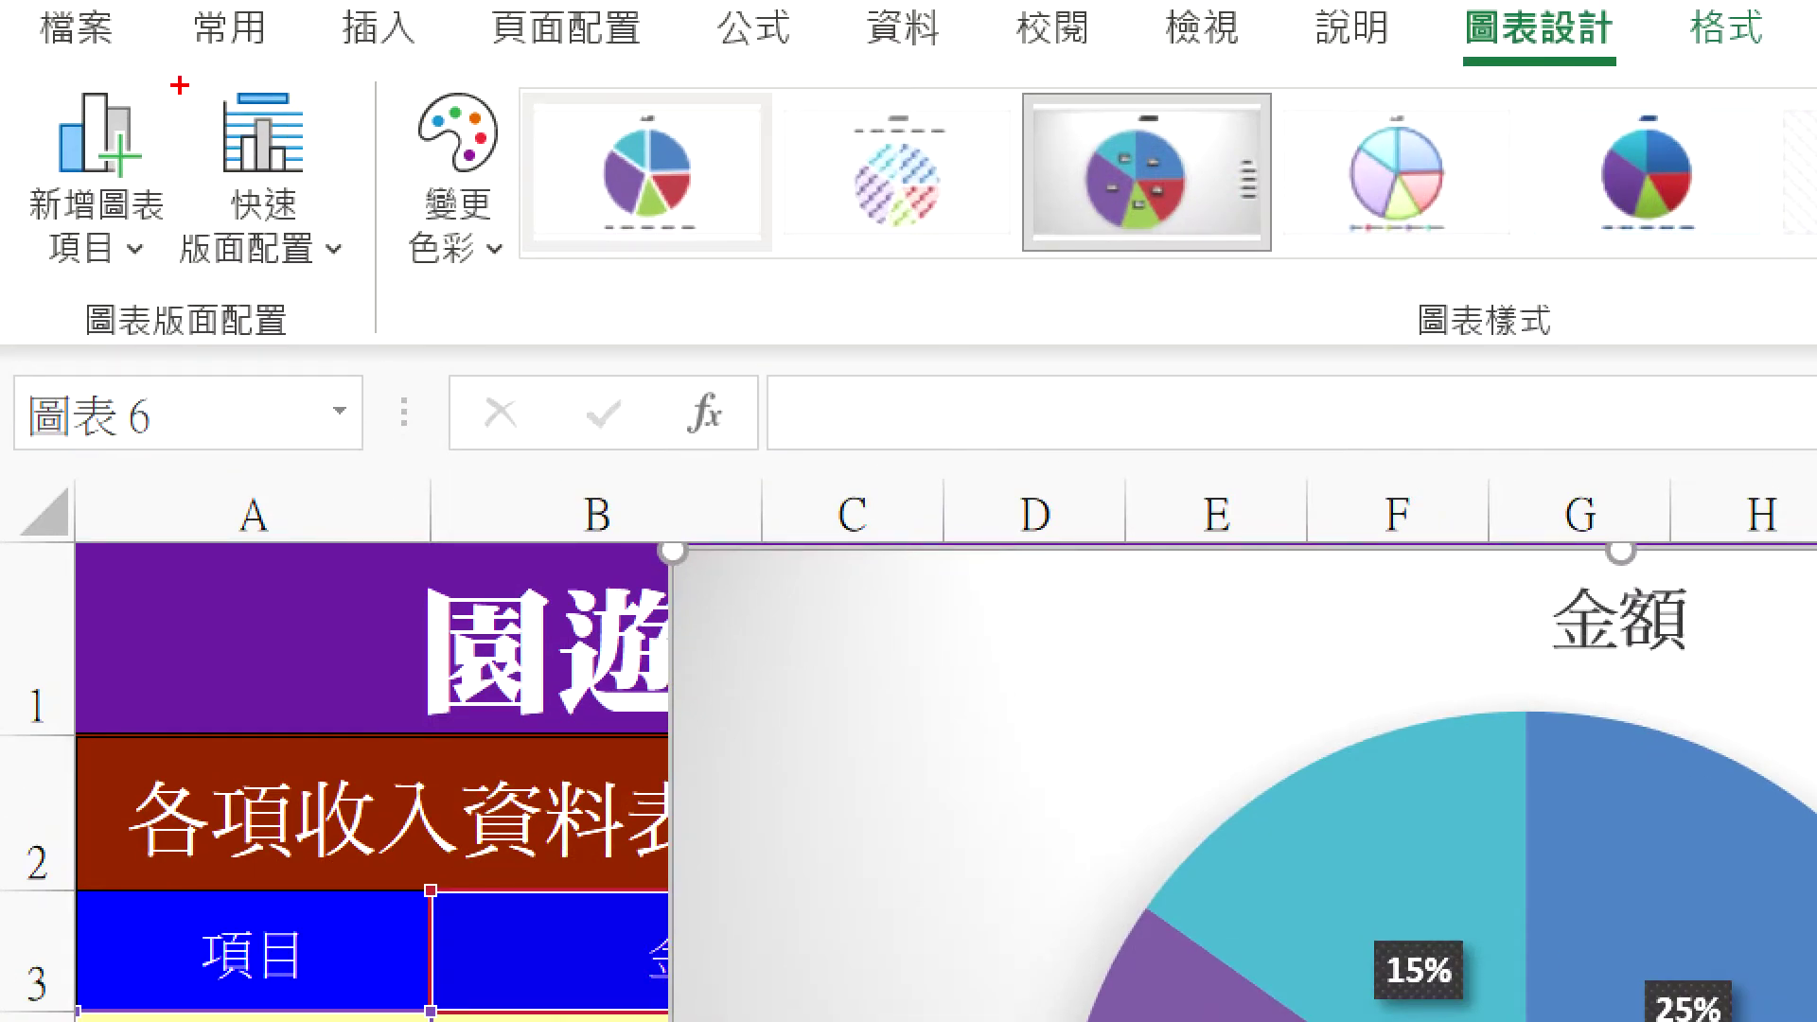
{"action": "left_click_drag", "start_coordinate": [172, 74], "coordinate": [572, 276]}
{"action": "left_click_drag", "start_coordinate": [6, 74], "coordinate": [189, 278]}
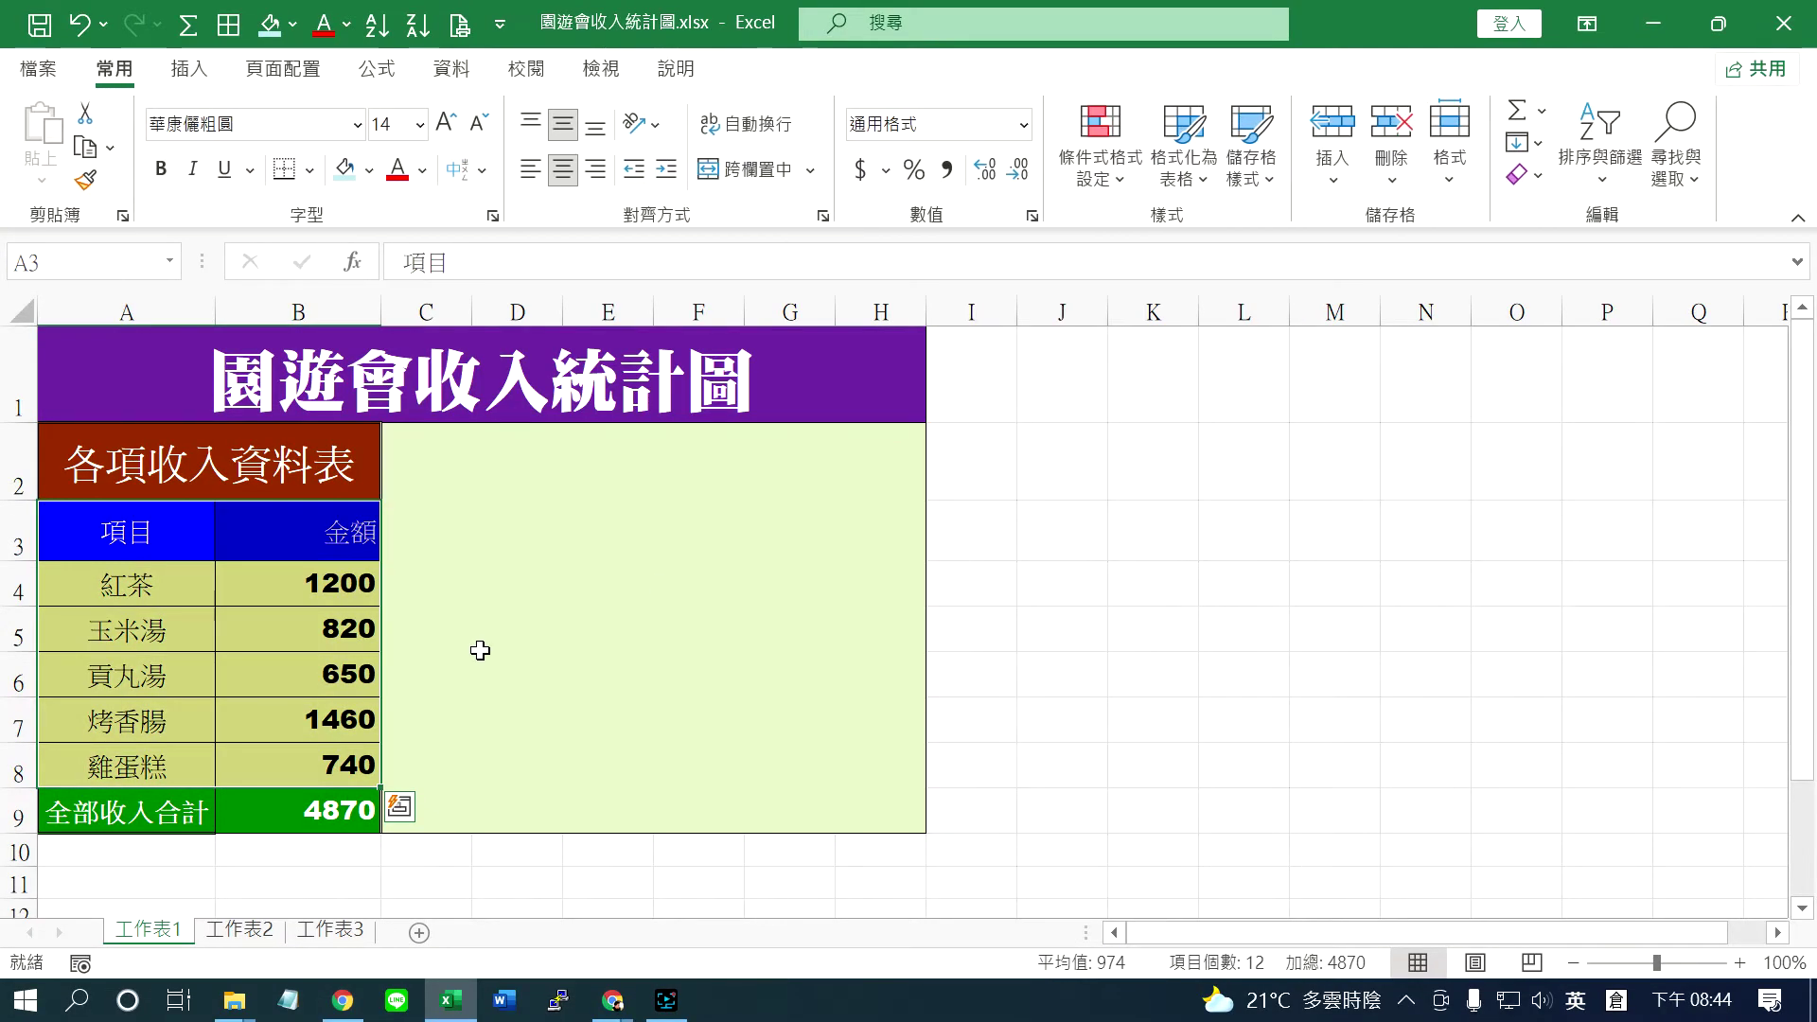
Insert a 2-D pie chart of A3:B8 and drag its corners to enlarge it.
{"action": "left_click_drag", "start_coordinate": [126, 530], "coordinate": [299, 754]}
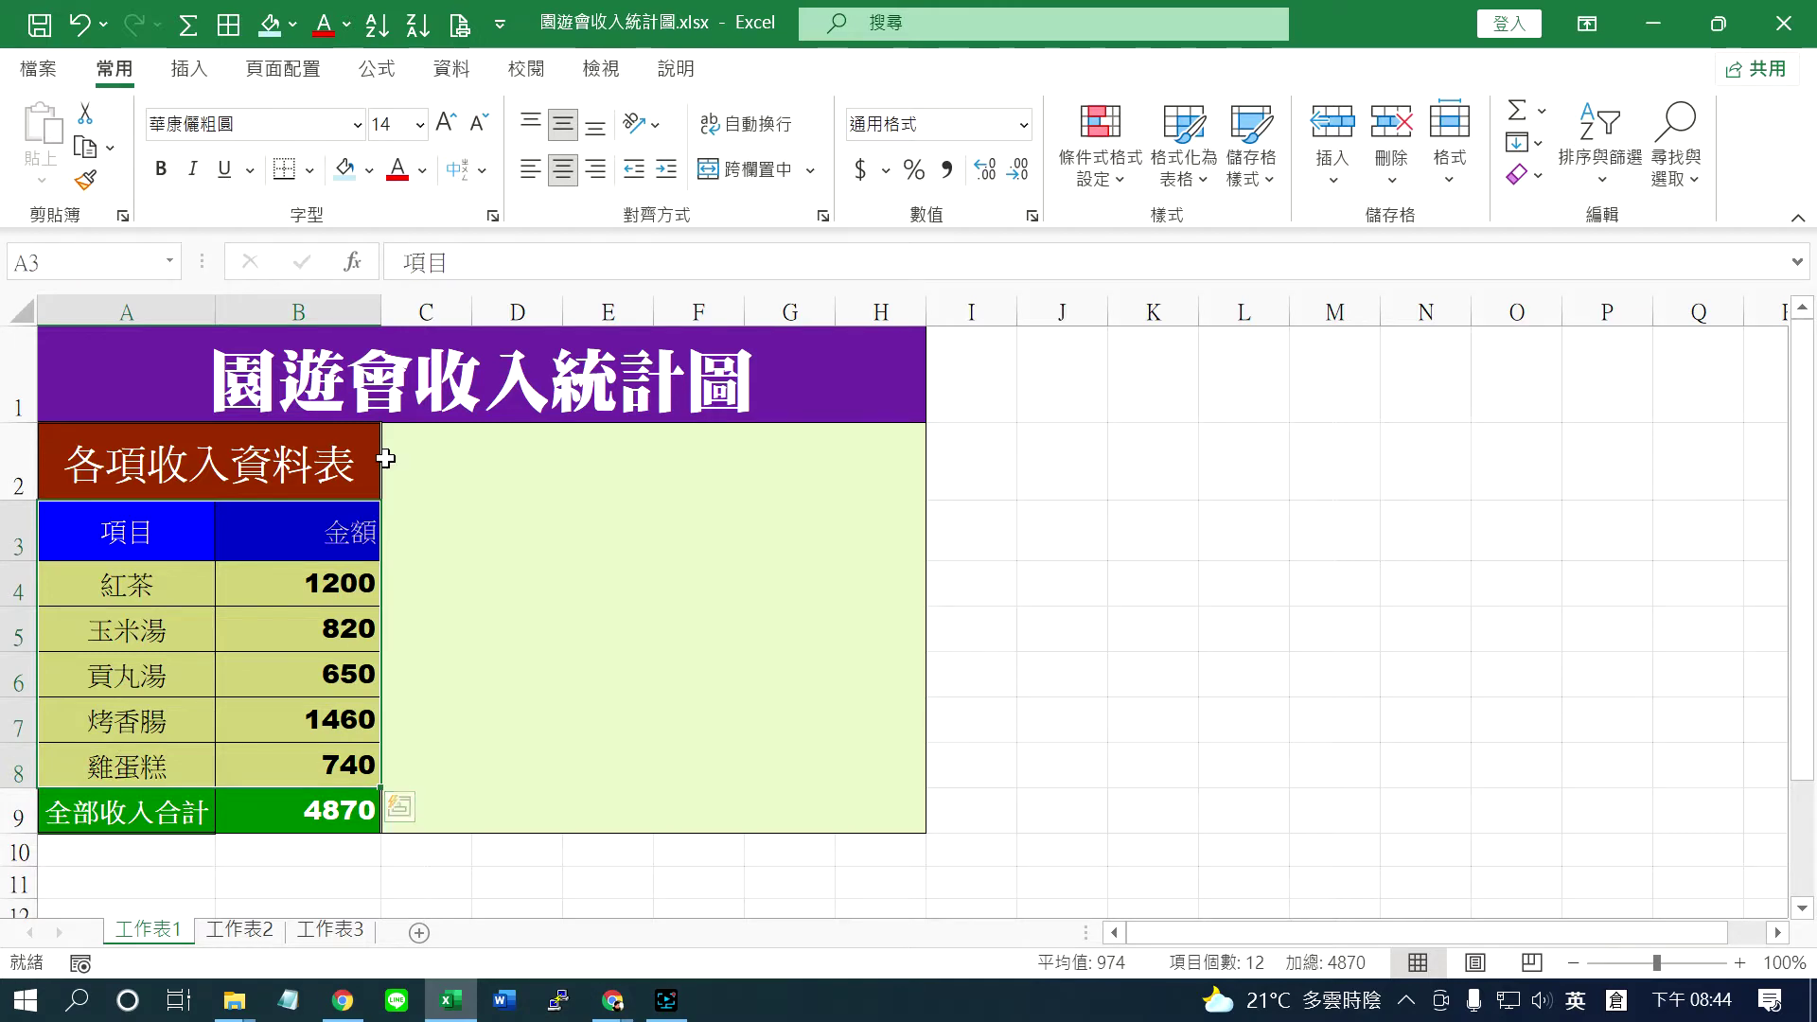
{"action": "left_click", "coordinate": [188, 68]}
{"action": "left_click", "coordinate": [624, 174]}
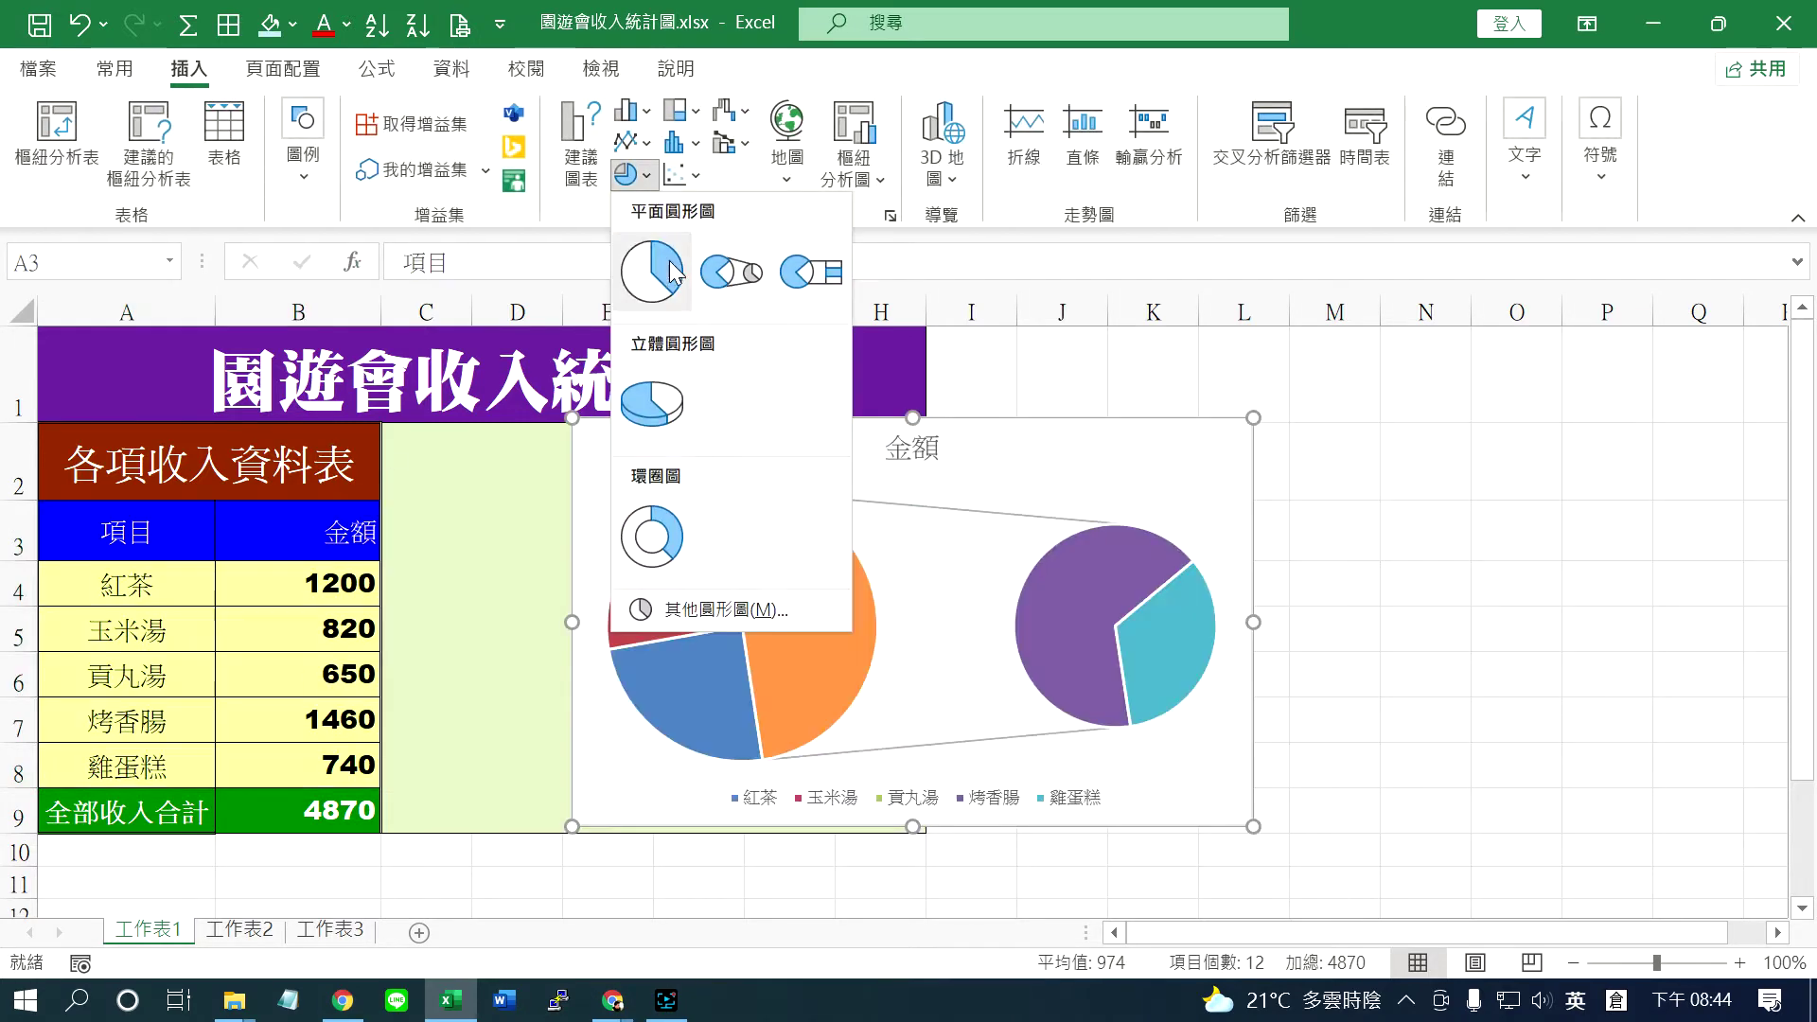
{"action": "left_click", "coordinate": [650, 264]}
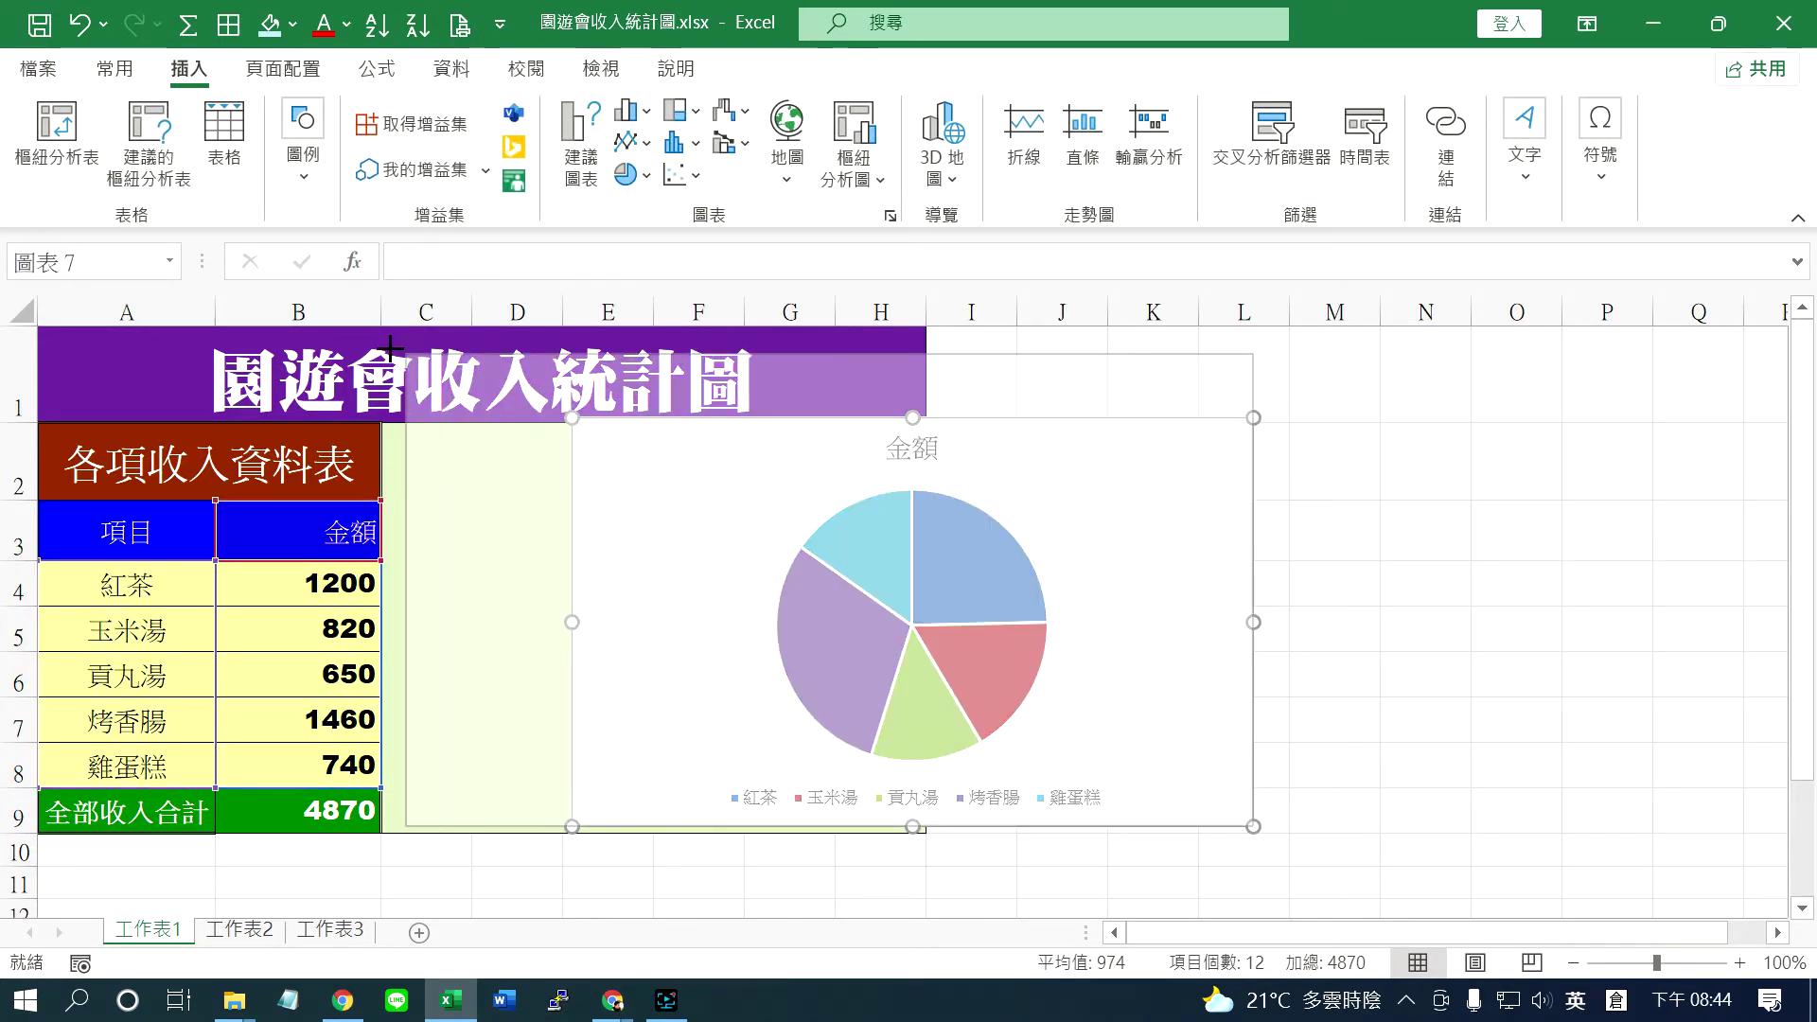
{"action": "left_click_drag", "start_coordinate": [572, 417], "coordinate": [366, 338]}
{"action": "left_click_drag", "start_coordinate": [1256, 829], "coordinate": [1298, 902]}
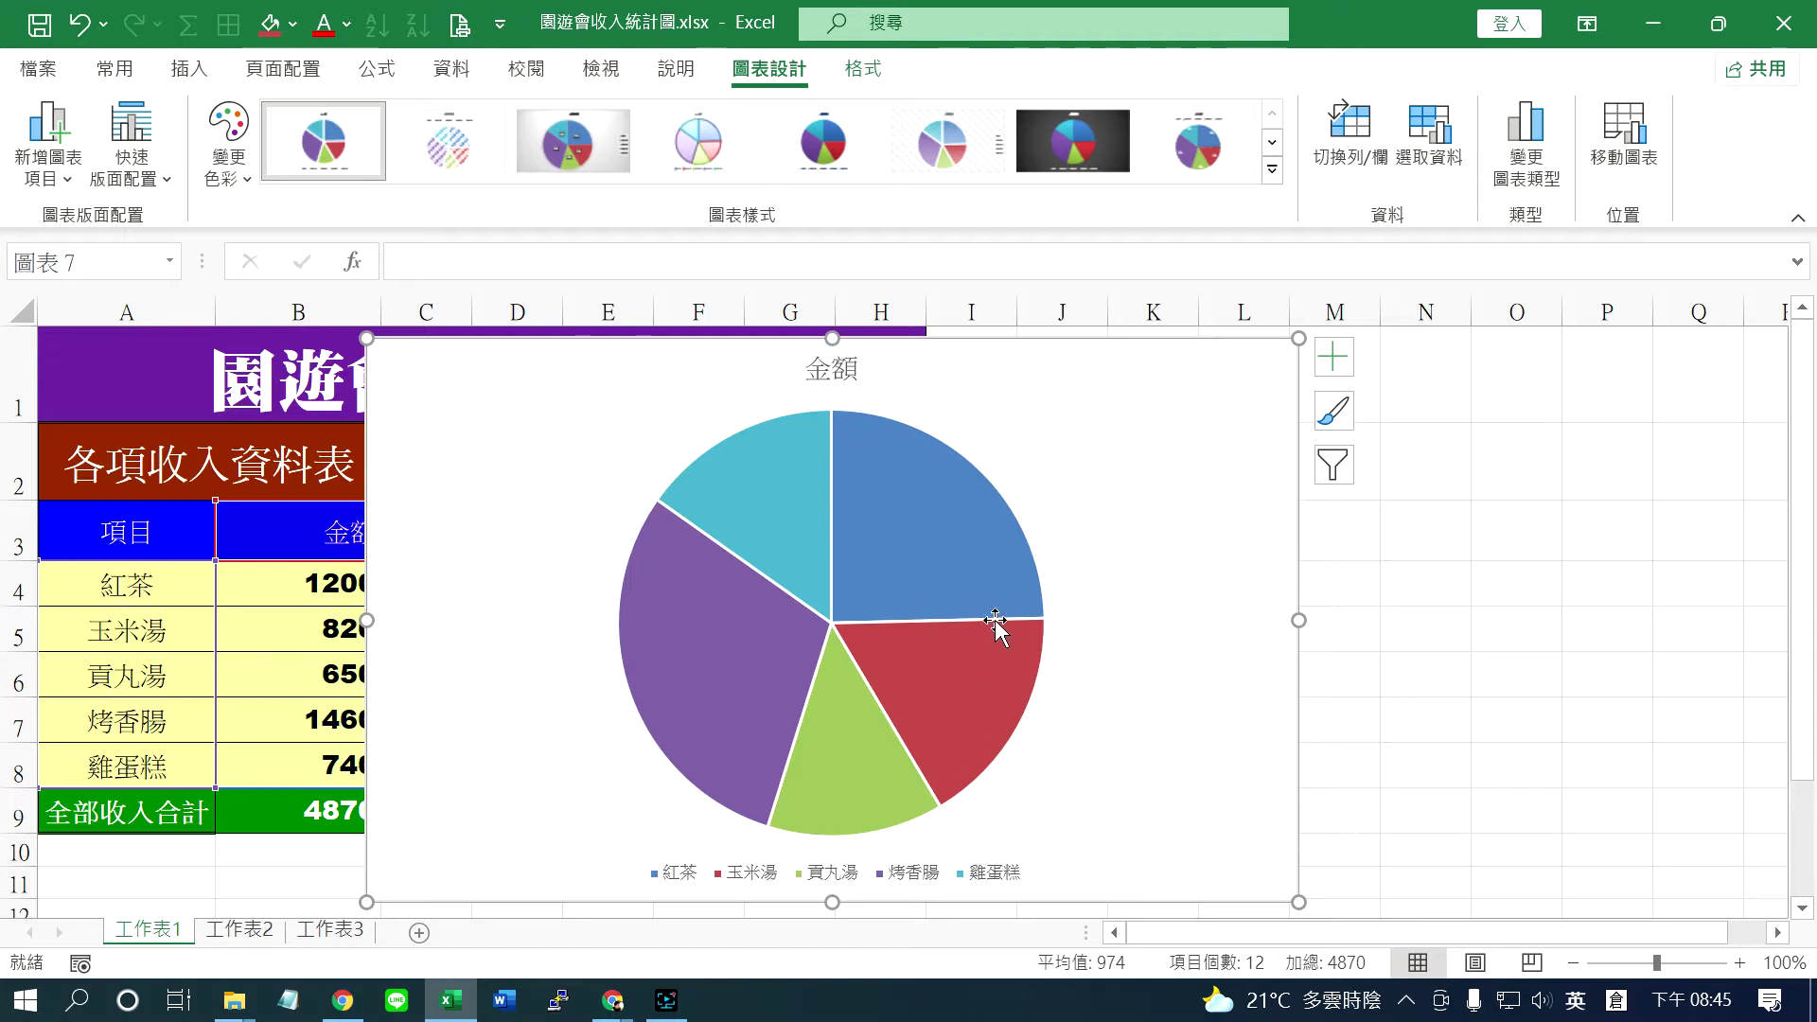
{"action": "left_click_drag", "start_coordinate": [1111, 437], "coordinate": [1089, 431]}
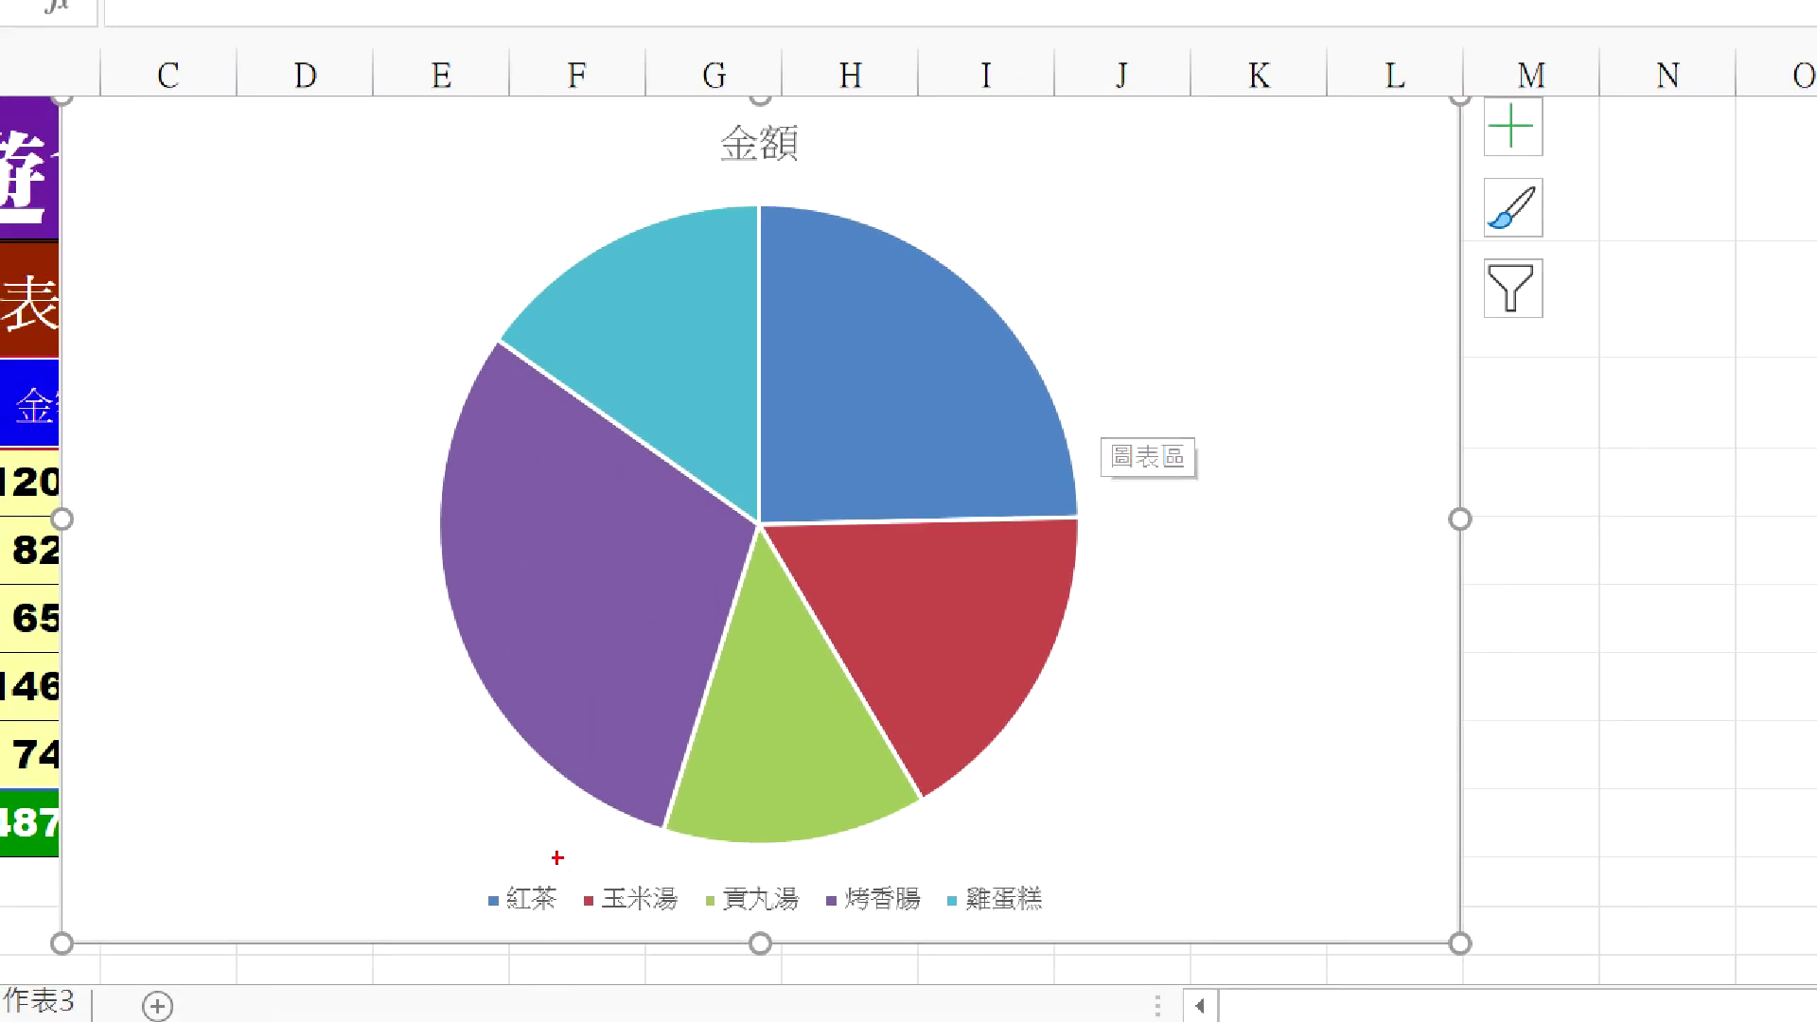
{"action": "left_click_drag", "start_coordinate": [470, 860], "coordinate": [1121, 935]}
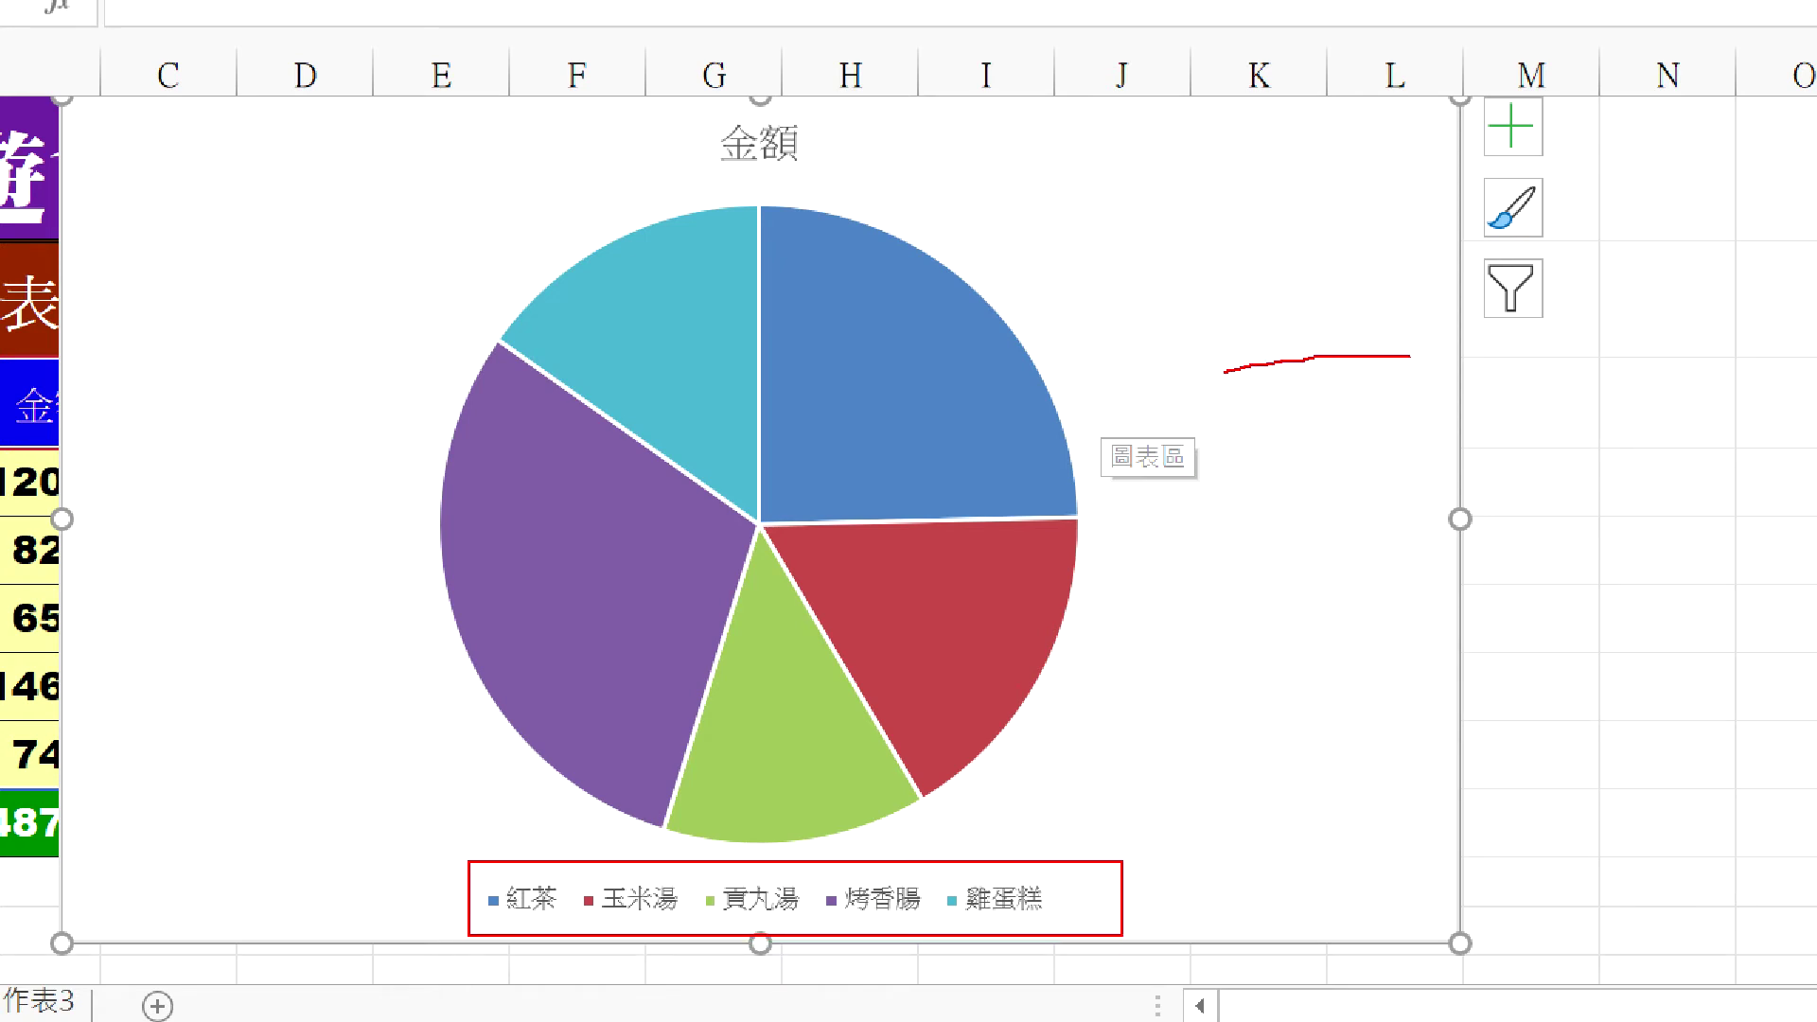
{"action": "left_click_drag", "start_coordinate": [1410, 355], "coordinate": [1102, 401]}
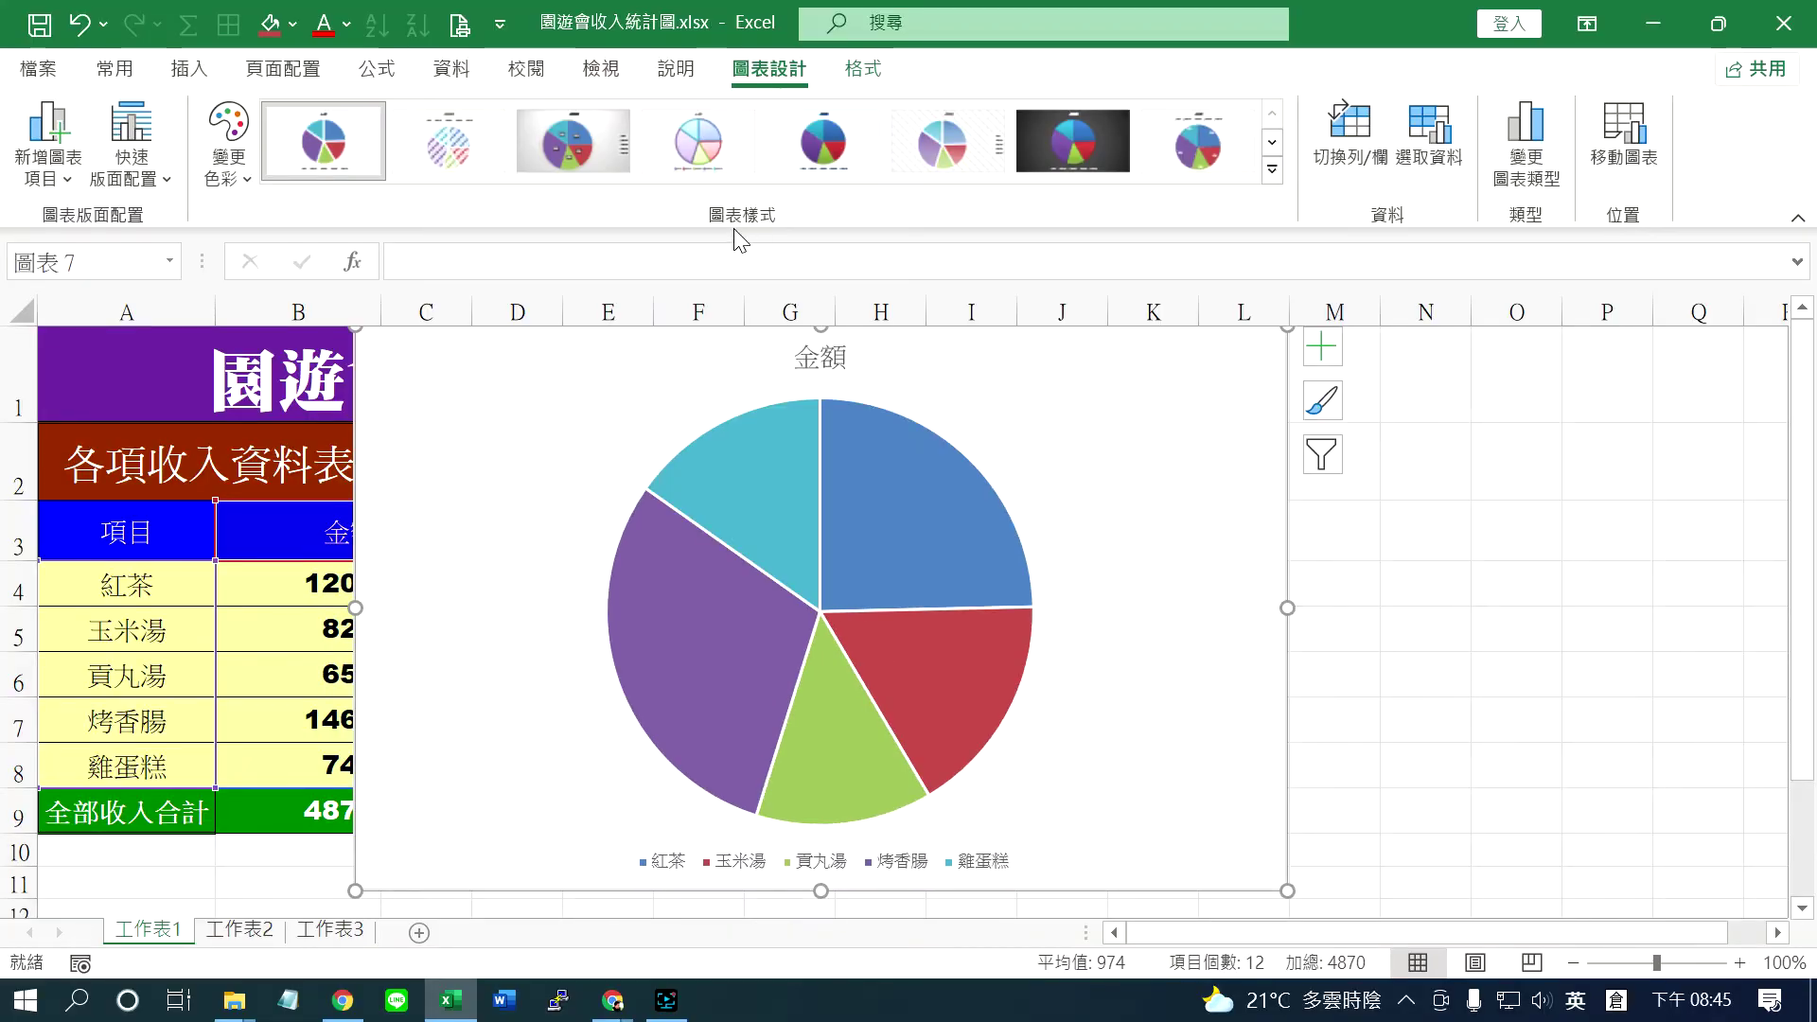
{"action": "left_click", "coordinate": [167, 184]}
{"action": "left_click", "coordinate": [70, 178]}
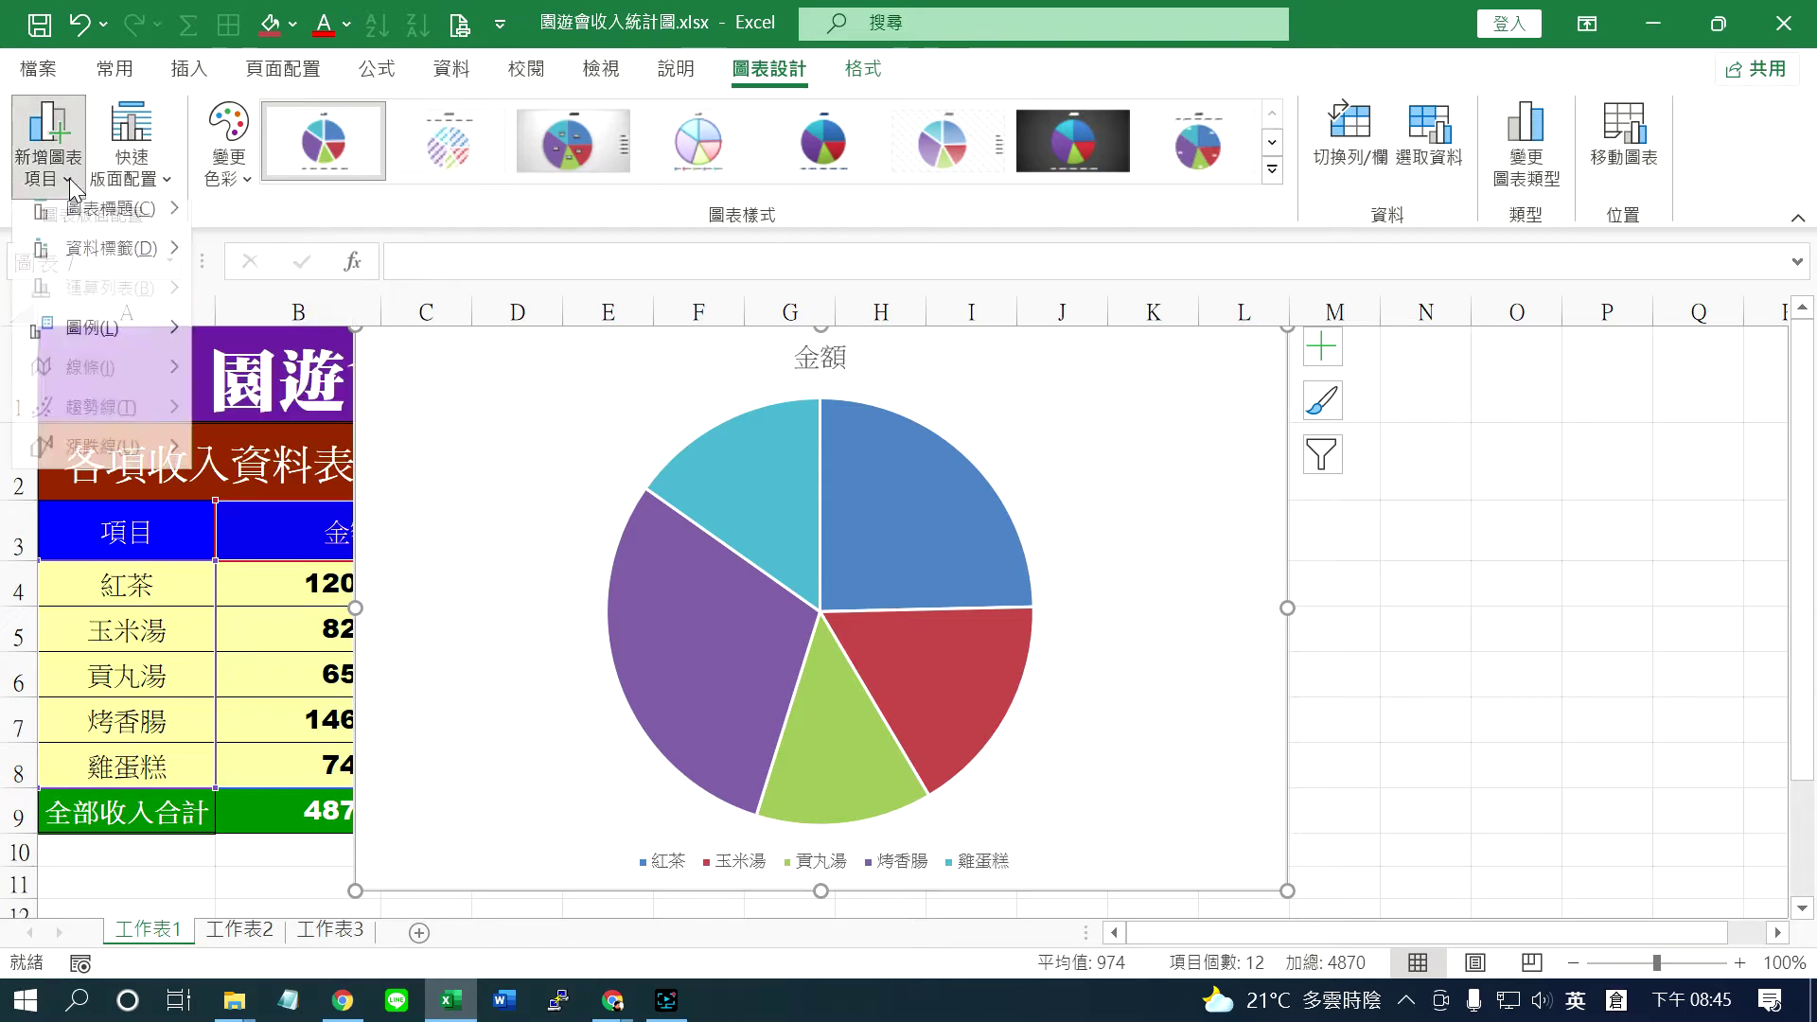
{"action": "key", "text": "Escape"}
{"action": "left_click", "coordinate": [48, 156]}
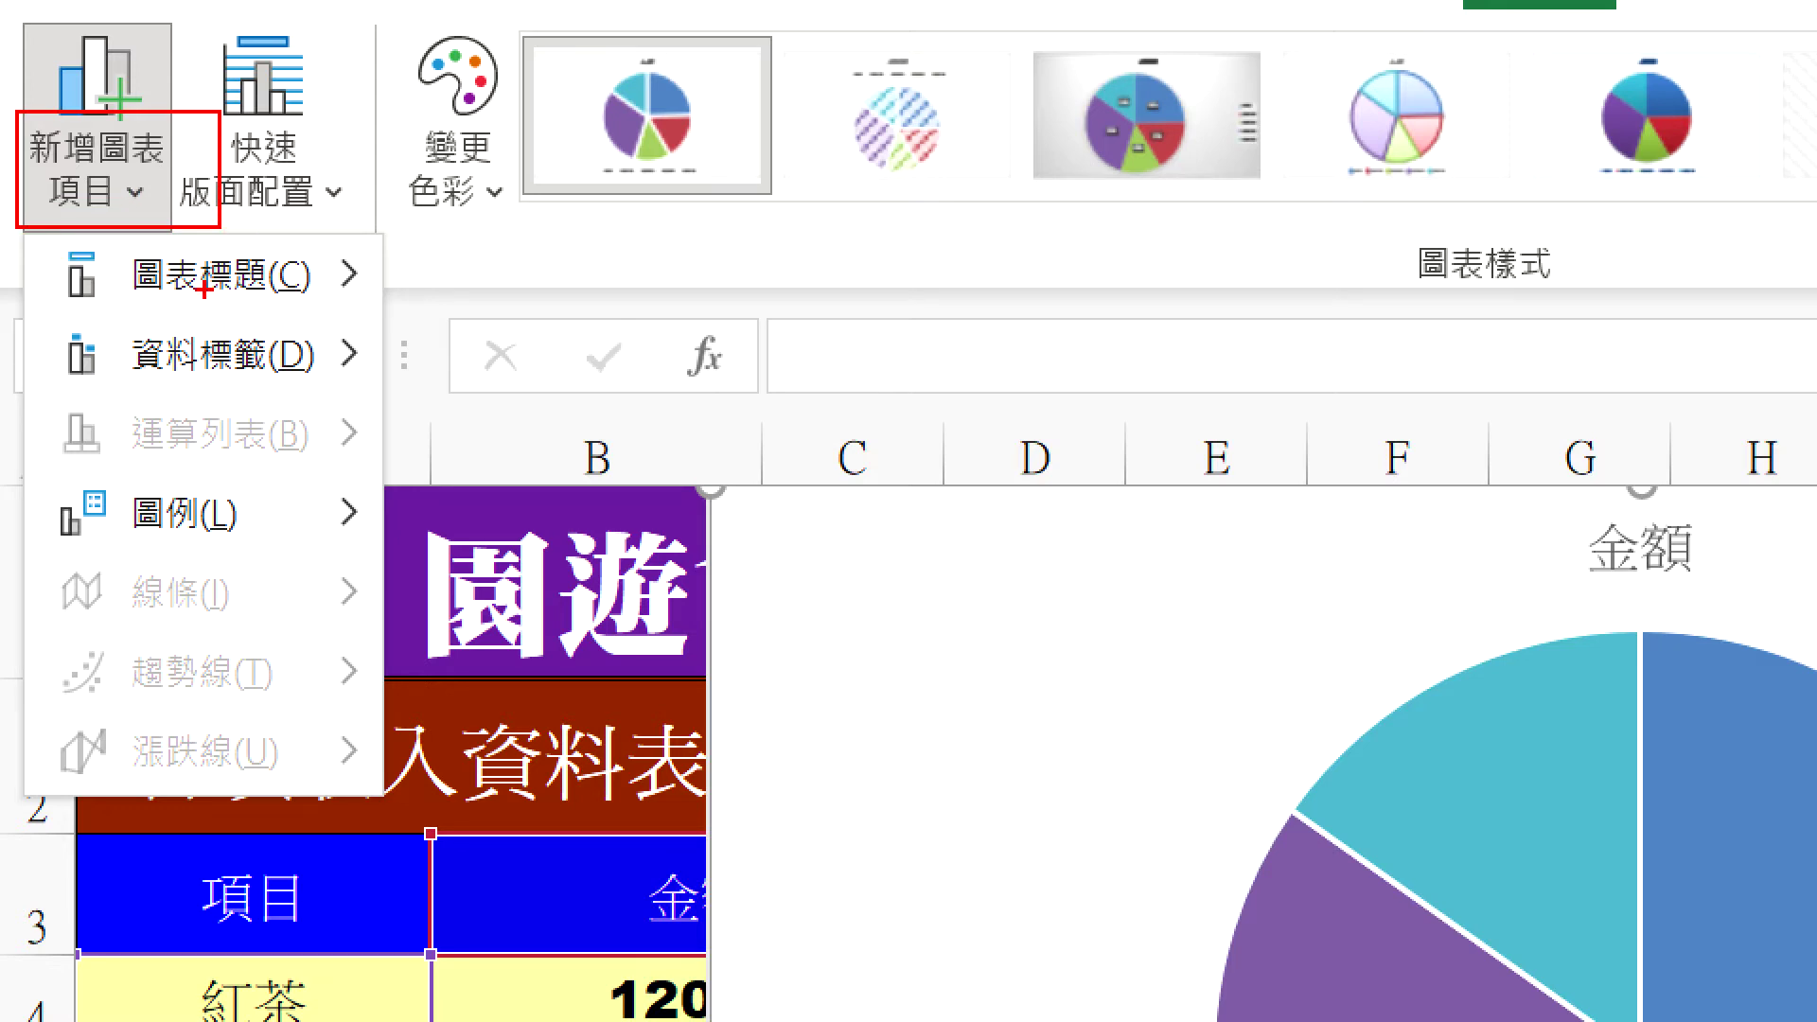
{"action": "left_click_drag", "start_coordinate": [125, 244], "coordinate": [295, 310]}
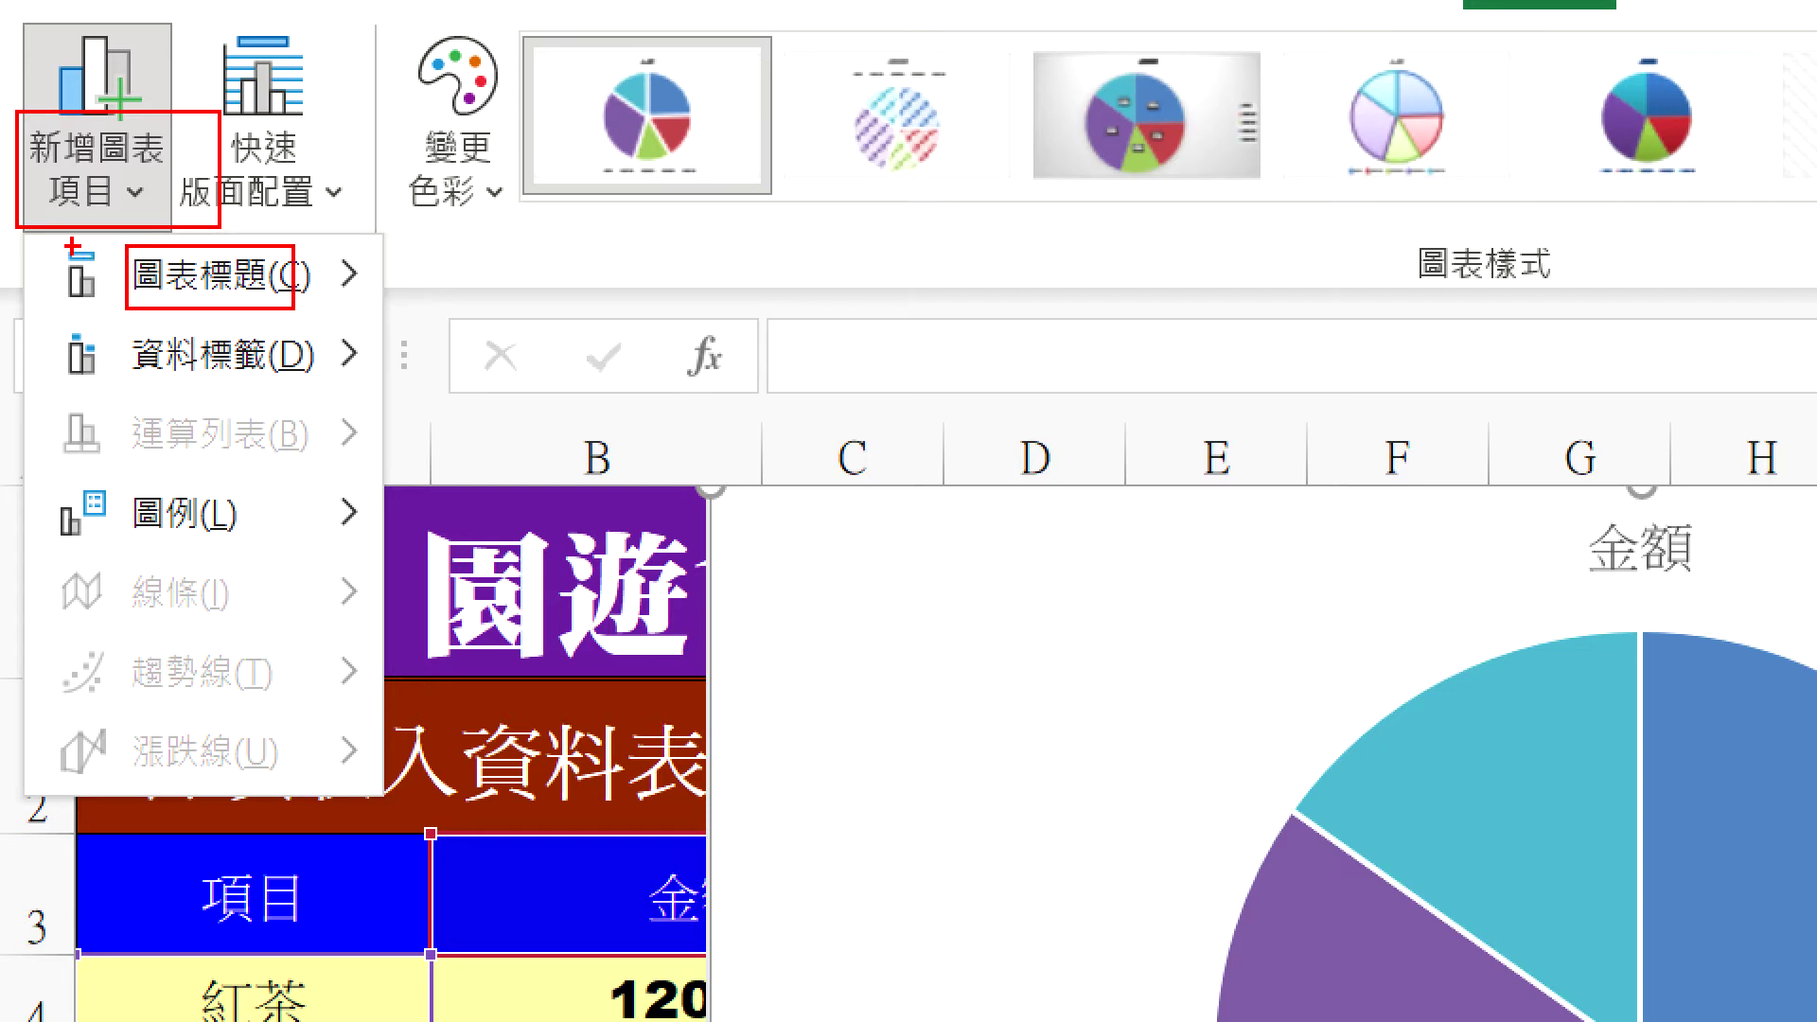
{"action": "left_click_drag", "start_coordinate": [57, 243], "coordinate": [109, 264]}
{"action": "left_click_drag", "start_coordinate": [125, 327], "coordinate": [304, 381]}
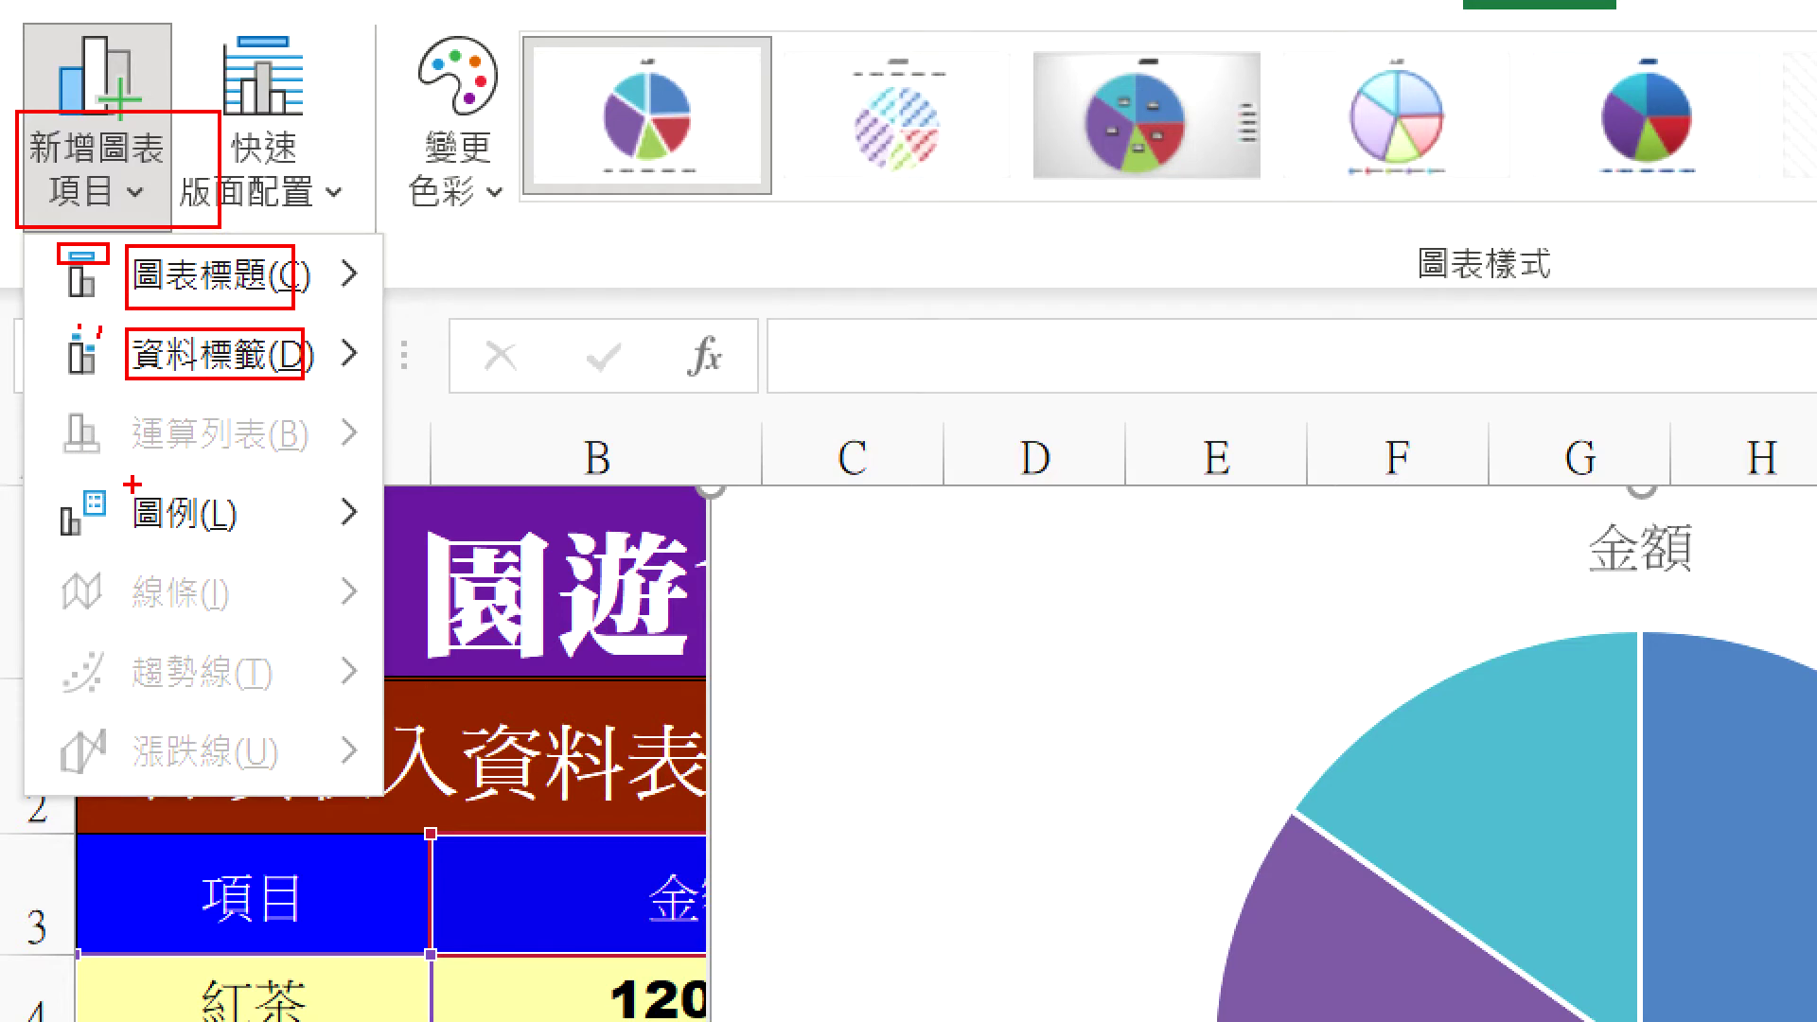
{"action": "left_click_drag", "start_coordinate": [65, 457], "coordinate": [352, 463]}
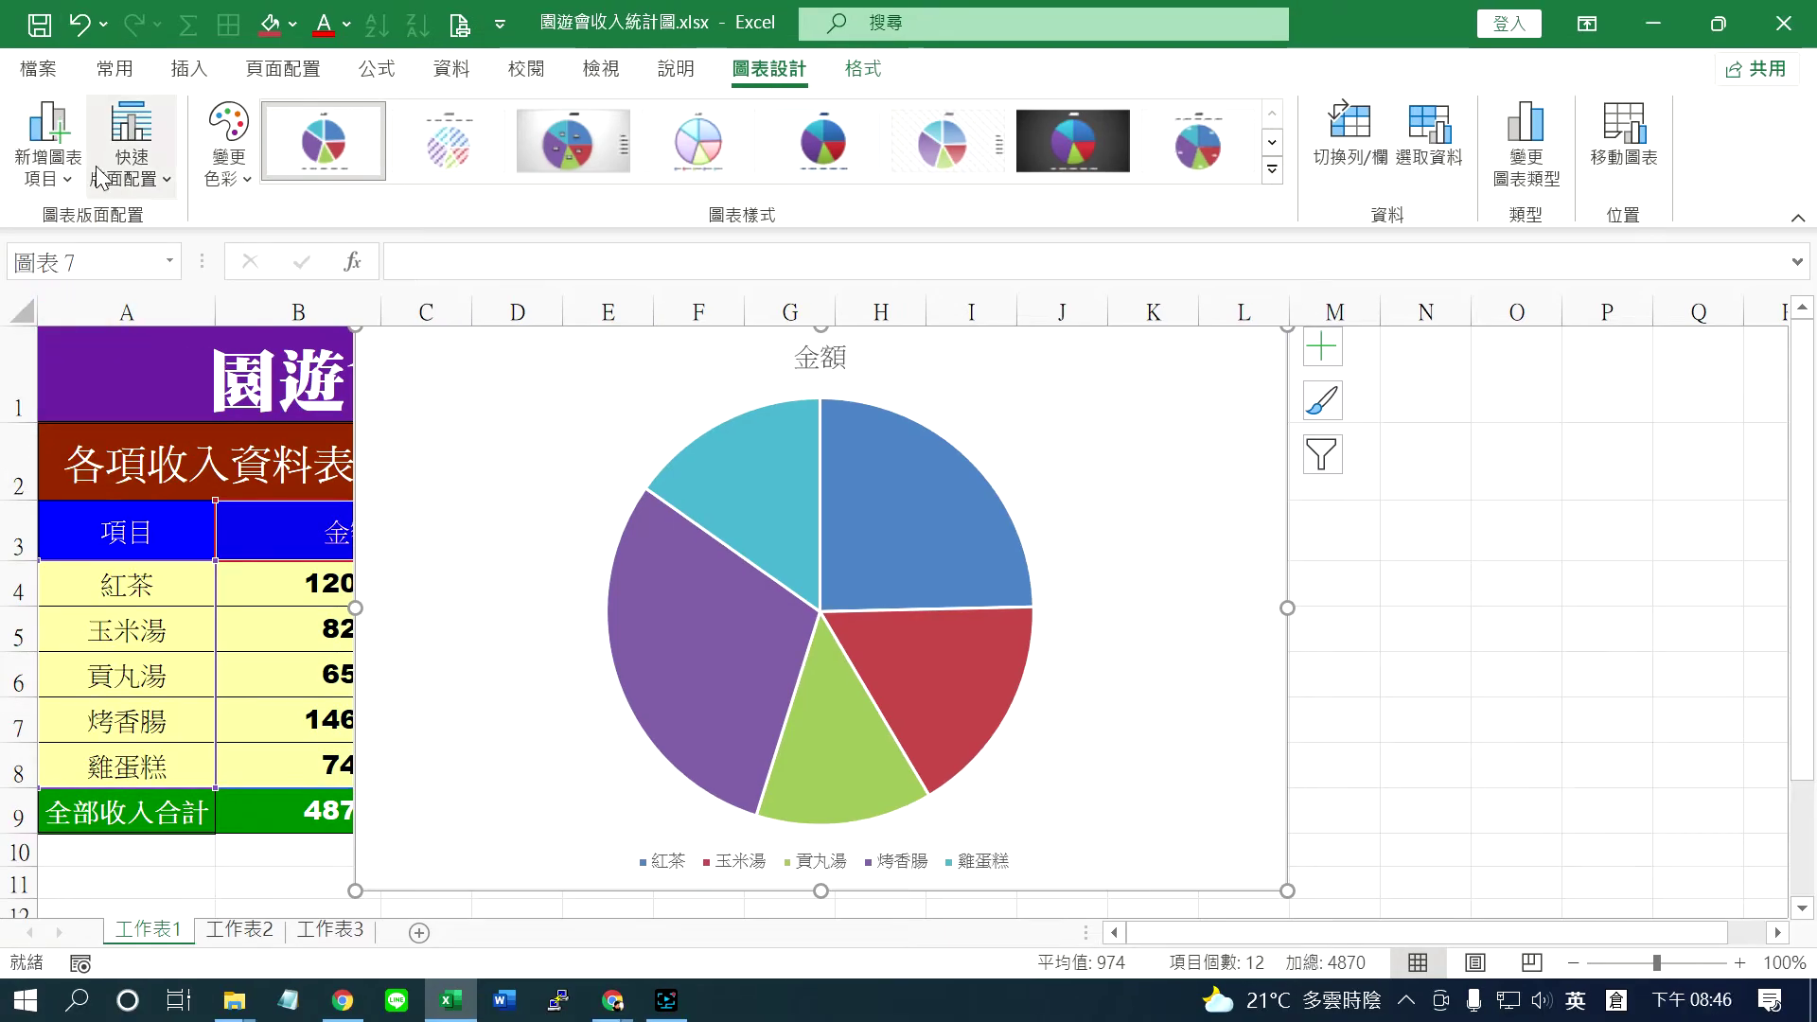
{"action": "left_click", "coordinate": [47, 147]}
{"action": "mouse_move", "coordinate": [220, 294]}
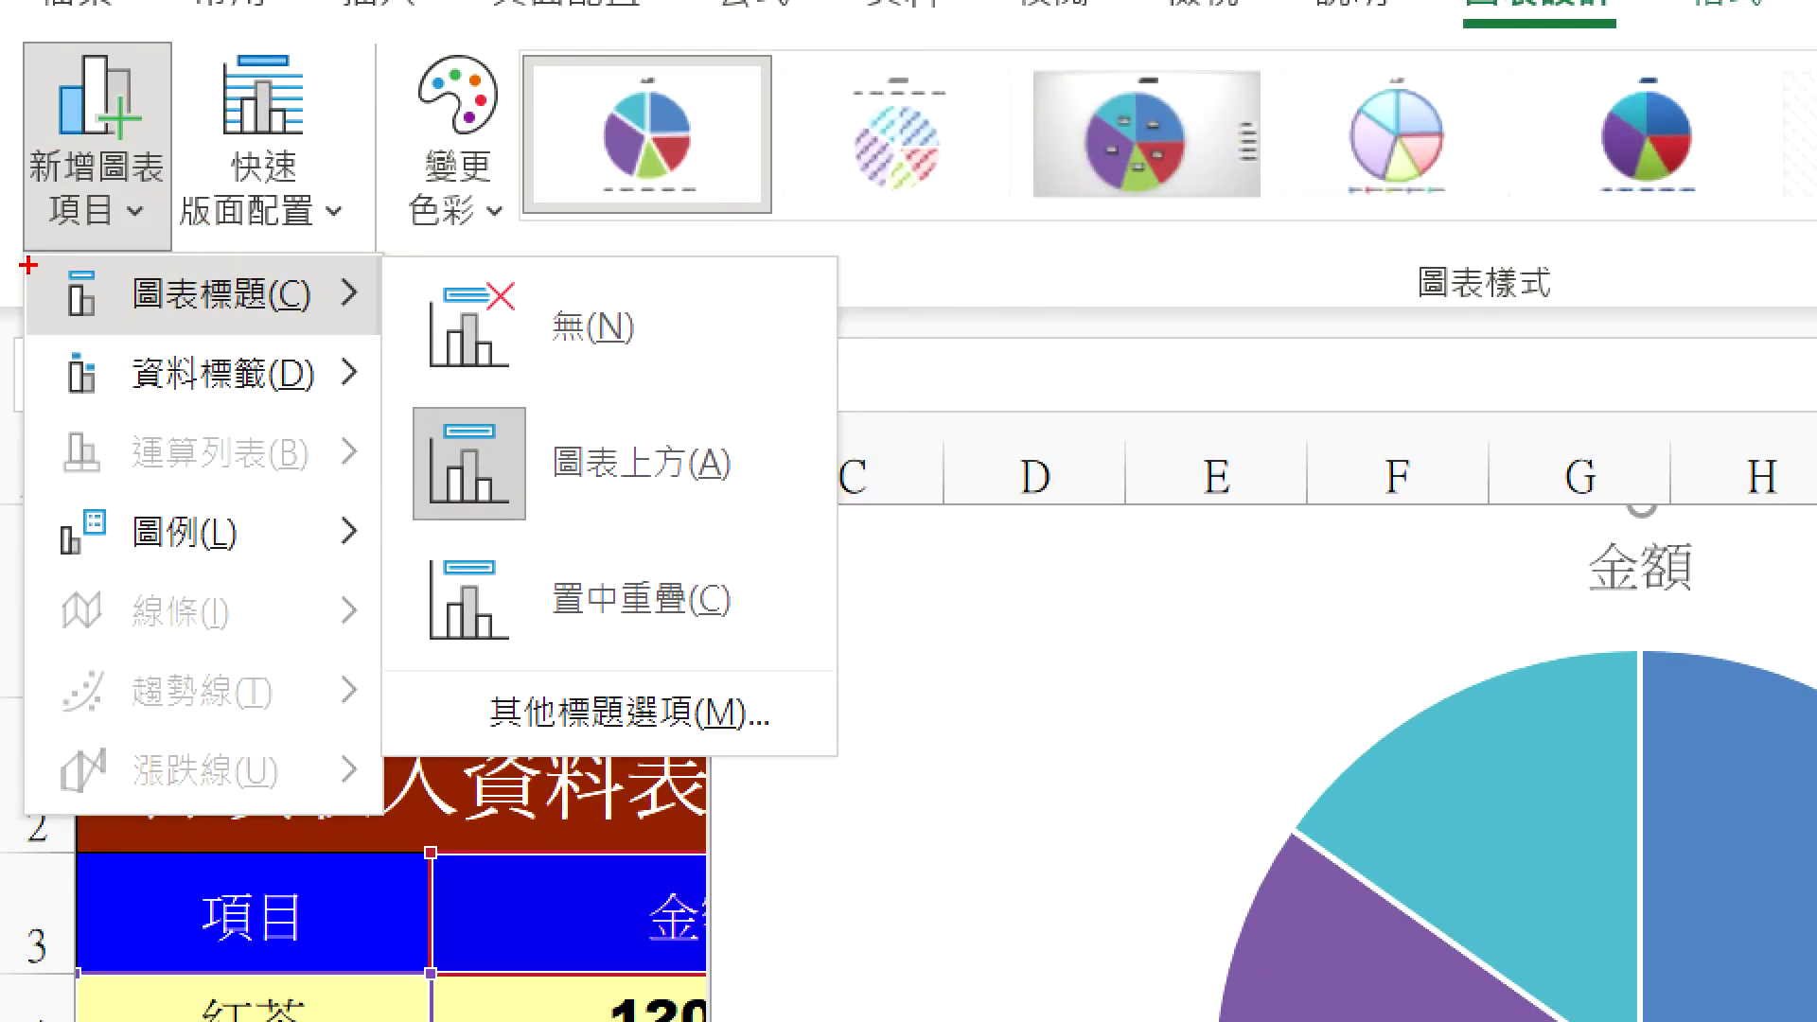
{"action": "left_click_drag", "start_coordinate": [29, 265], "coordinate": [372, 321]}
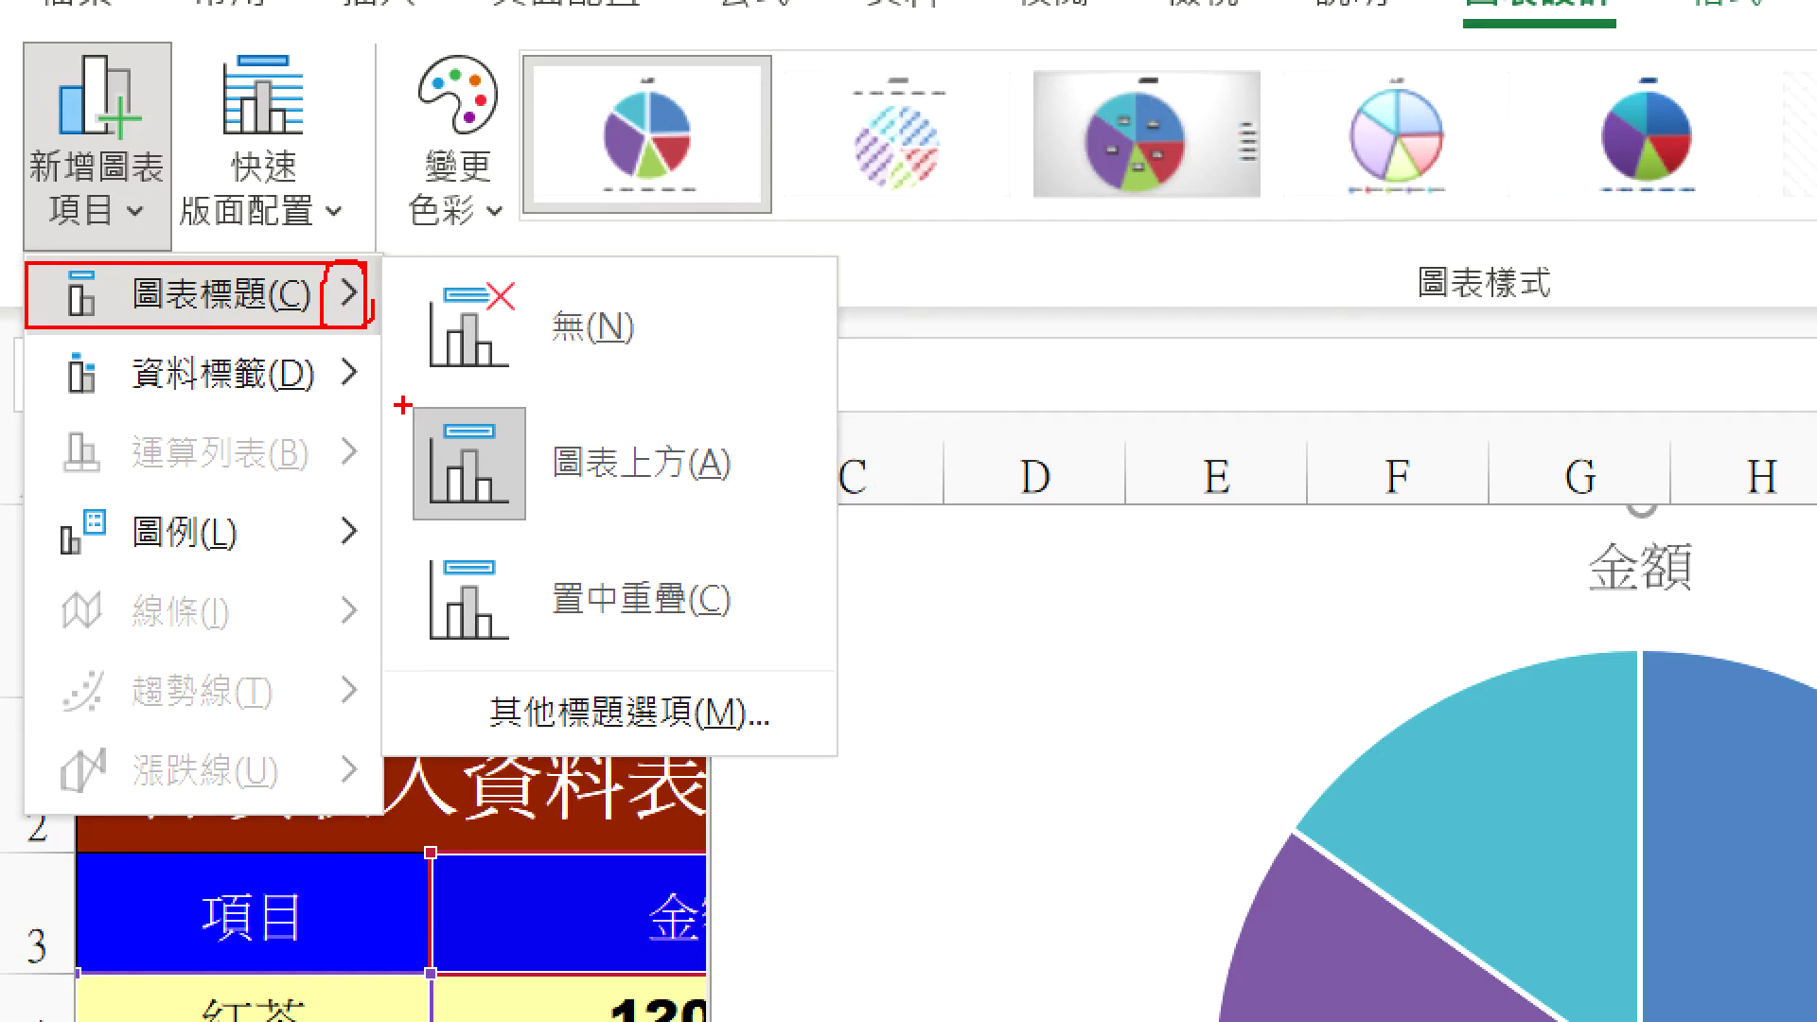
{"action": "left_click_drag", "start_coordinate": [403, 405], "coordinate": [543, 522]}
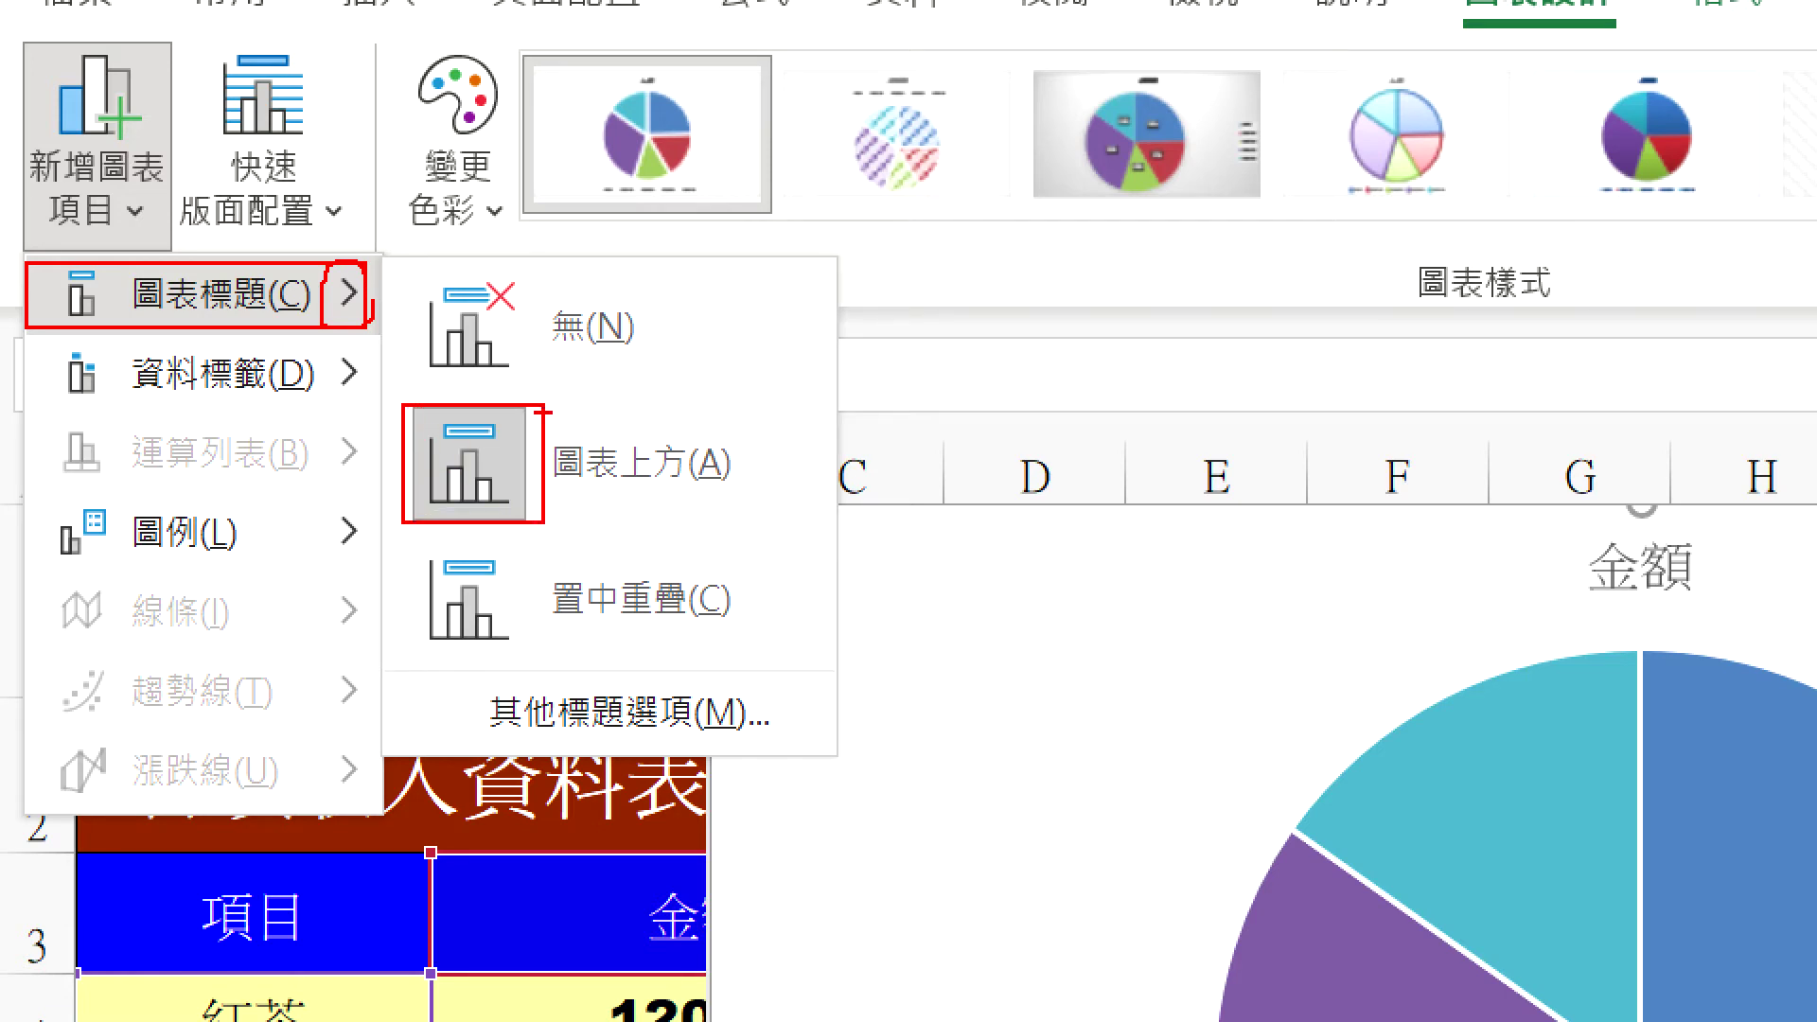
{"action": "left_click_drag", "start_coordinate": [540, 396], "coordinate": [747, 522]}
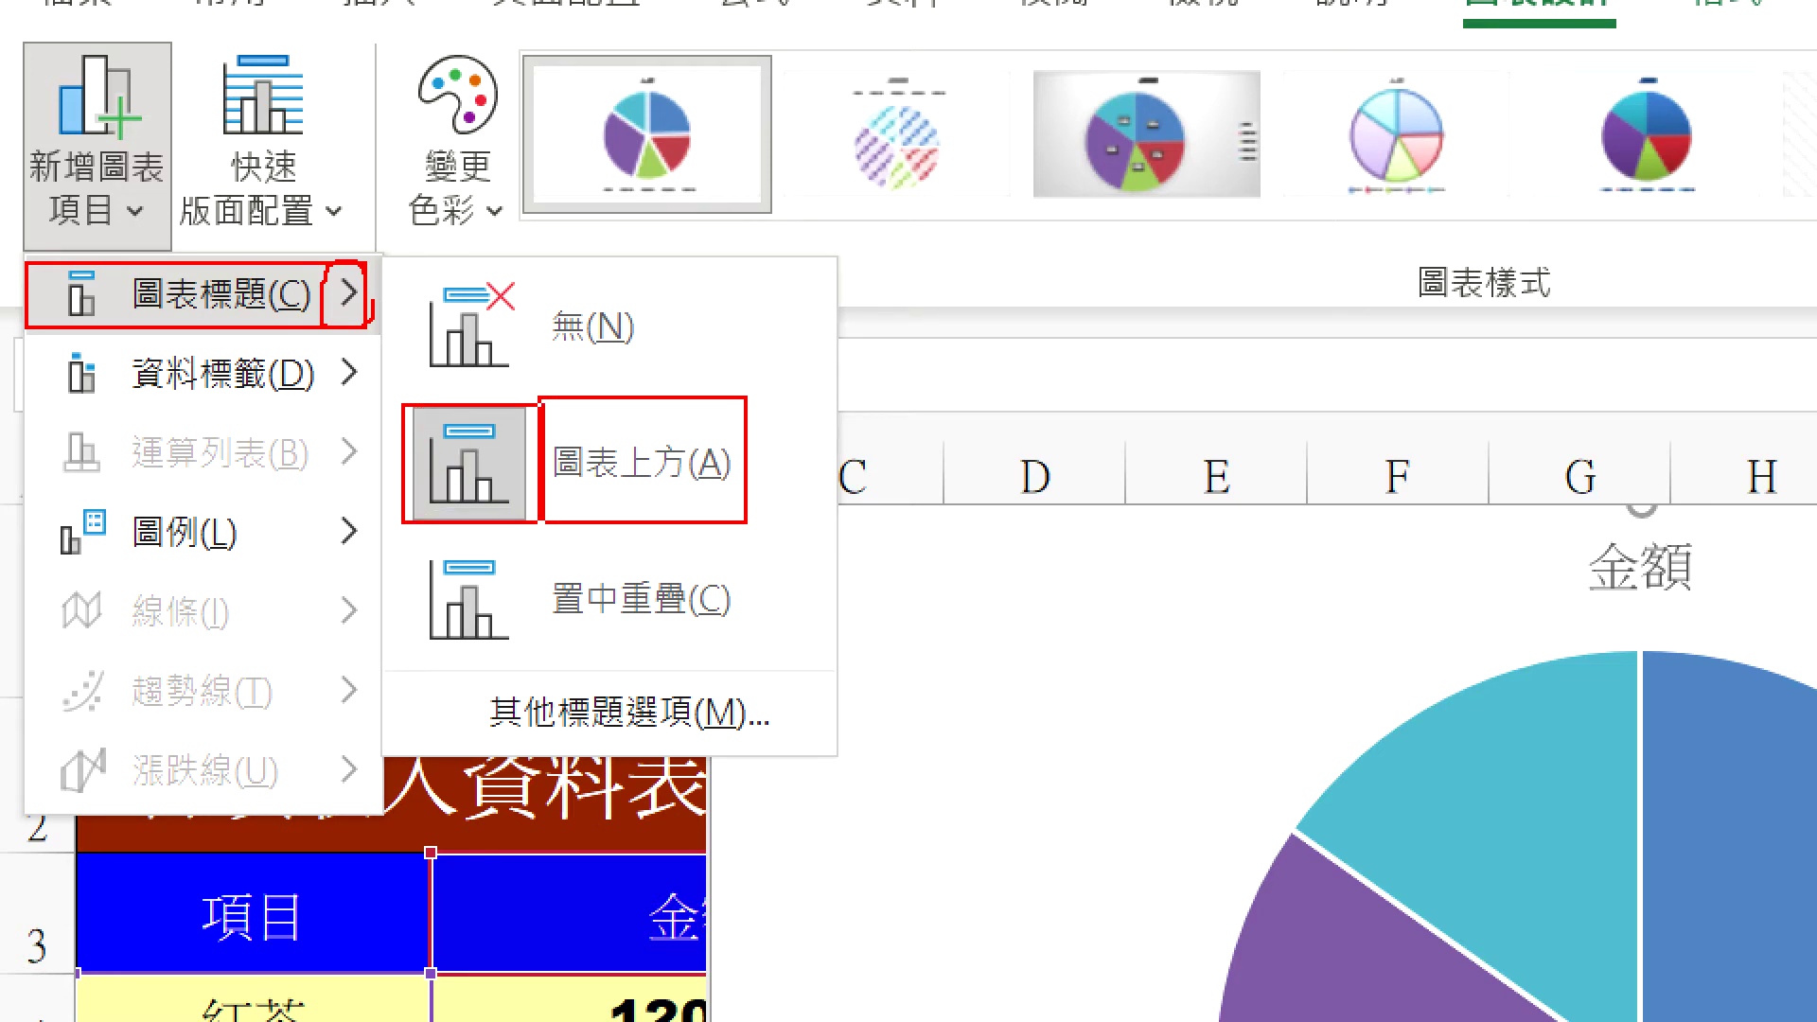
{"action": "left_click_drag", "start_coordinate": [1738, 547], "coordinate": [1733, 518]}
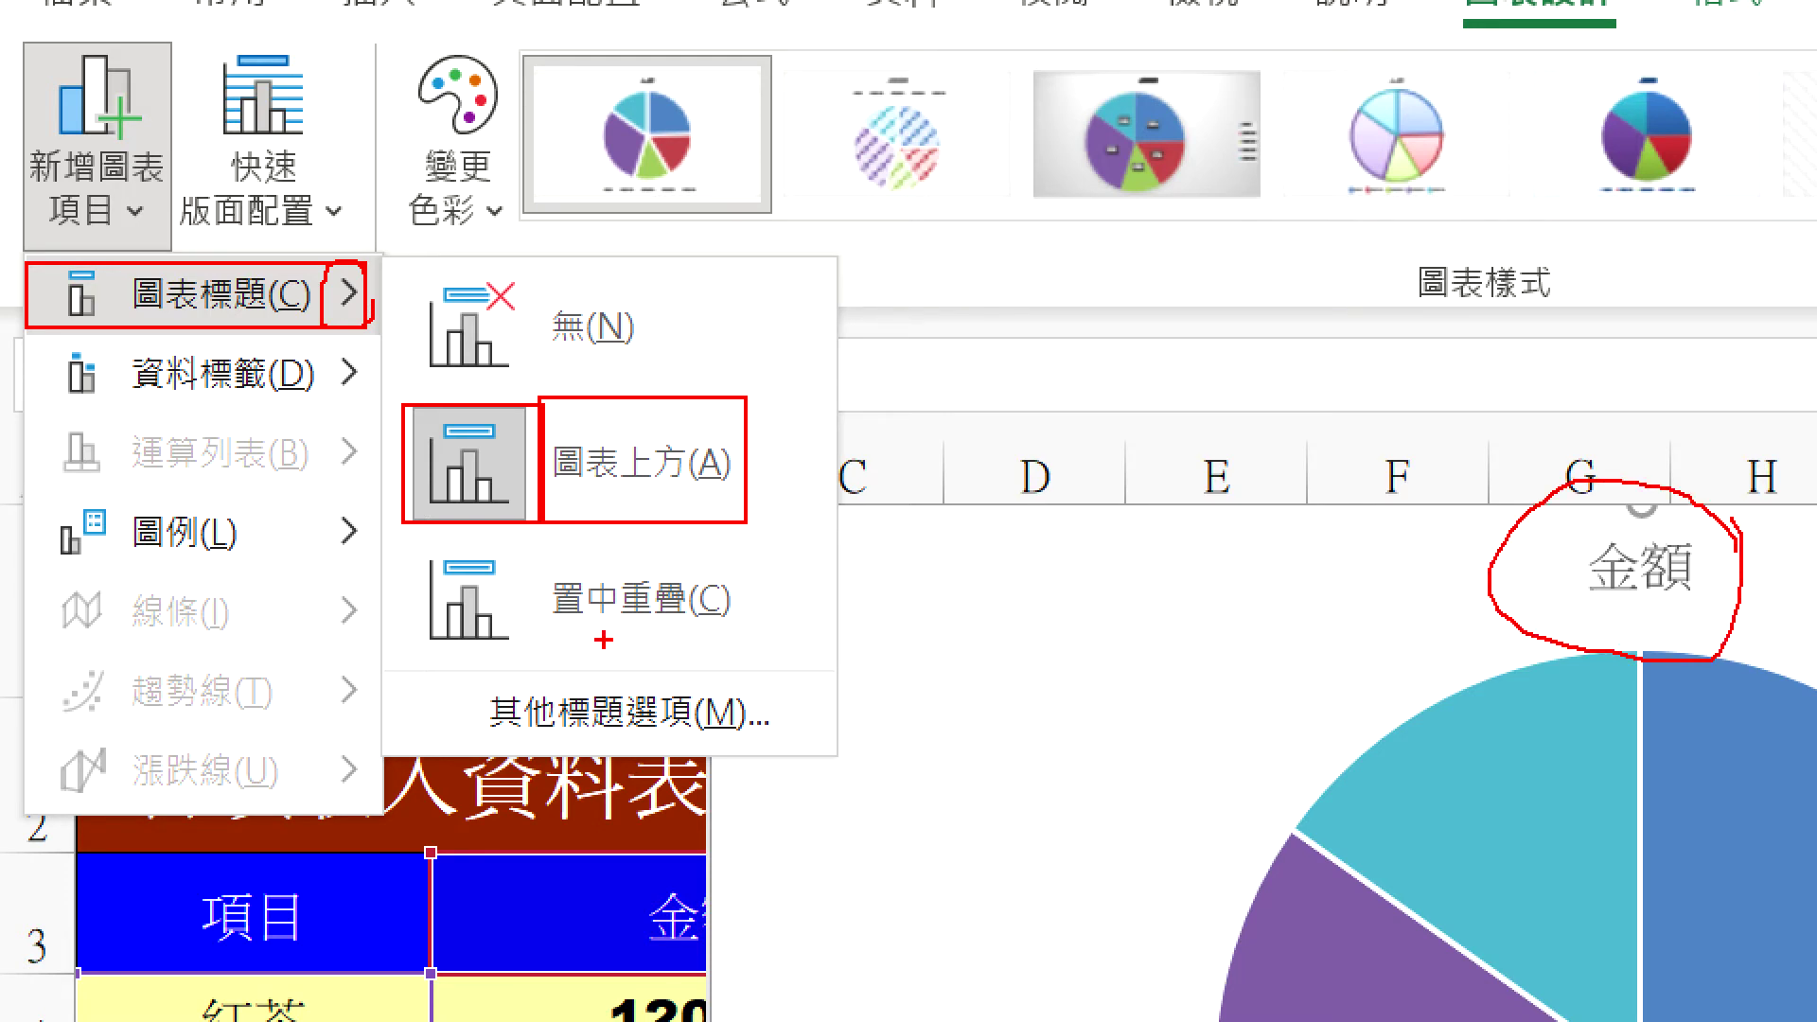
{"action": "left_click_drag", "start_coordinate": [550, 628], "coordinate": [770, 610]}
{"action": "left_click_drag", "start_coordinate": [650, 280], "coordinate": [650, 293]}
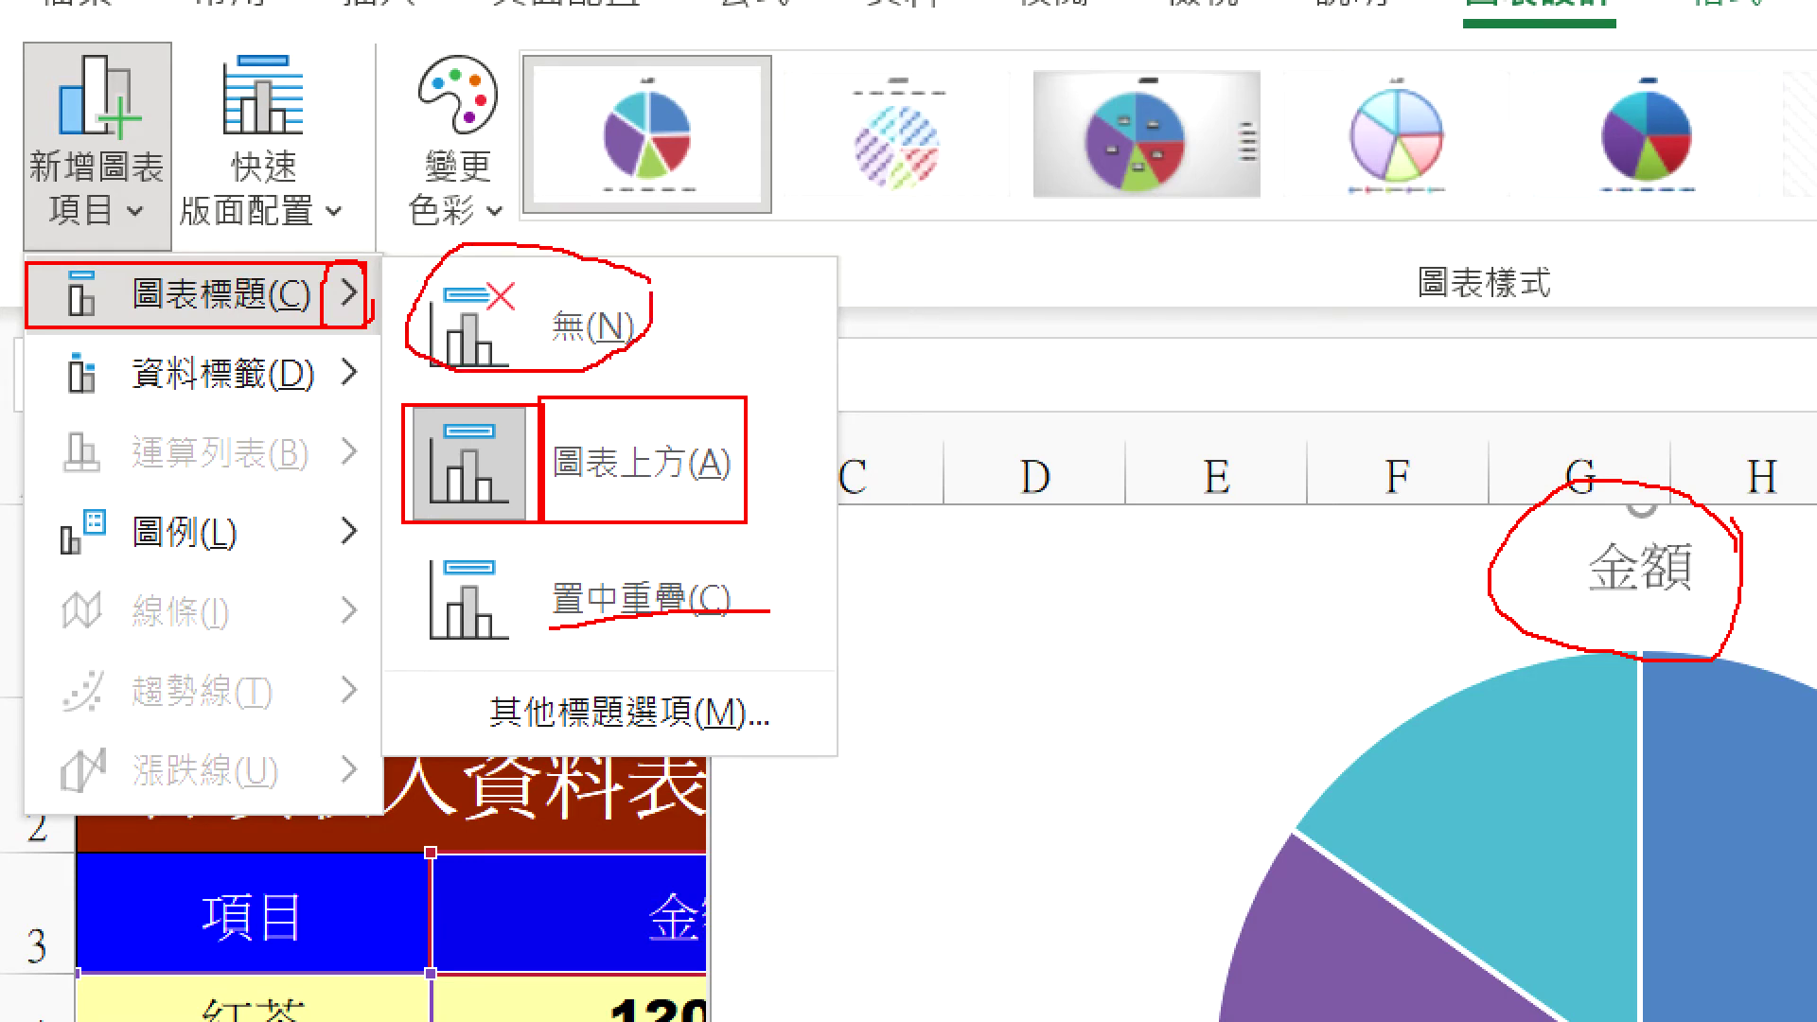
{"action": "left_click_drag", "start_coordinate": [683, 372], "coordinate": [681, 516]}
{"action": "mouse_move", "coordinate": [577, 212]}
{"action": "left_mouse_down"}
{"action": "mouse_move", "coordinate": [409, 244]}
{"action": "mouse_move", "coordinate": [724, 326]}
{"action": "left_mouse_up"}
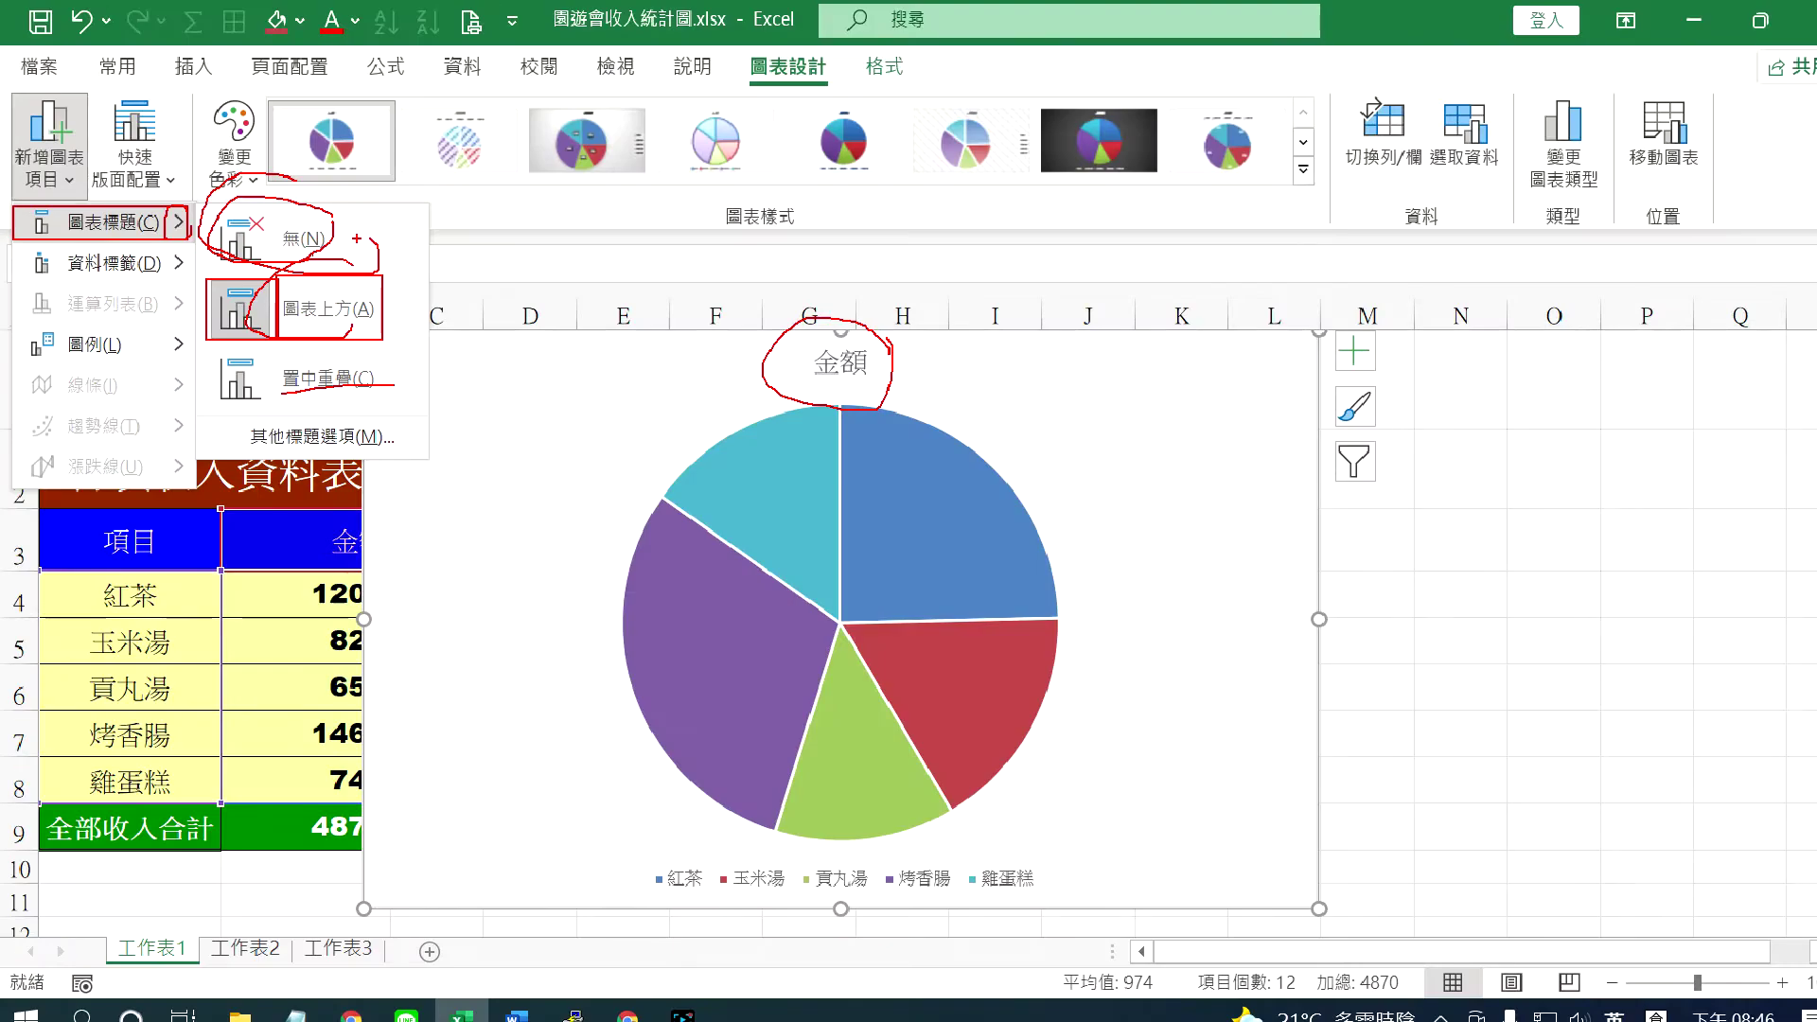
{"action": "left_click", "coordinate": [68, 181]}
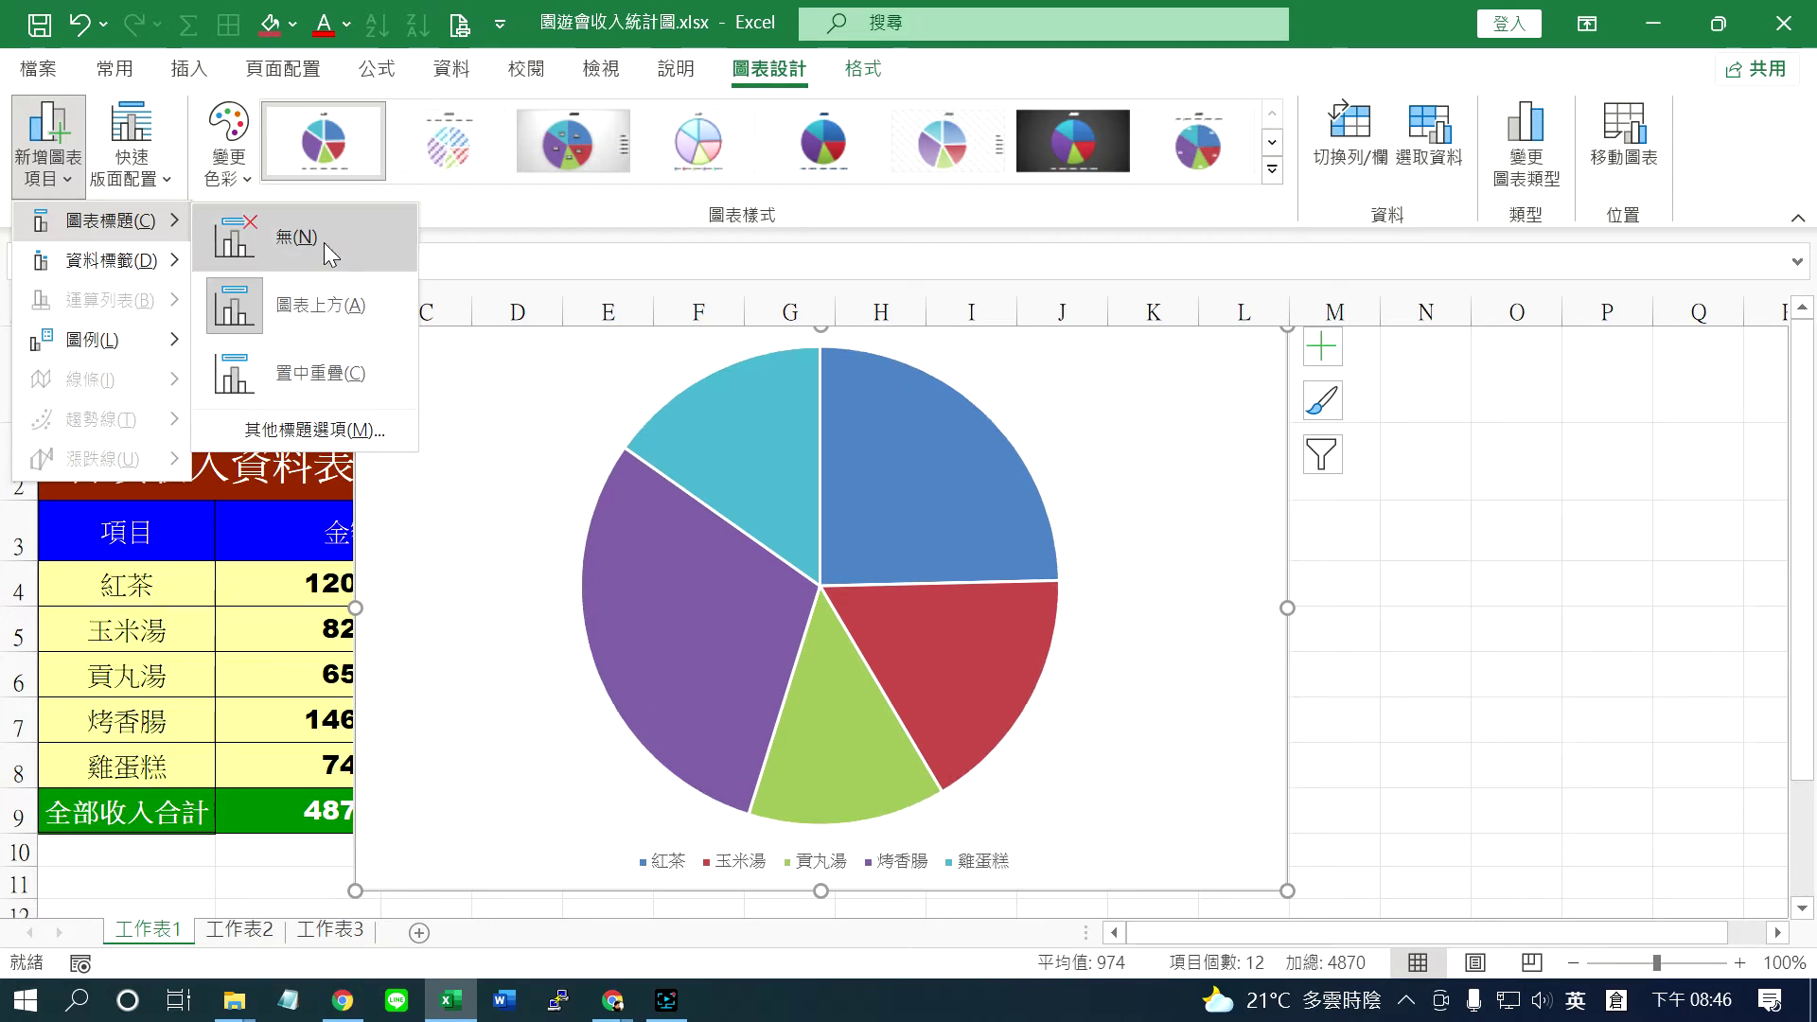
{"action": "left_click", "coordinate": [325, 305]}
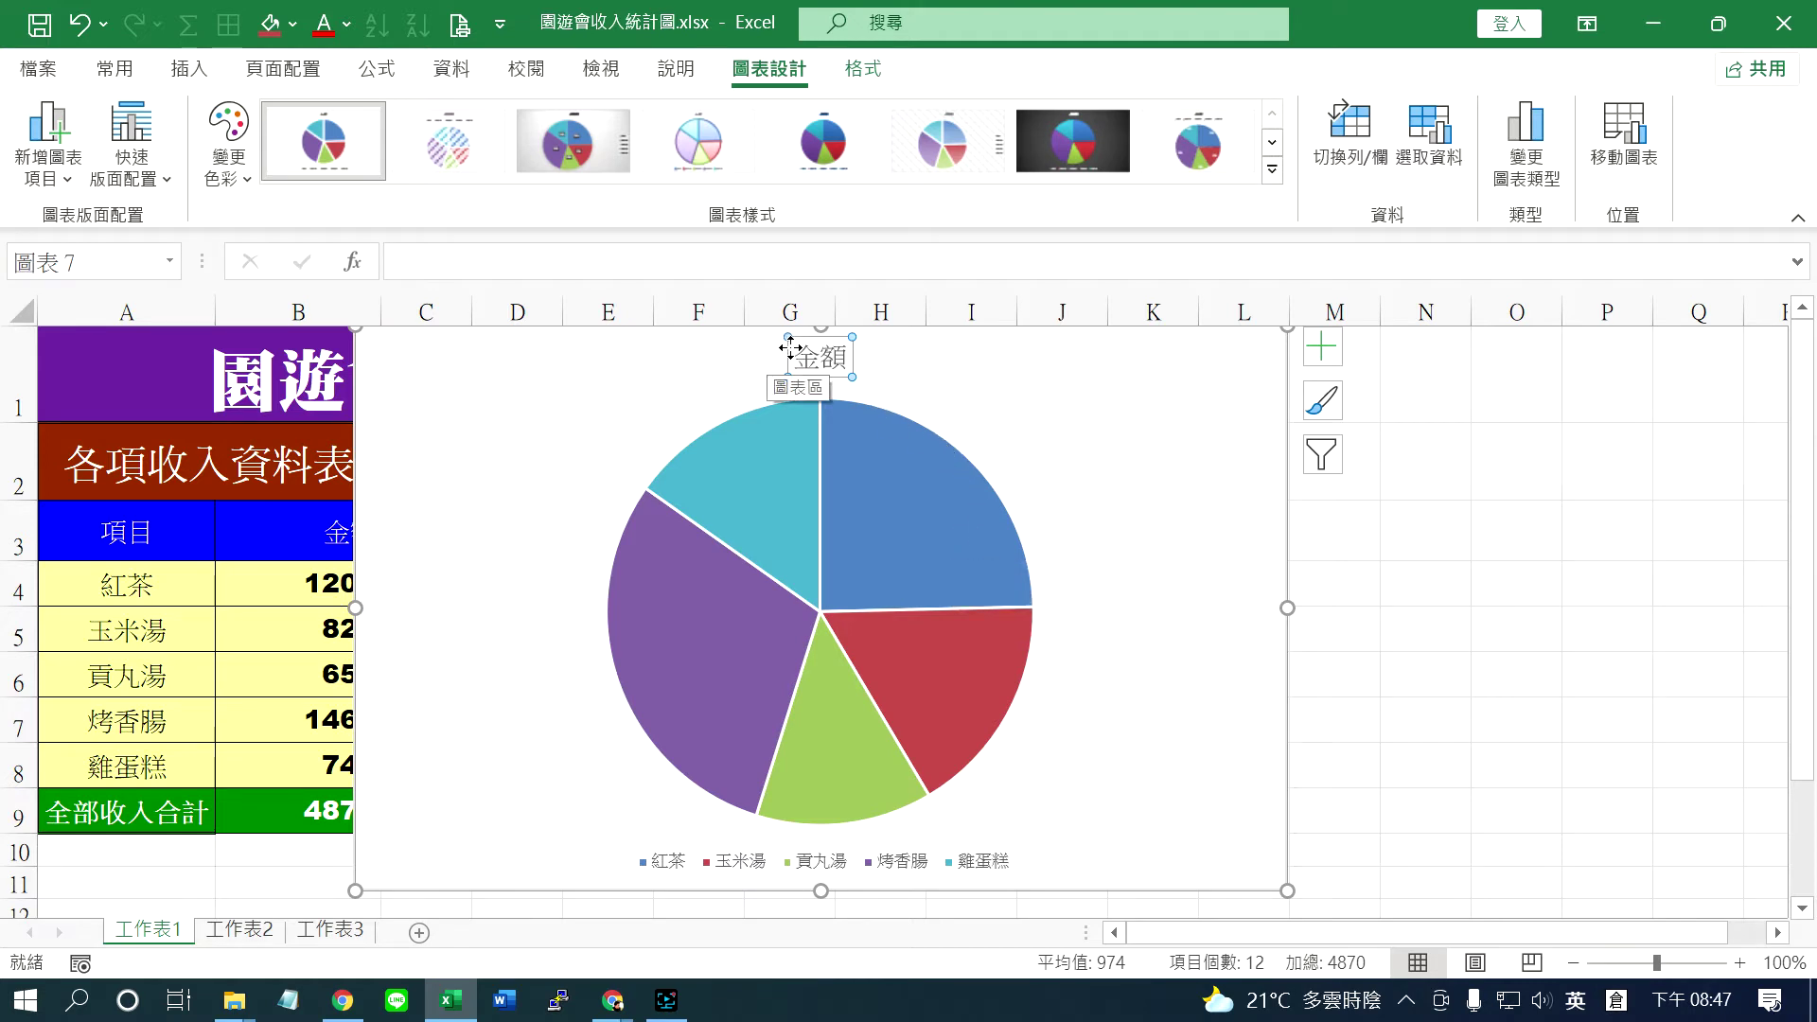
Begin editing the chart title, entering 產品 before 金額 with the Zhuyin IME.
{"action": "left_click_drag", "start_coordinate": [793, 357], "coordinate": [817, 357]}
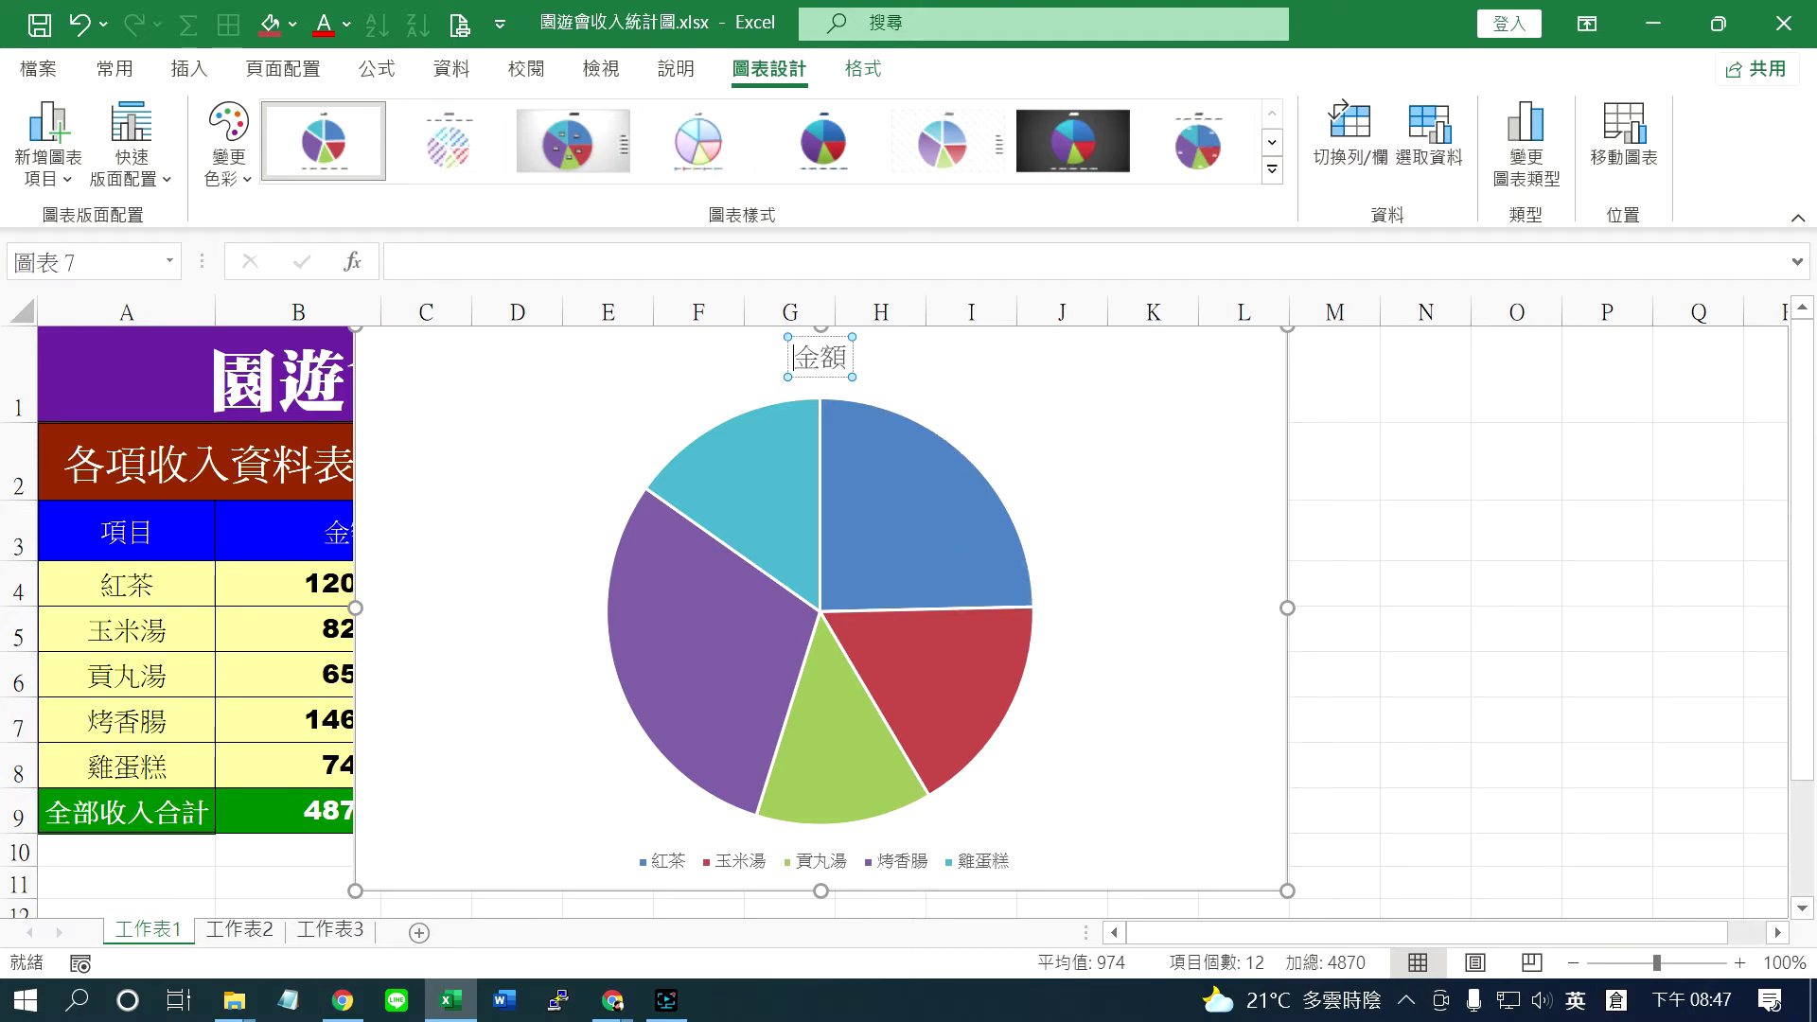
{"action": "left_click", "coordinate": [804, 360]}
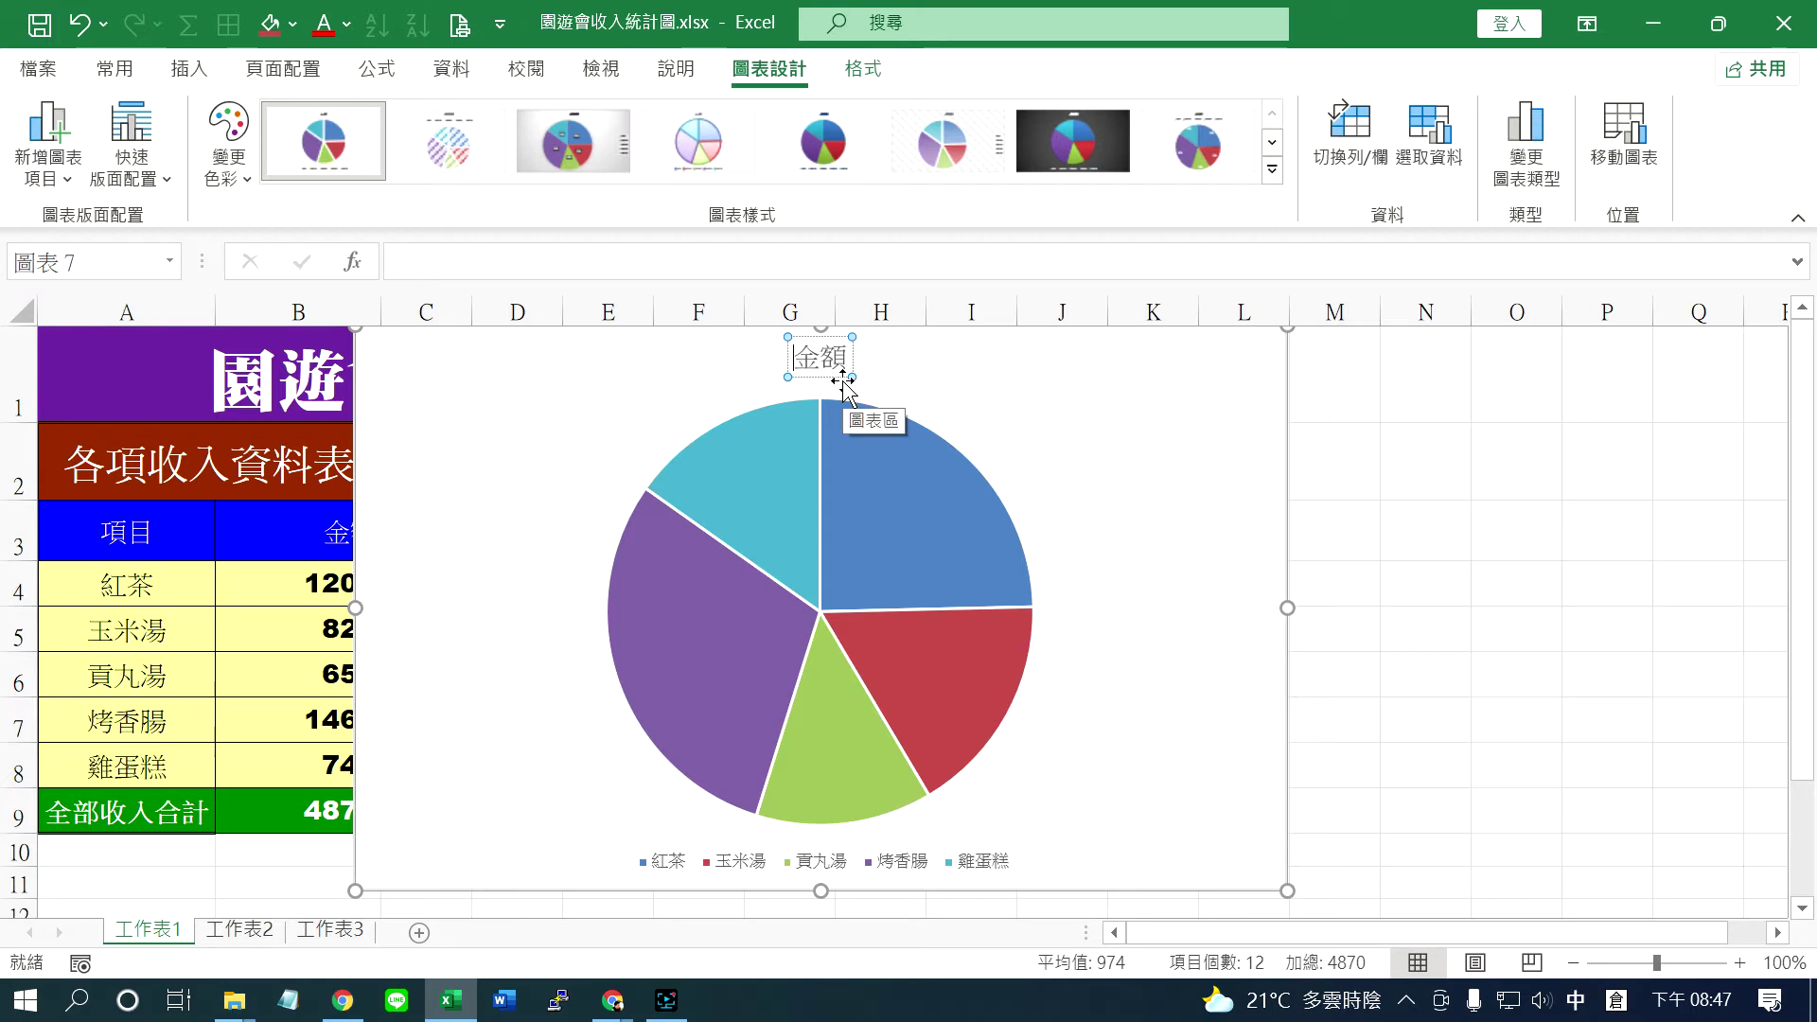
{"action": "type", "text": "產□□□"}
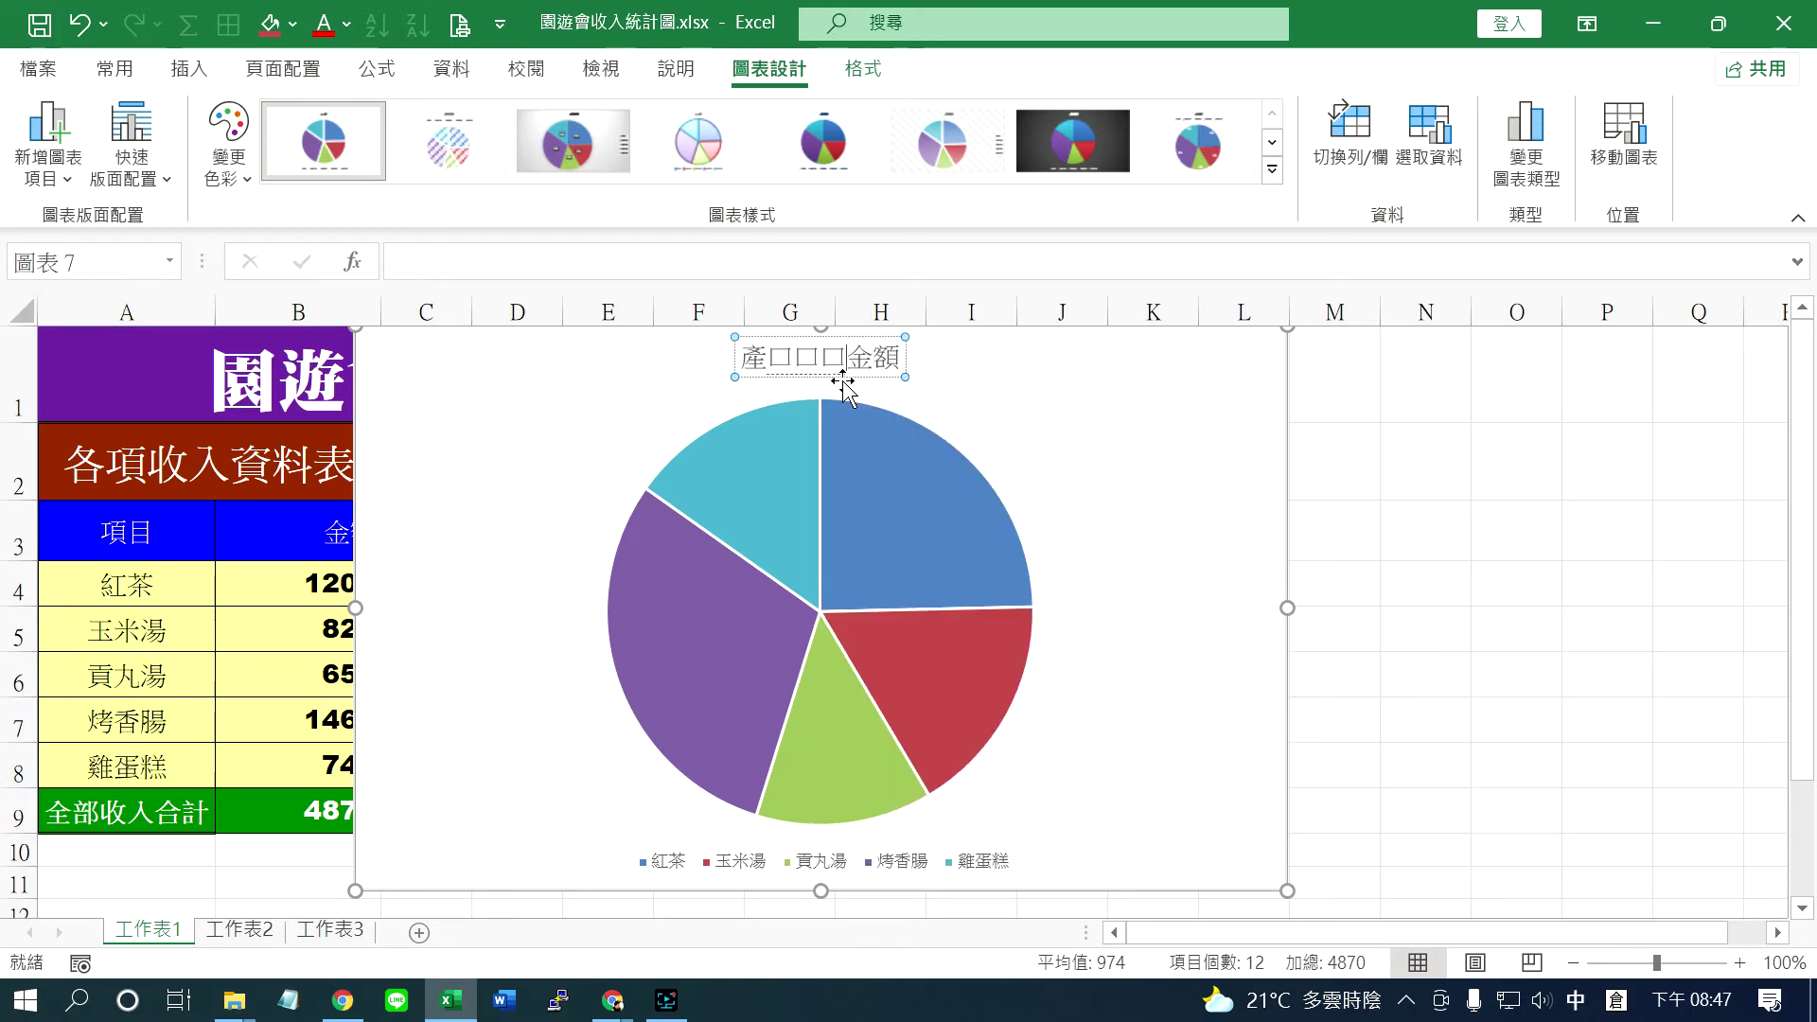
{"action": "key", "text": "Down"}
{"action": "key", "text": "Return"}
{"action": "key", "text": "Down"}
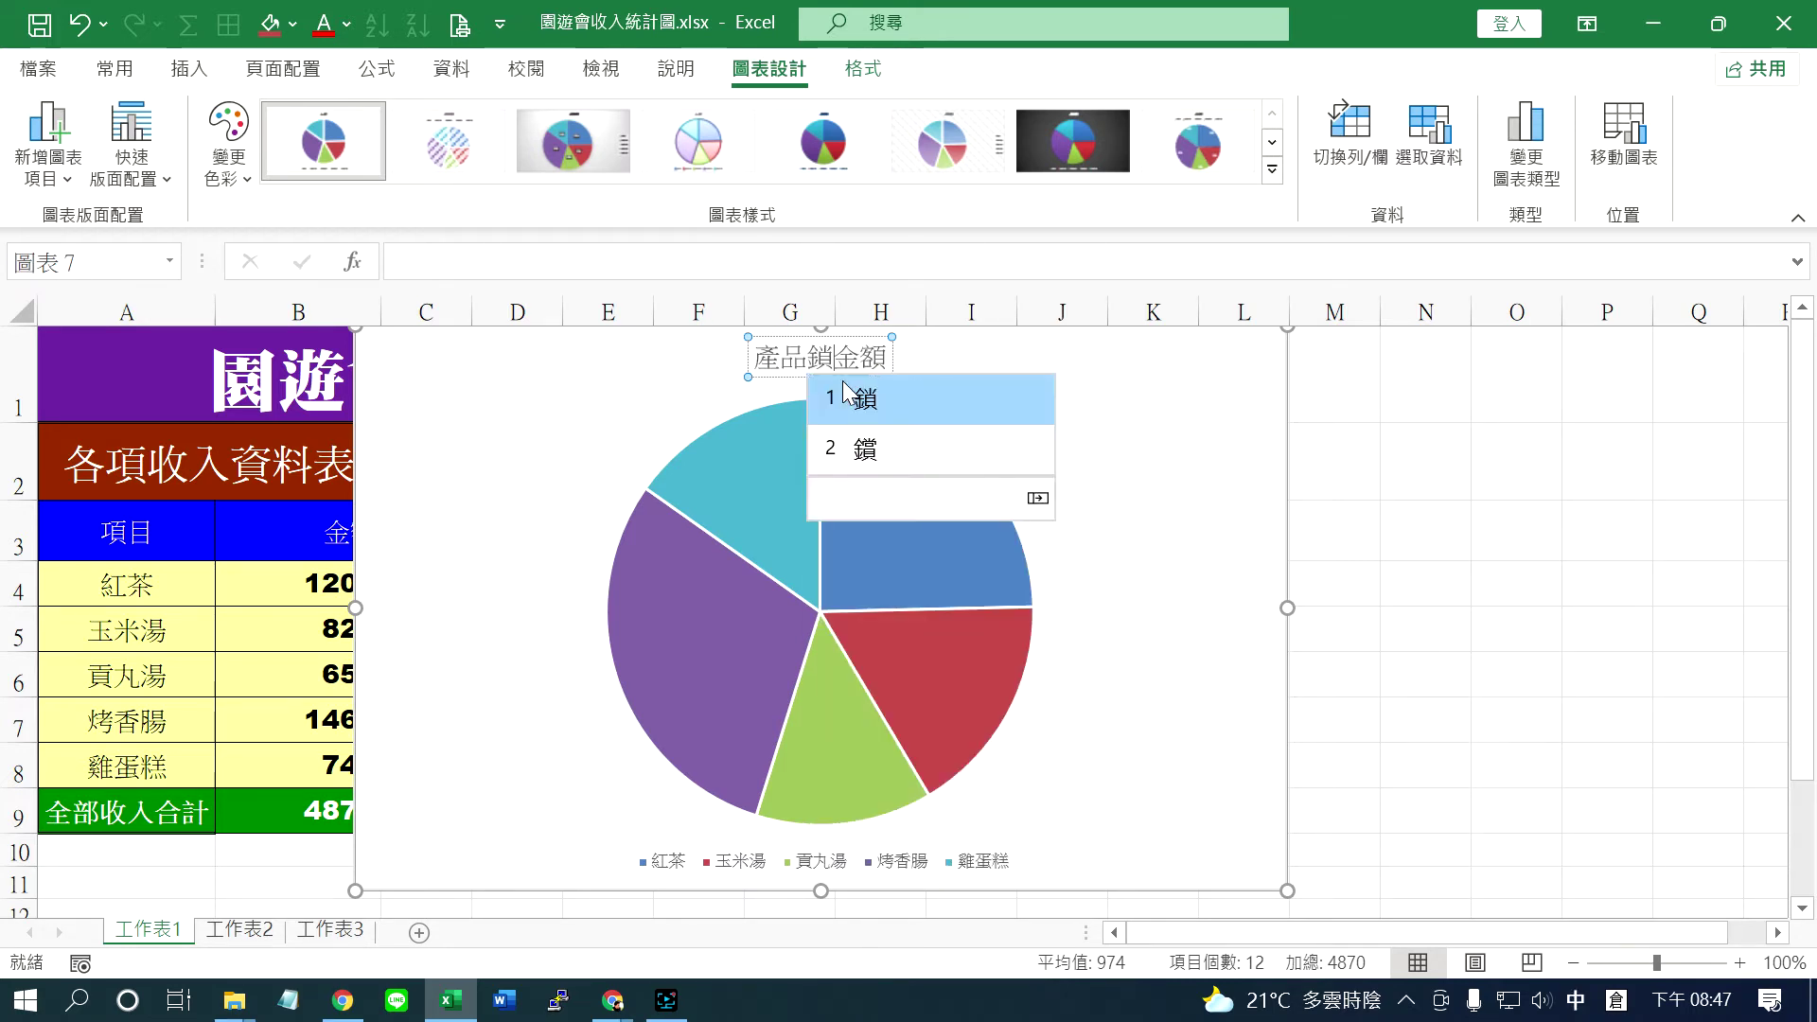
{"action": "key", "text": "Return"}
{"action": "key", "text": "BackSpace"}
{"action": "key", "text": "BackSpace"}
{"action": "key", "text": "BackSpace"}
Complete the title as 產品銷售統計金額, switch input back to English, and exit title editing.
{"action": "type", "text": "金"}
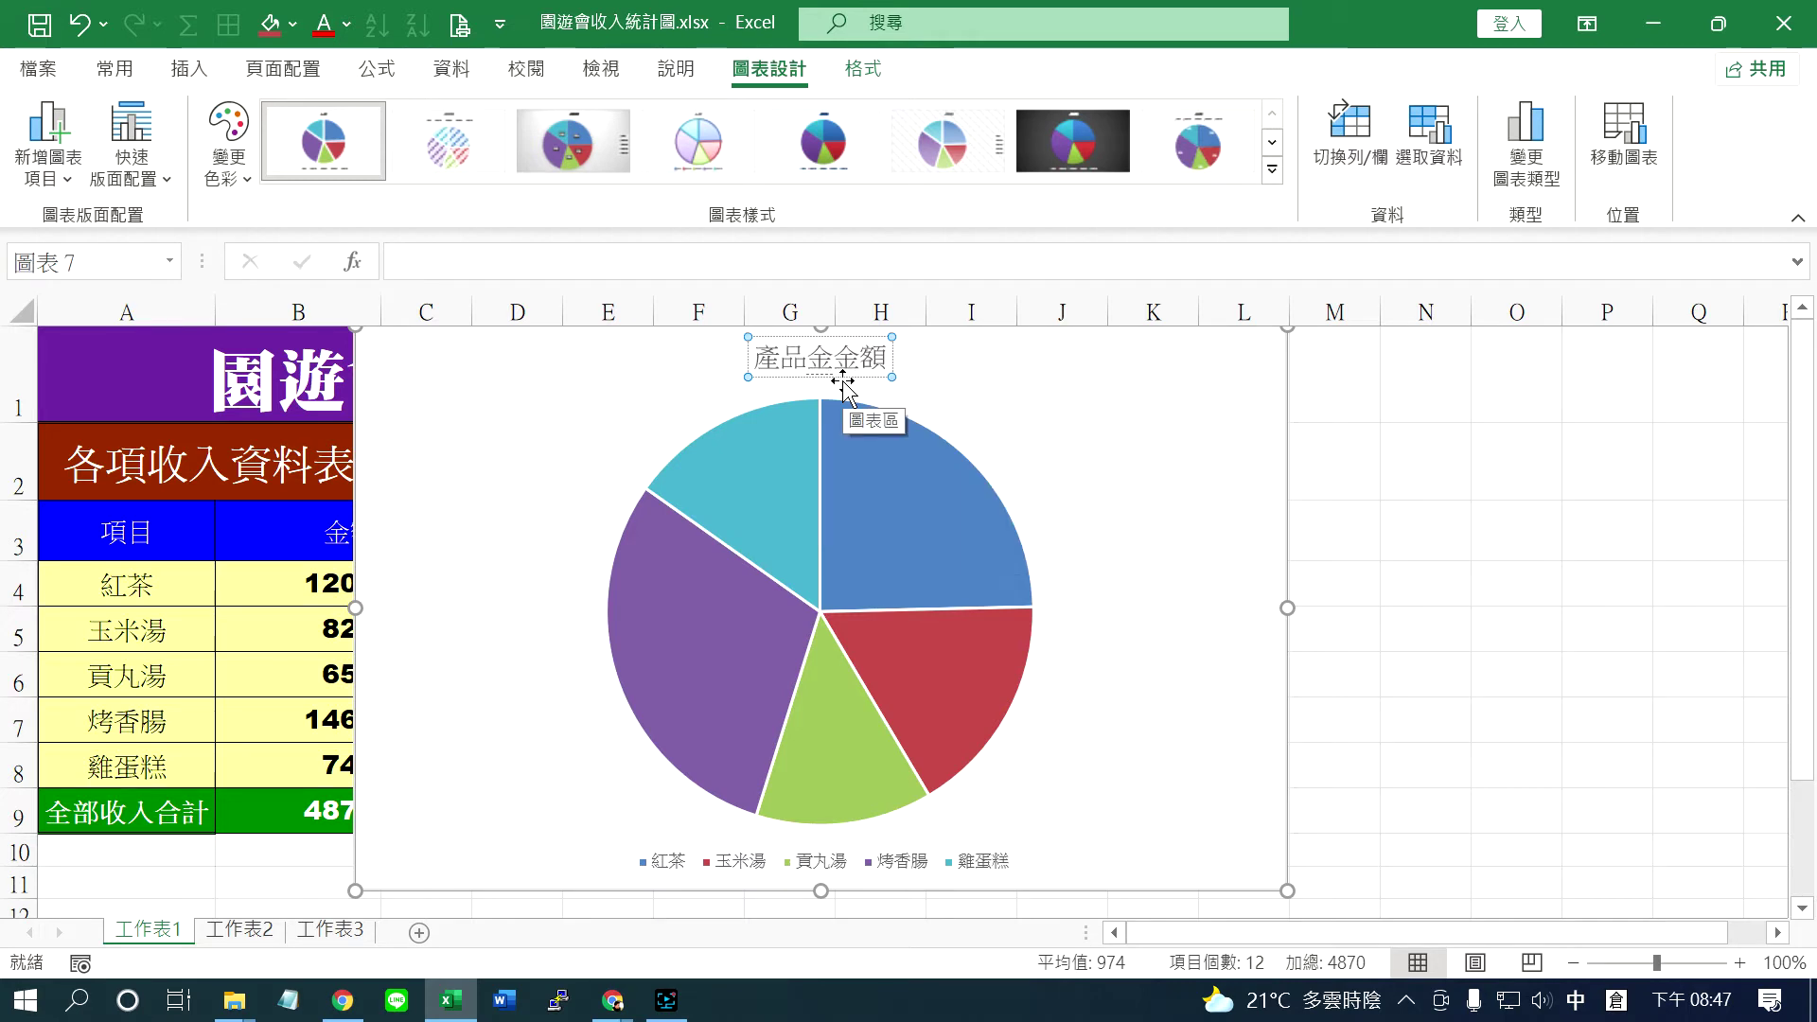
{"action": "type", "text": "銷"}
{"action": "type", "text": "售"}
{"action": "key", "text": "Down"}
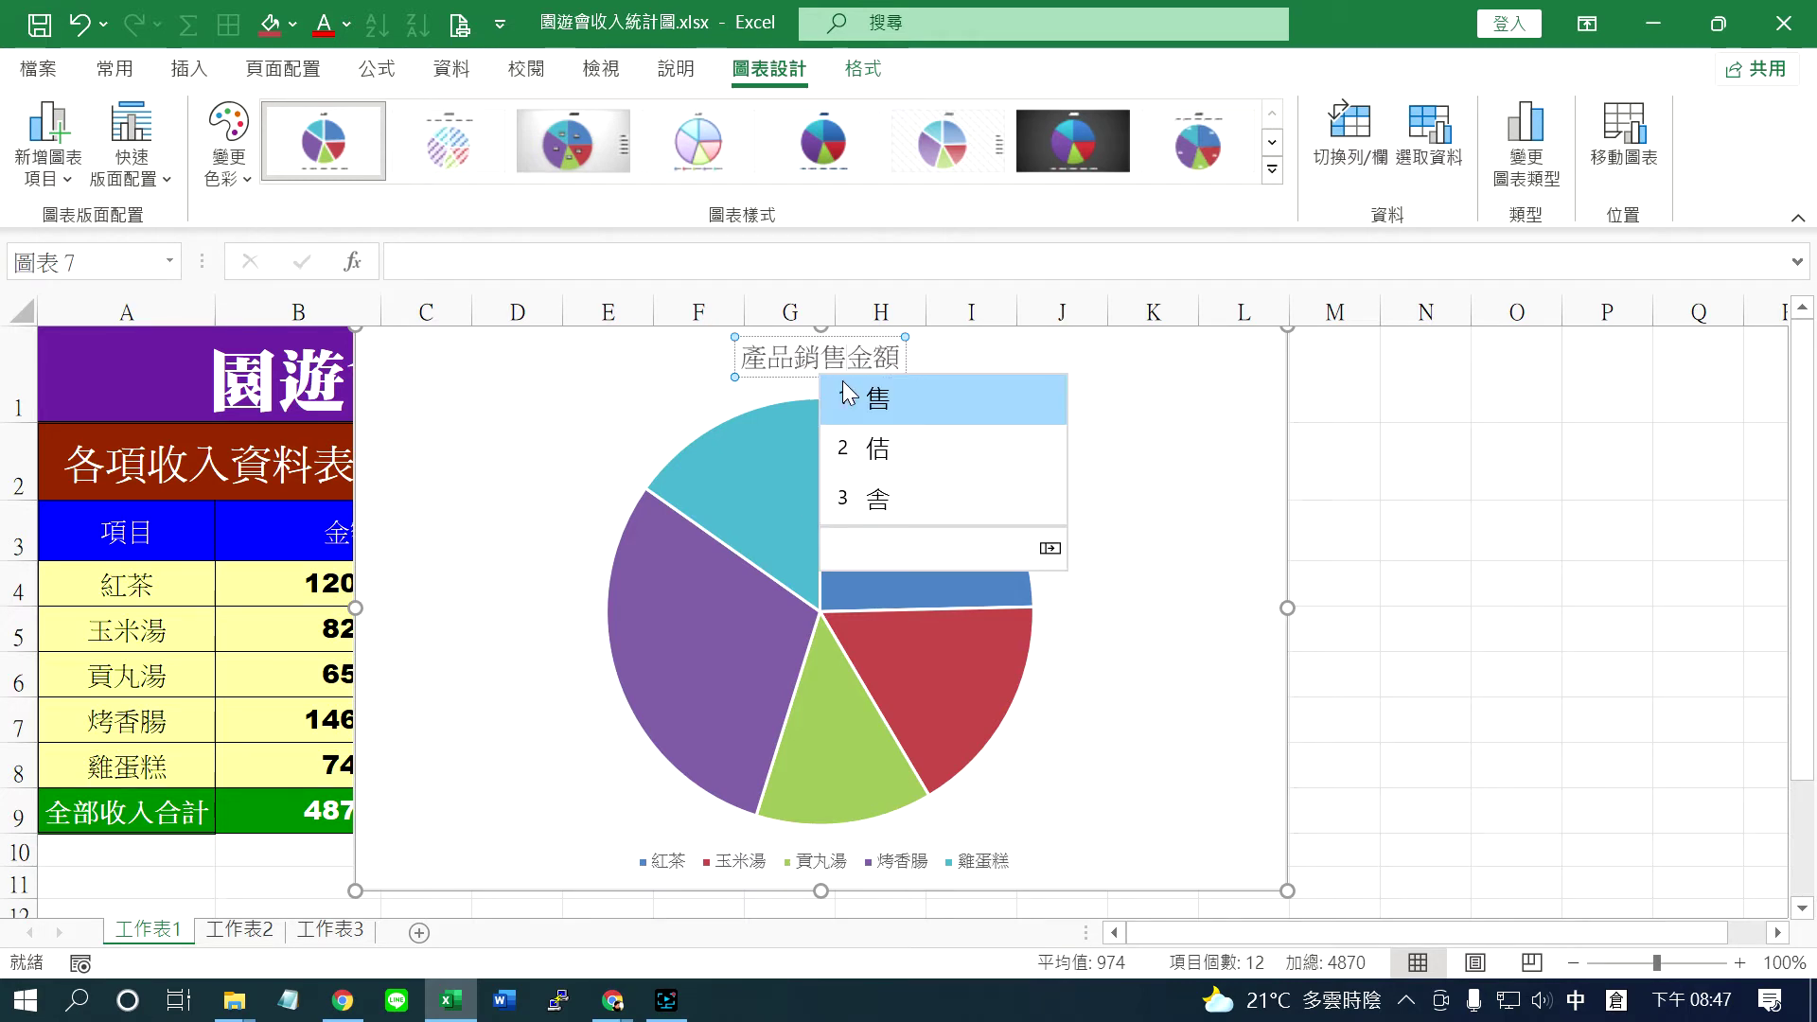
{"action": "key", "text": "Return"}
{"action": "type", "text": "統ㄐ"}
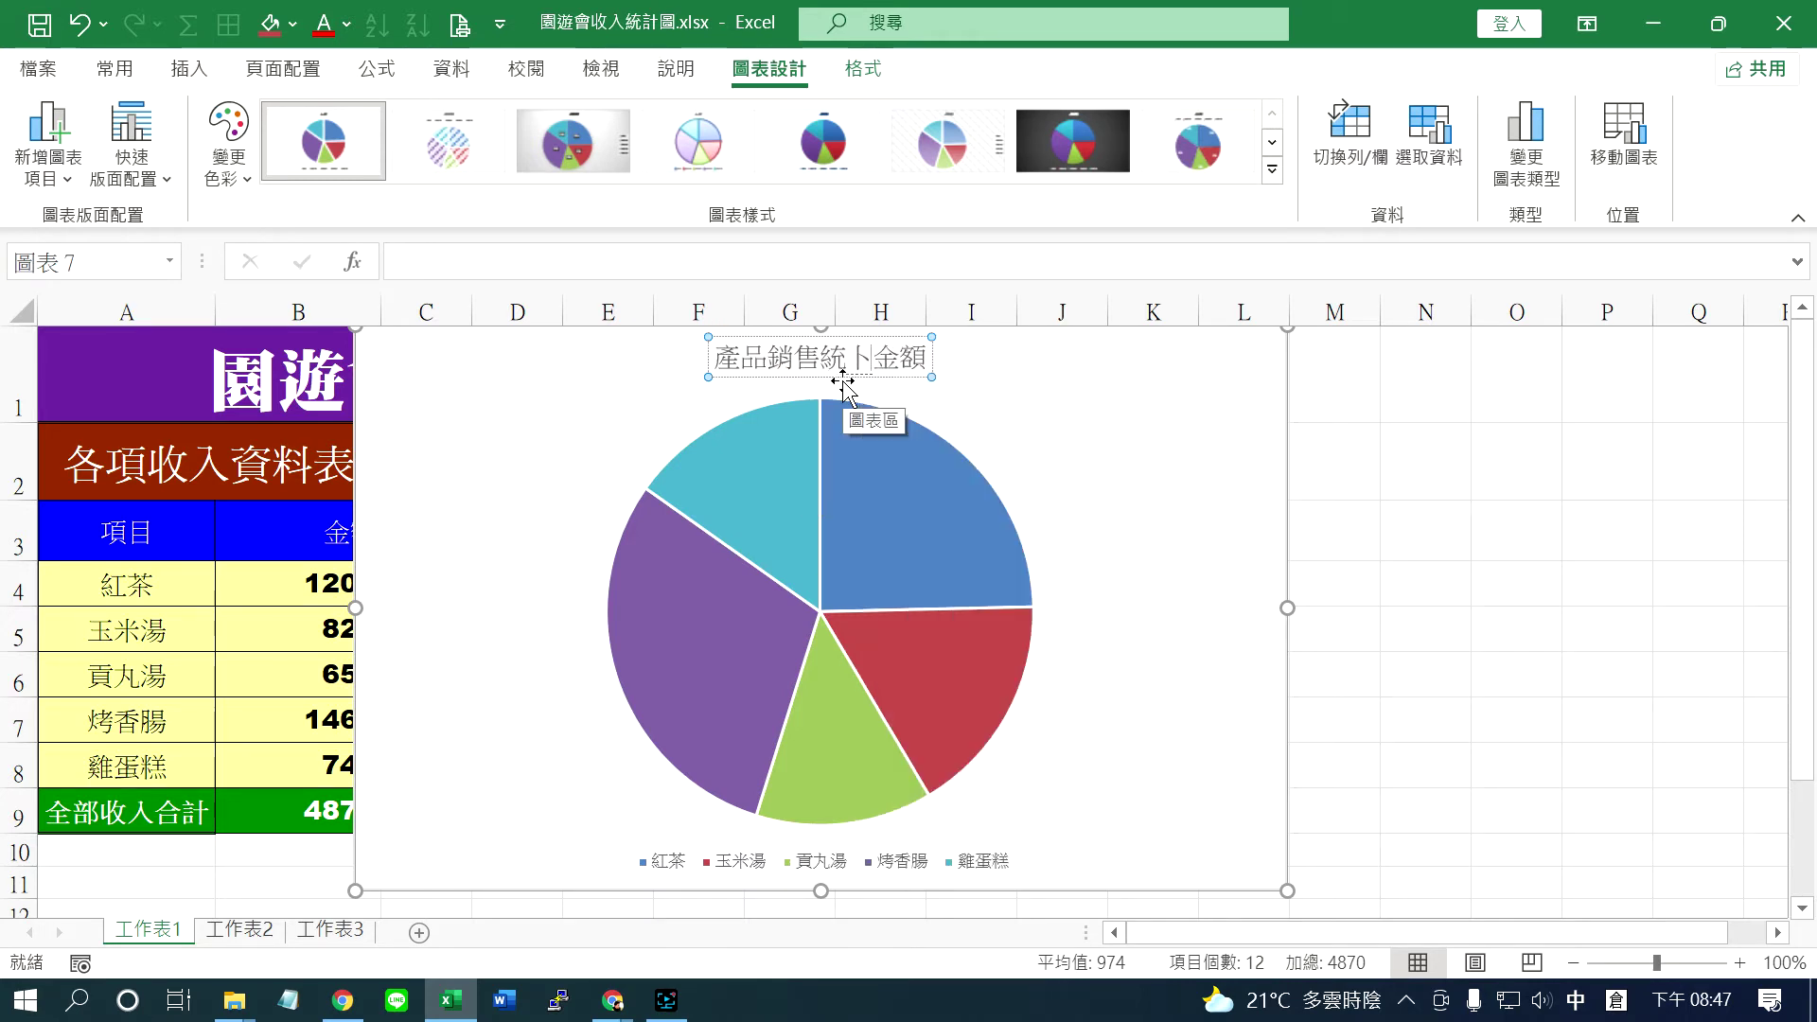
{"action": "type", "text": "ㄧˋ"}
{"action": "key", "text": "Escape"}
{"action": "key", "text": "shift"}
{"action": "key", "text": "Return"}
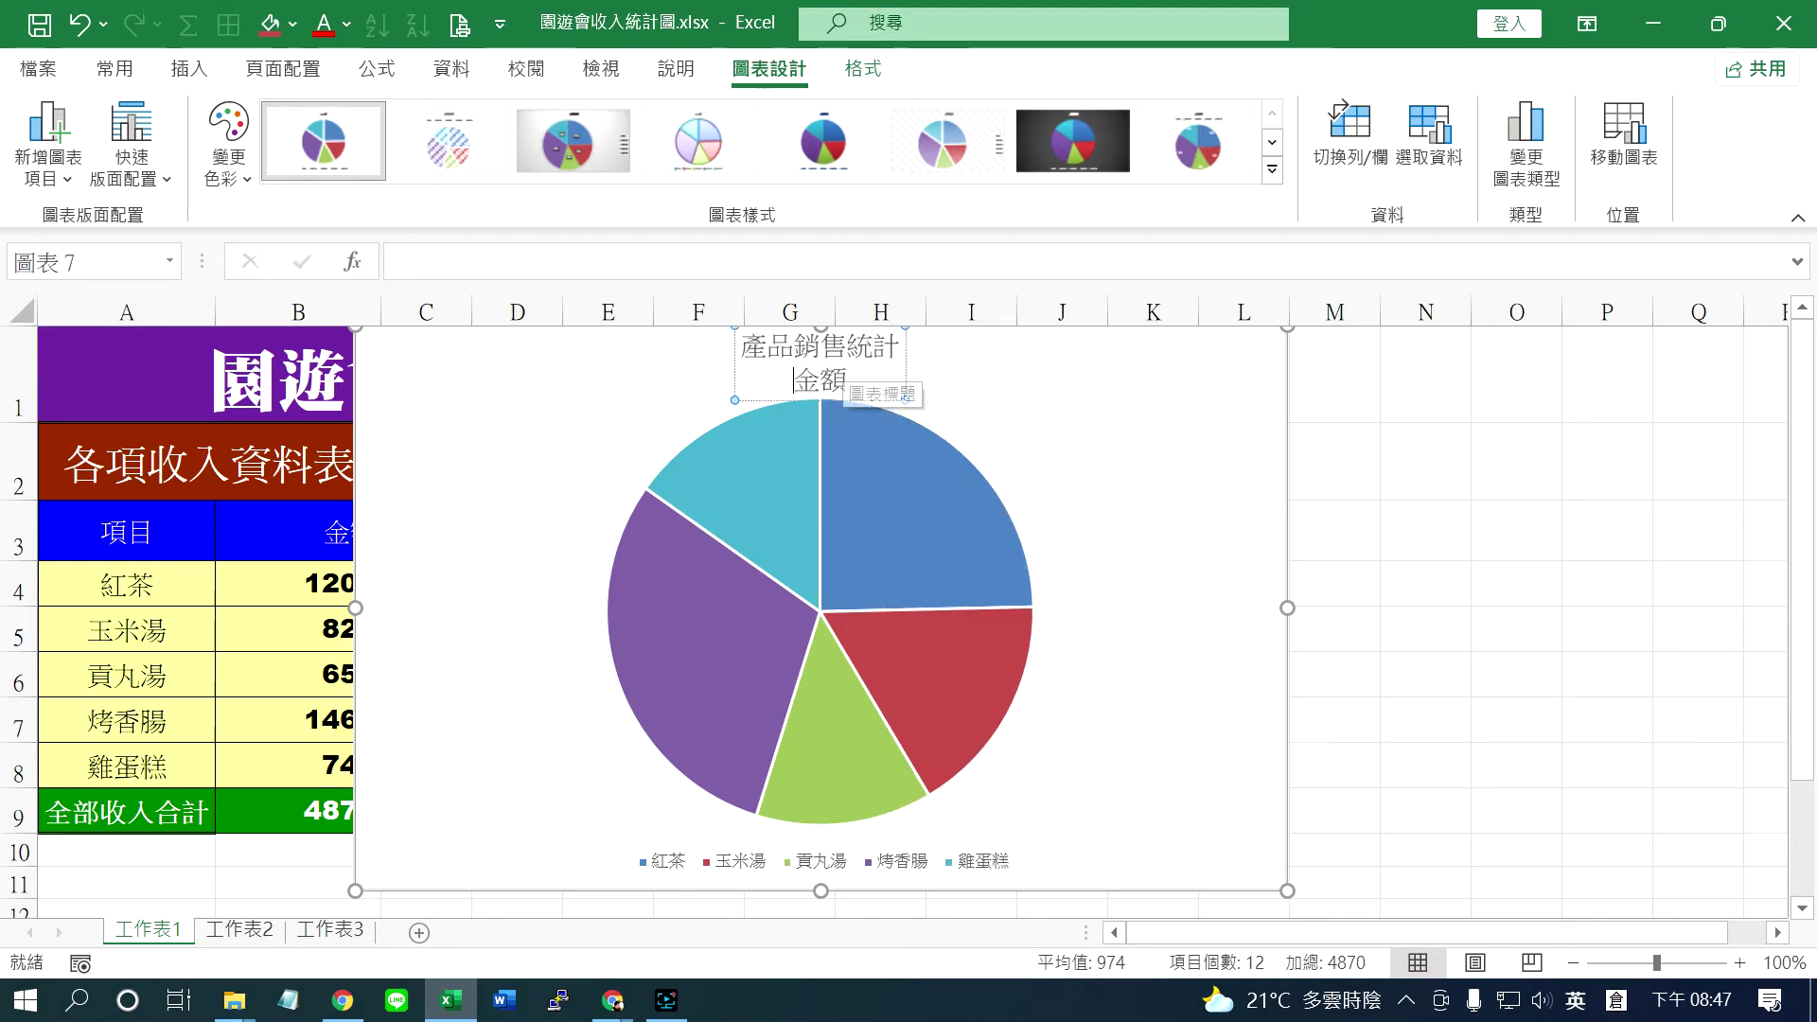
{"action": "left_click", "coordinate": [1047, 389]}
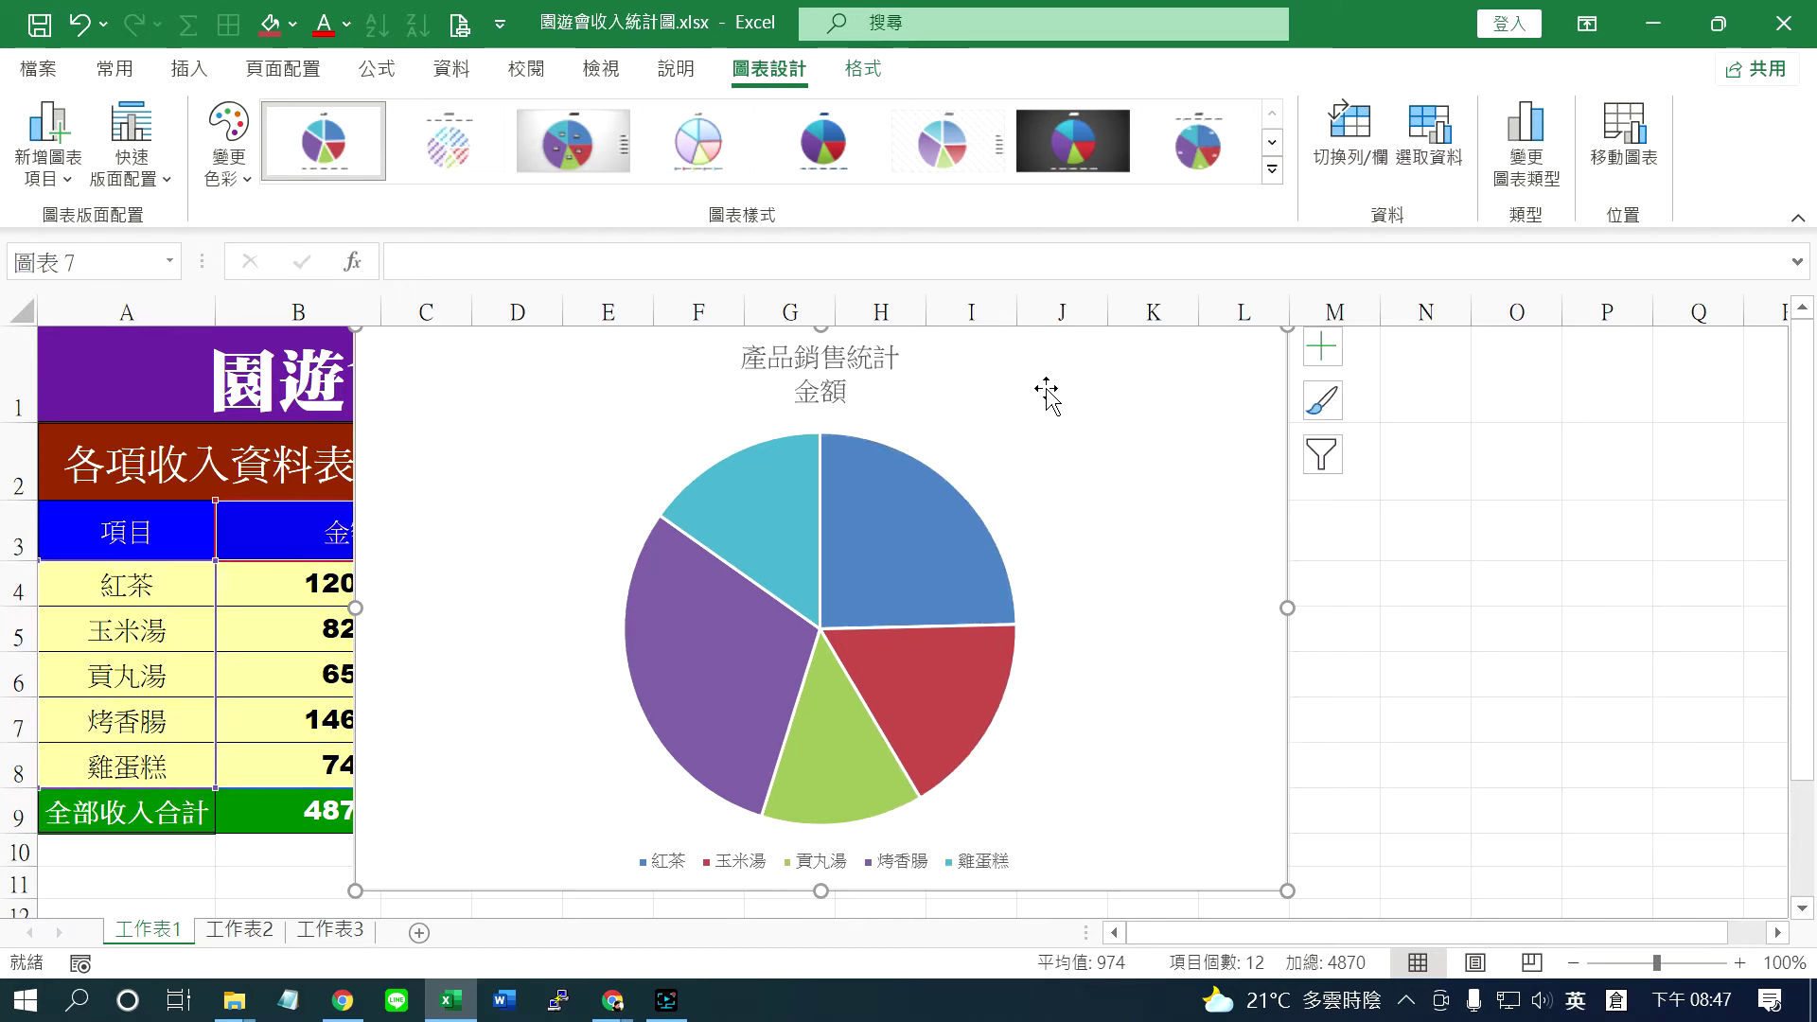
Look through the Data Labels placement options under Add Chart Element.
{"action": "left_click", "coordinate": [76, 190]}
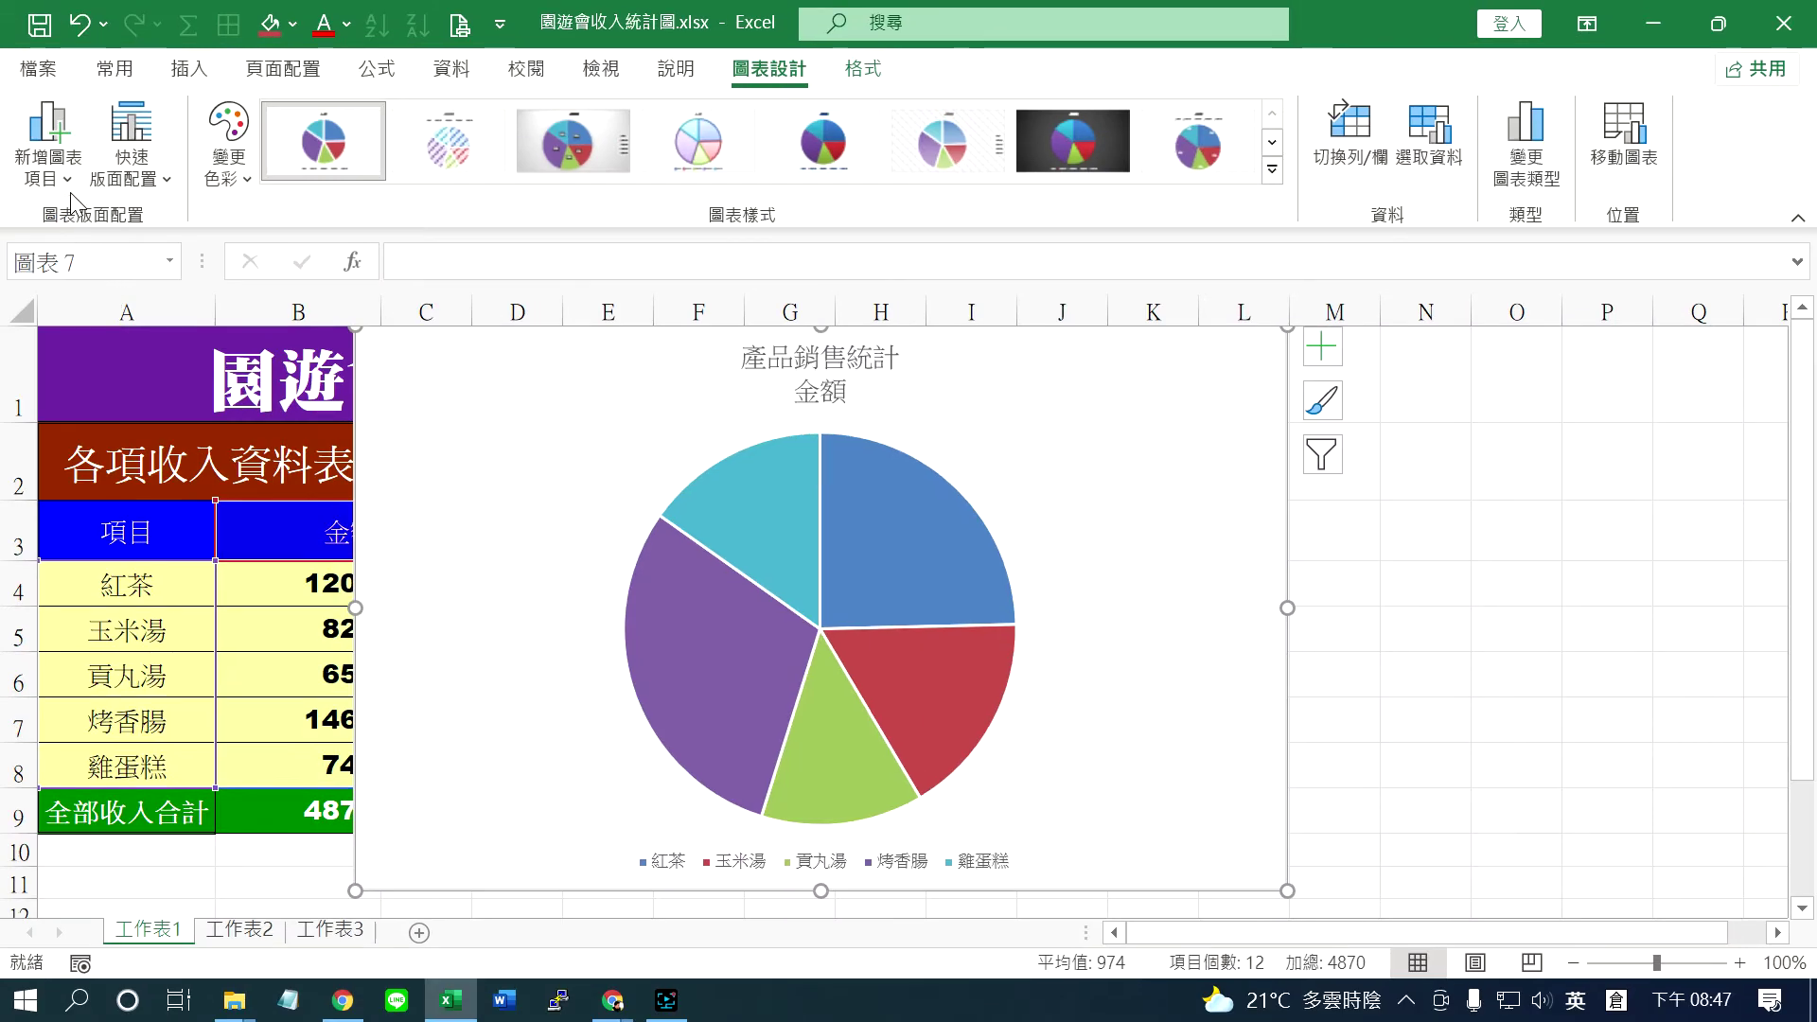
{"action": "left_click", "coordinate": [48, 141]}
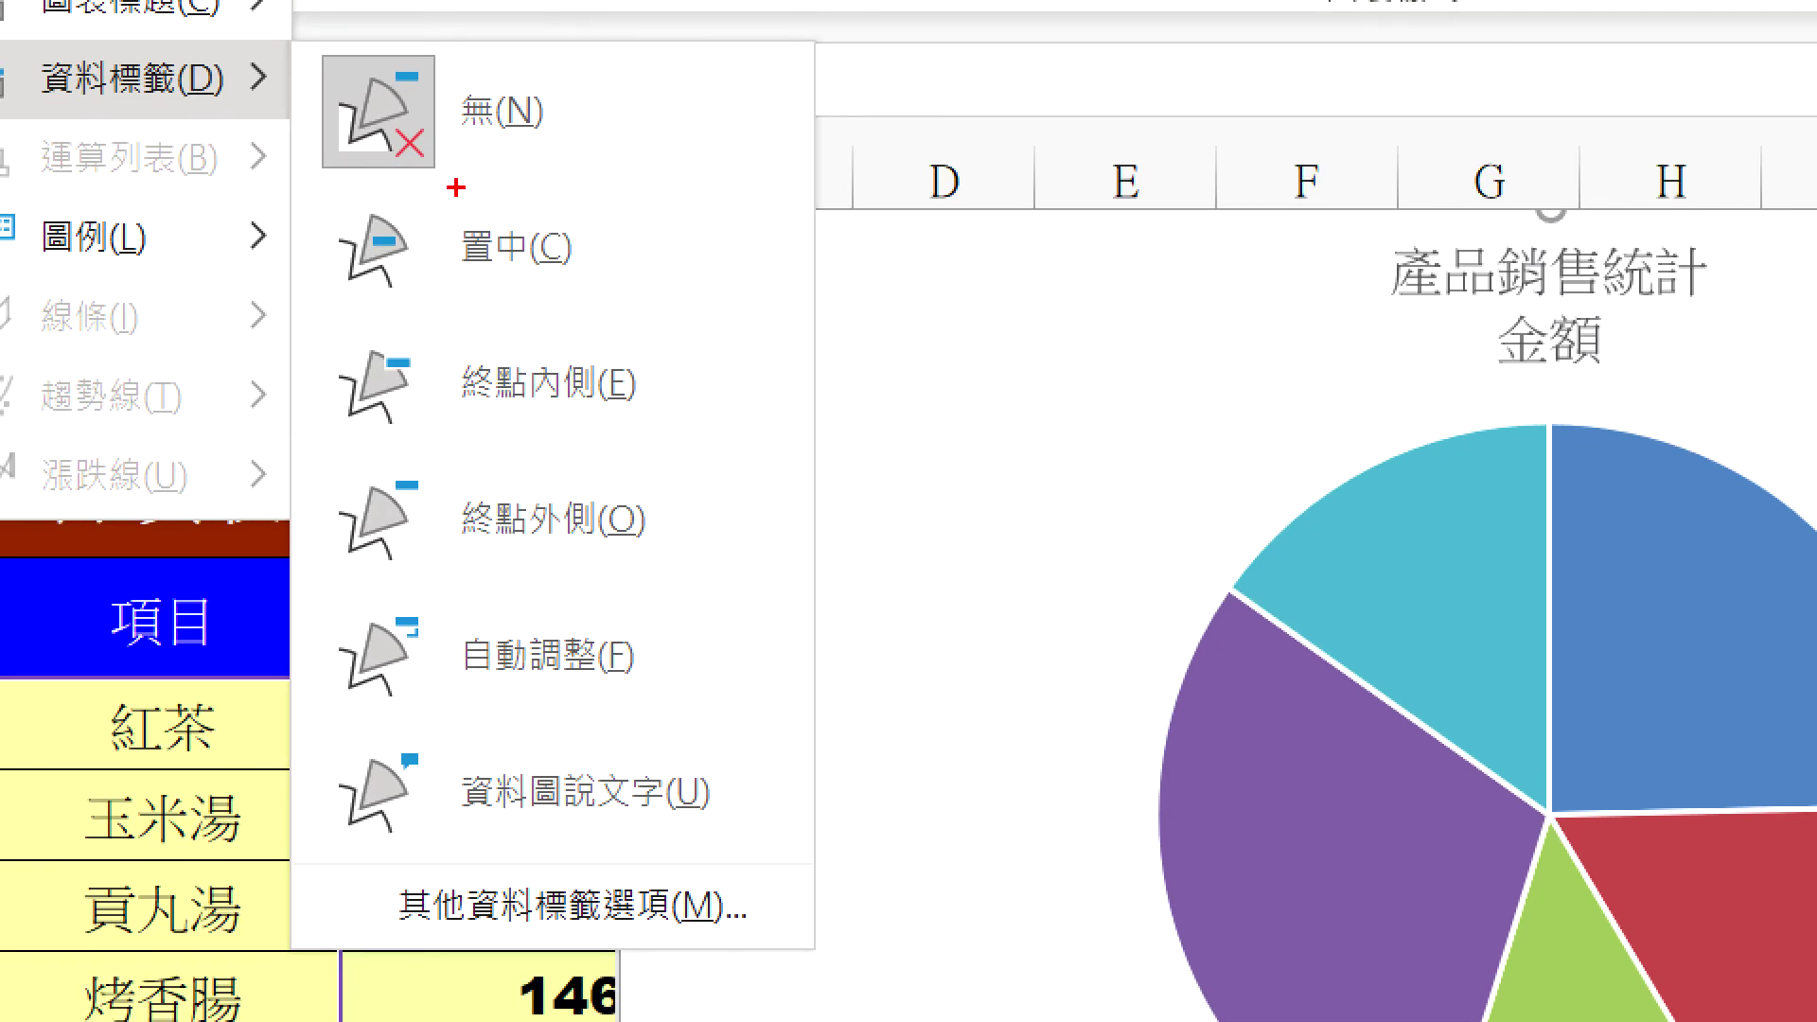
{"action": "left_click_drag", "start_coordinate": [333, 196], "coordinate": [483, 66]}
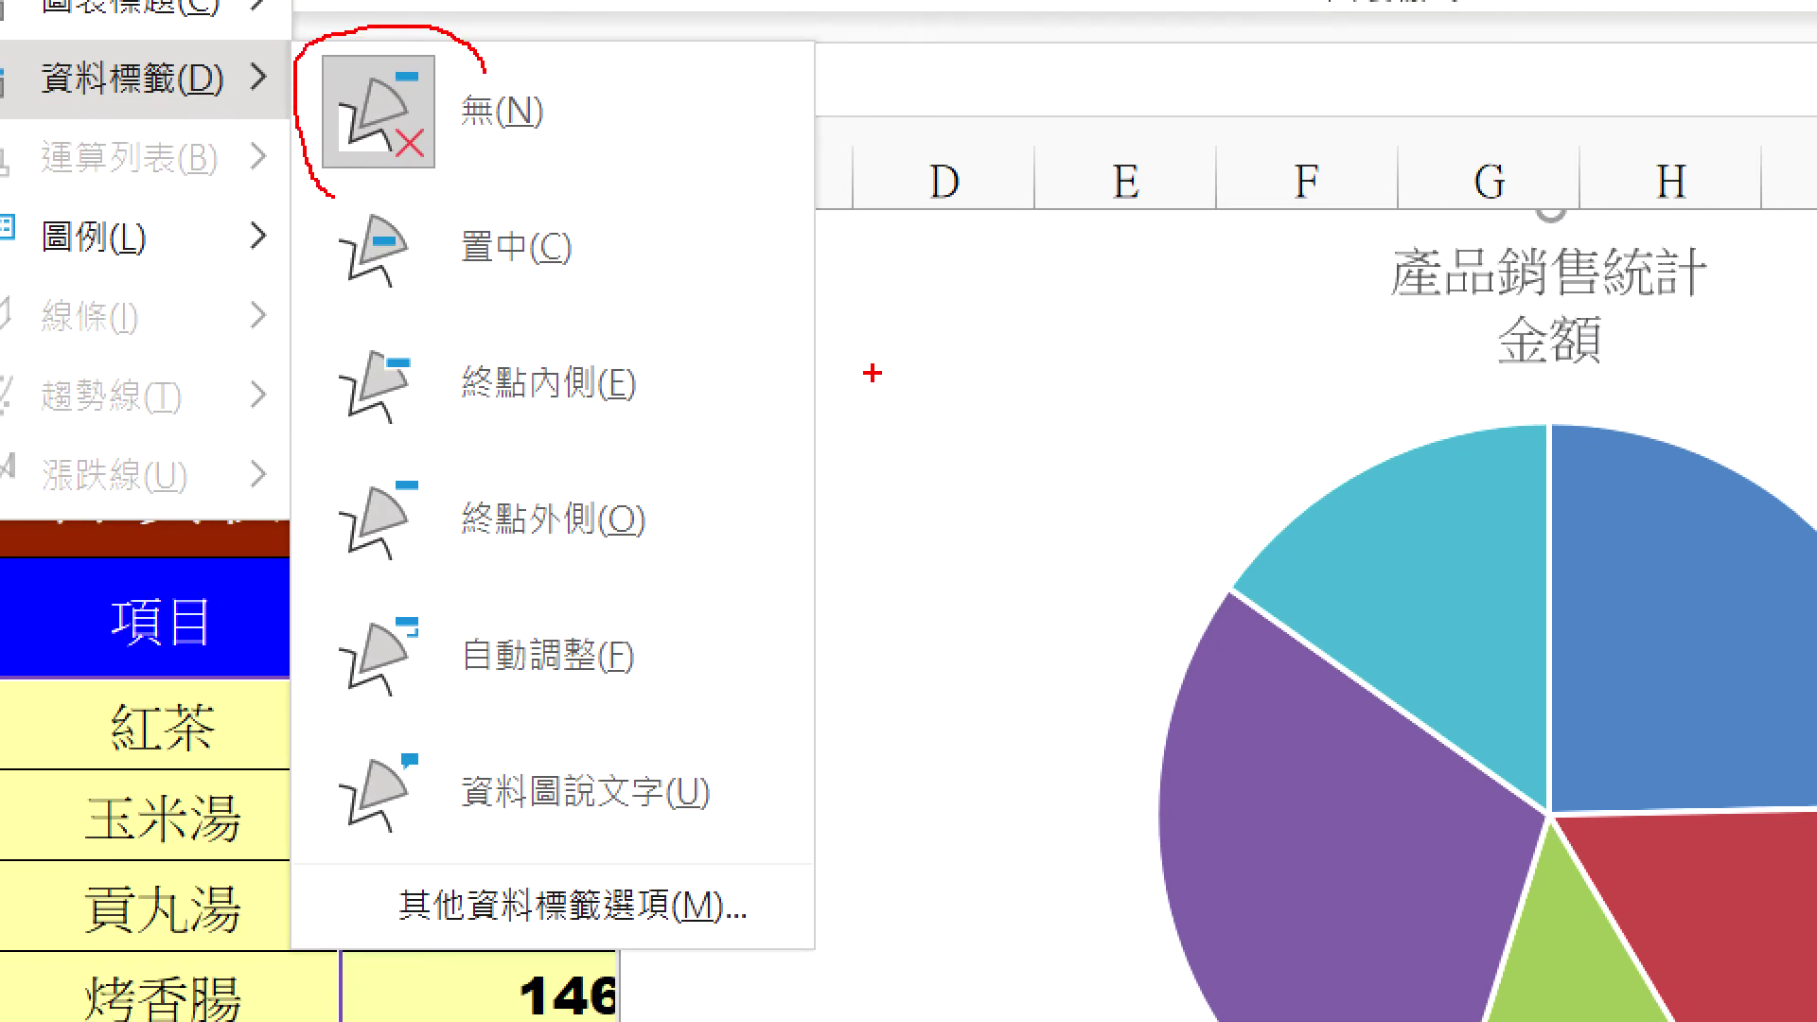
{"action": "left_click_drag", "start_coordinate": [232, 130], "coordinate": [199, 94]}
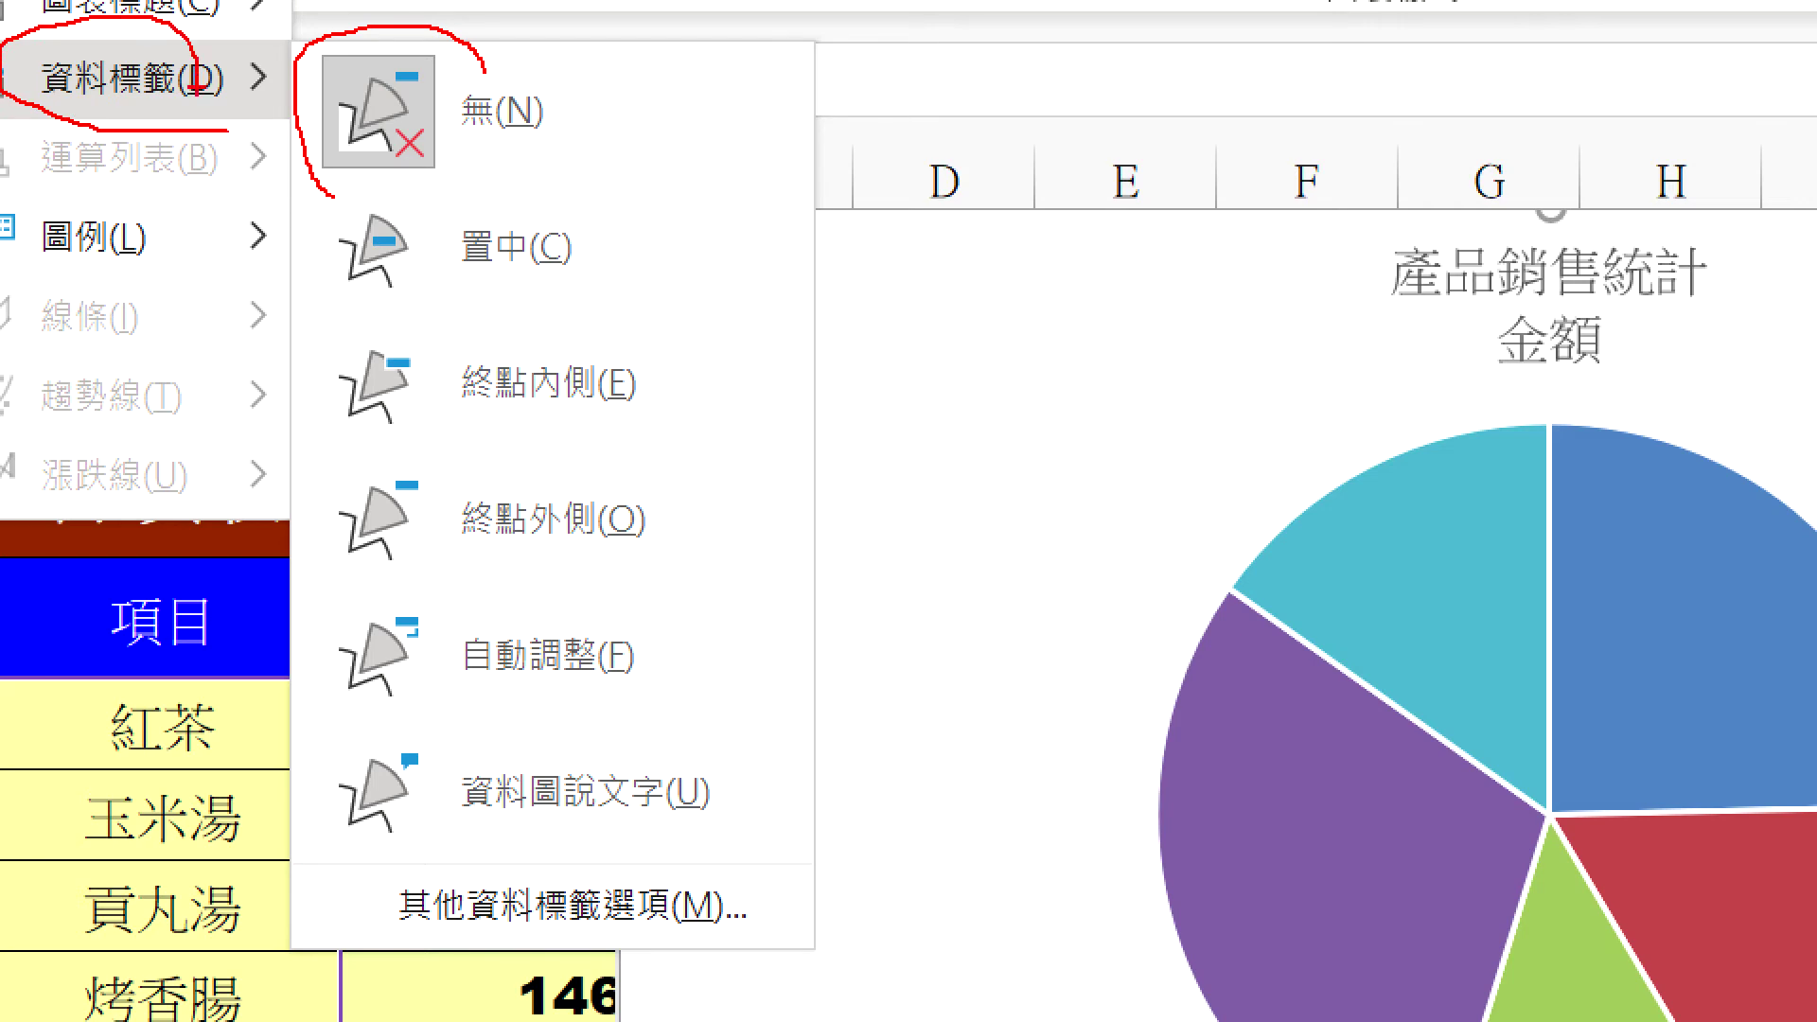
{"action": "left_click_drag", "start_coordinate": [809, 267], "coordinate": [1268, 508]}
{"action": "mouse_move", "coordinate": [1222, 381]}
{"action": "left_mouse_down"}
{"action": "mouse_move", "coordinate": [1329, 587]}
{"action": "mouse_move", "coordinate": [1138, 587]}
{"action": "left_mouse_up"}
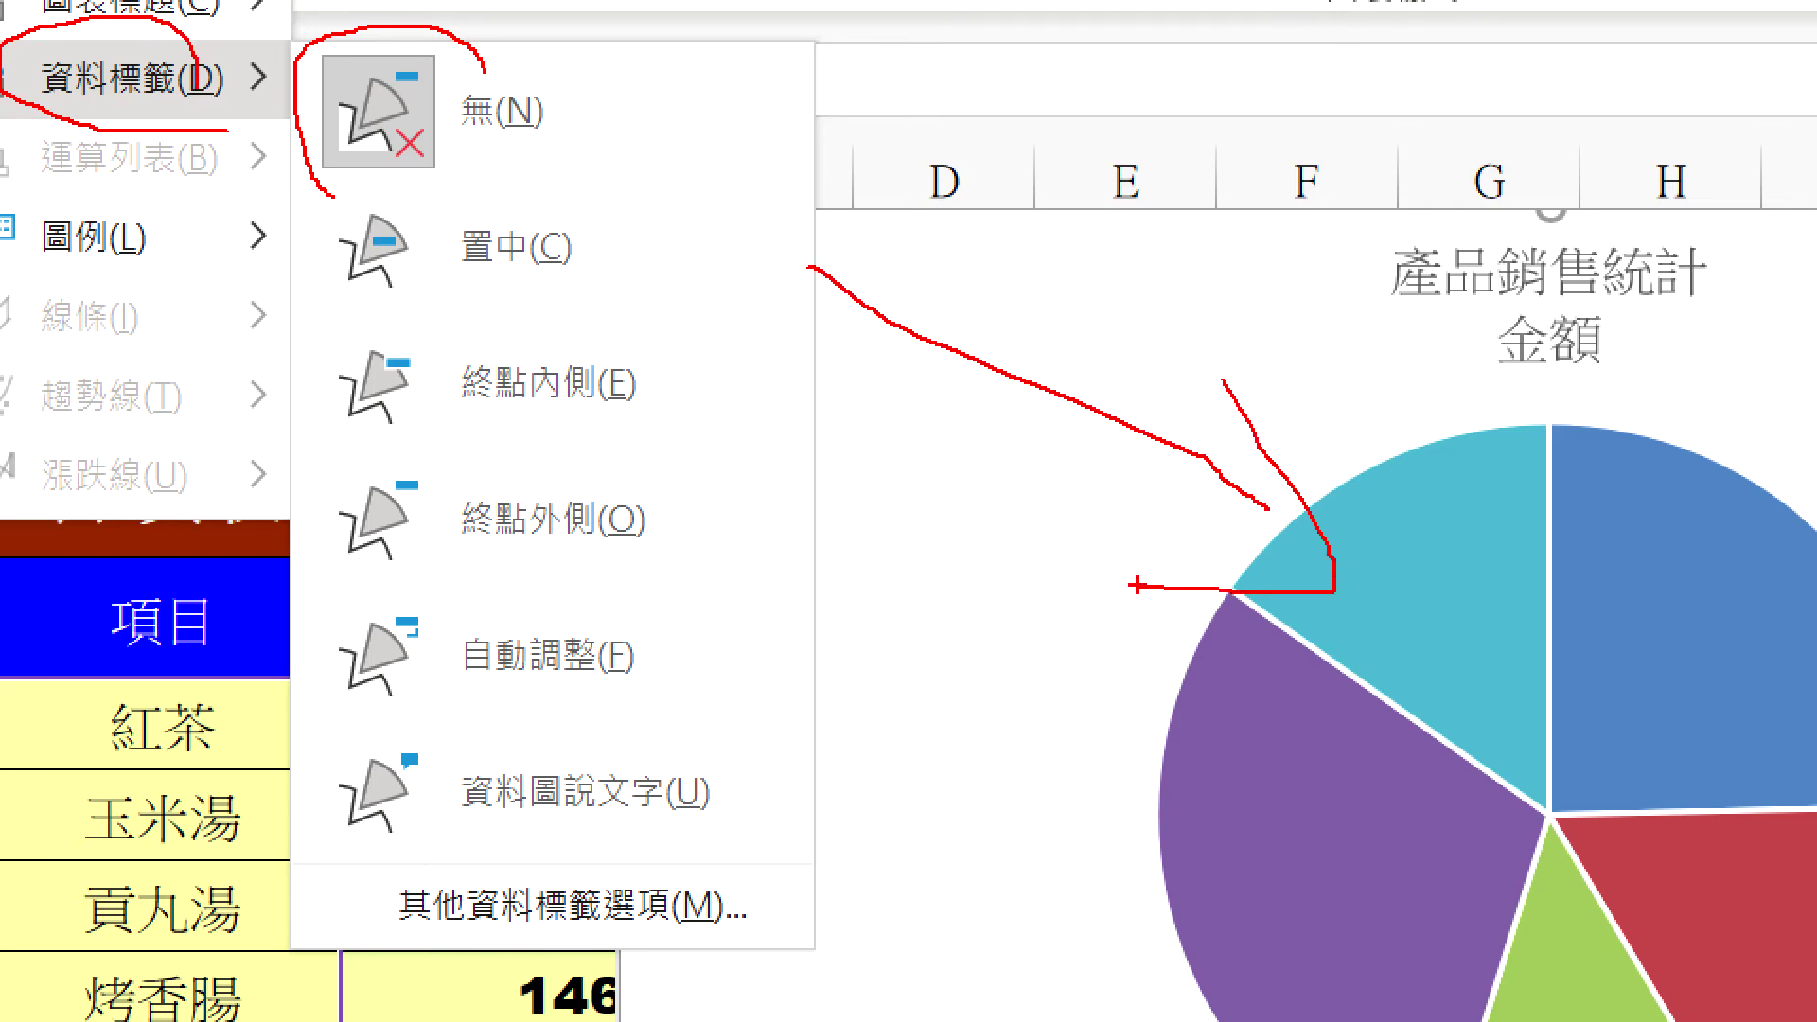
{"action": "left_click_drag", "start_coordinate": [446, 285], "coordinate": [641, 281]}
{"action": "left_click_drag", "start_coordinate": [525, 137], "coordinate": [508, 100]}
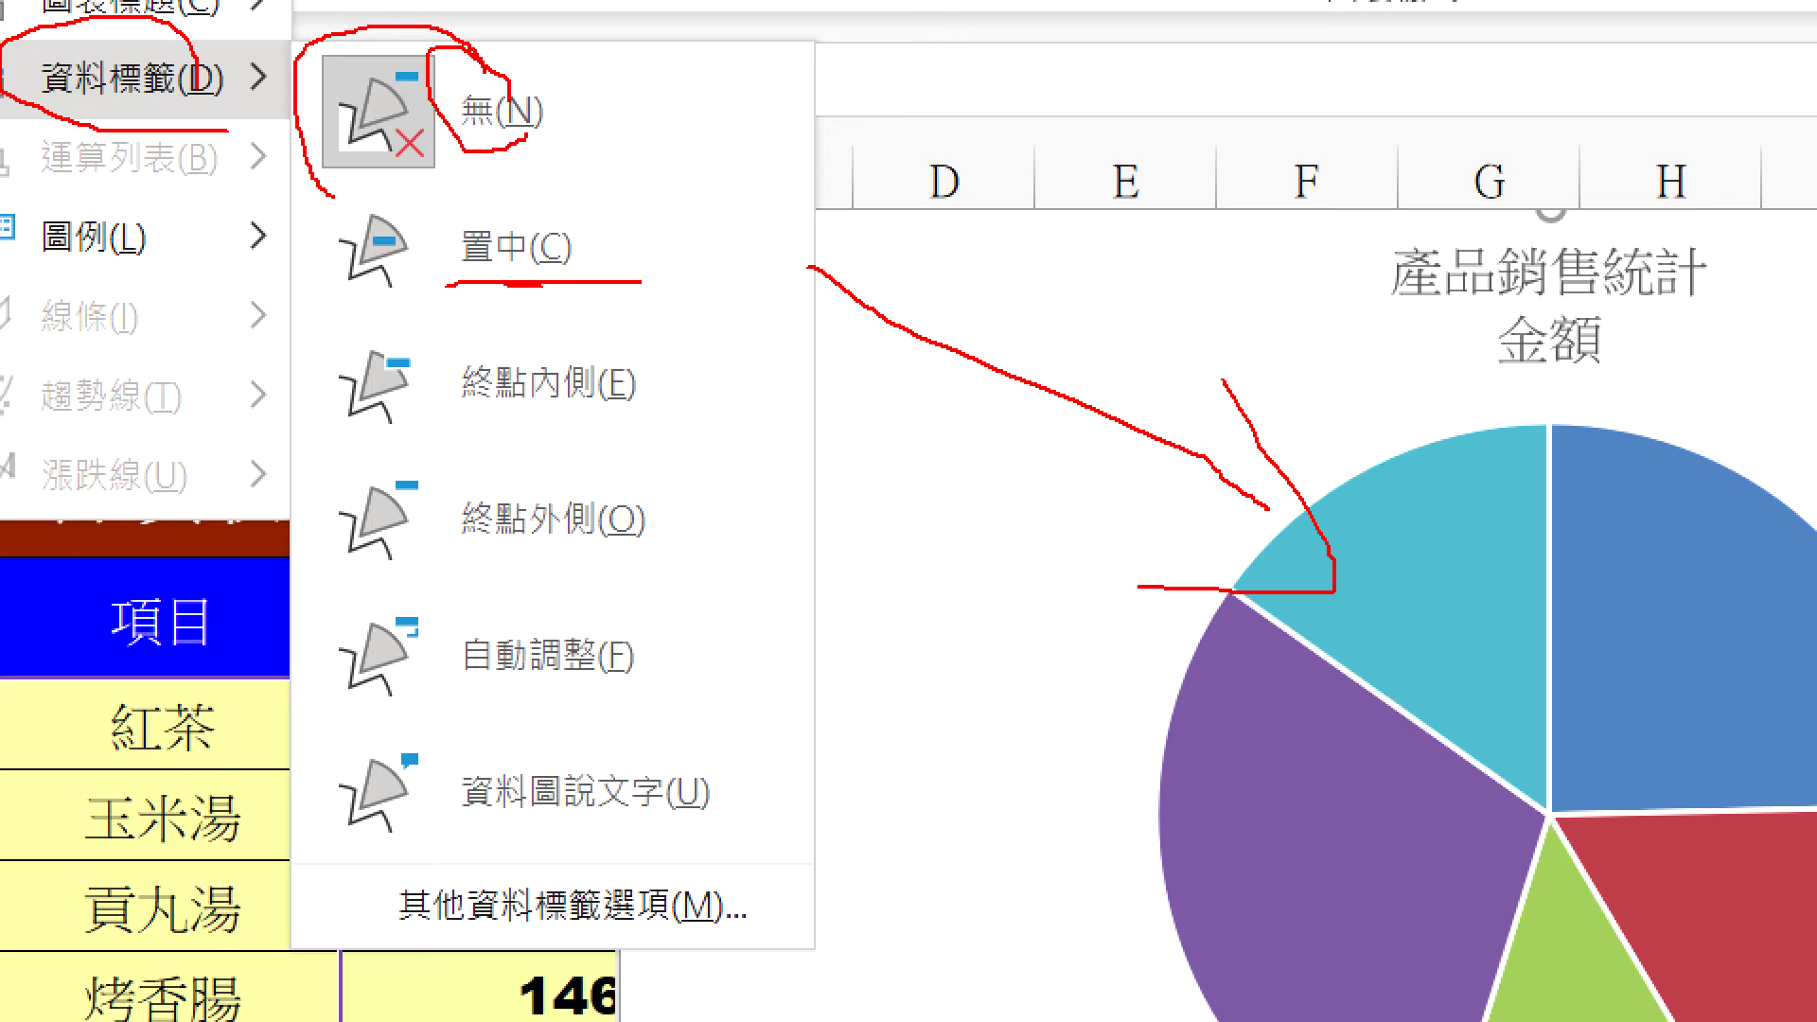
{"action": "left_click_drag", "start_coordinate": [511, 281], "coordinate": [511, 75]}
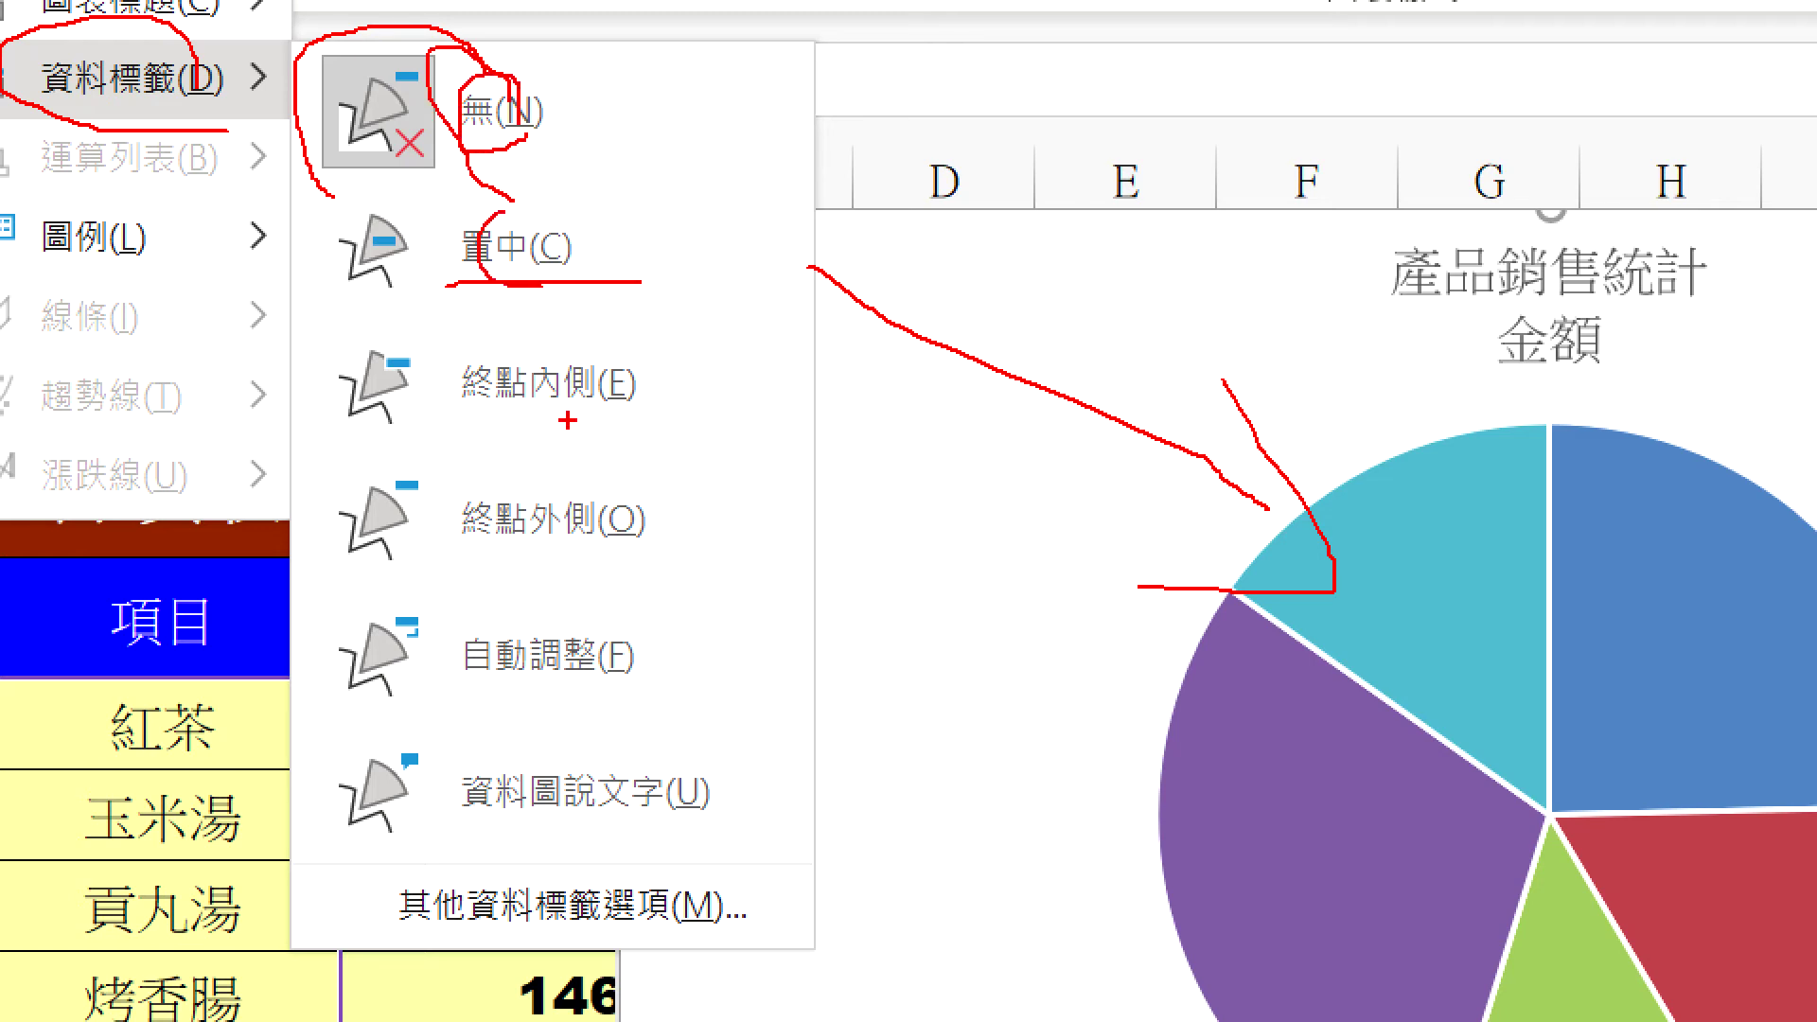
{"action": "left_click_drag", "start_coordinate": [480, 426], "coordinate": [643, 431]}
{"action": "left_click_drag", "start_coordinate": [470, 537], "coordinate": [674, 605]}
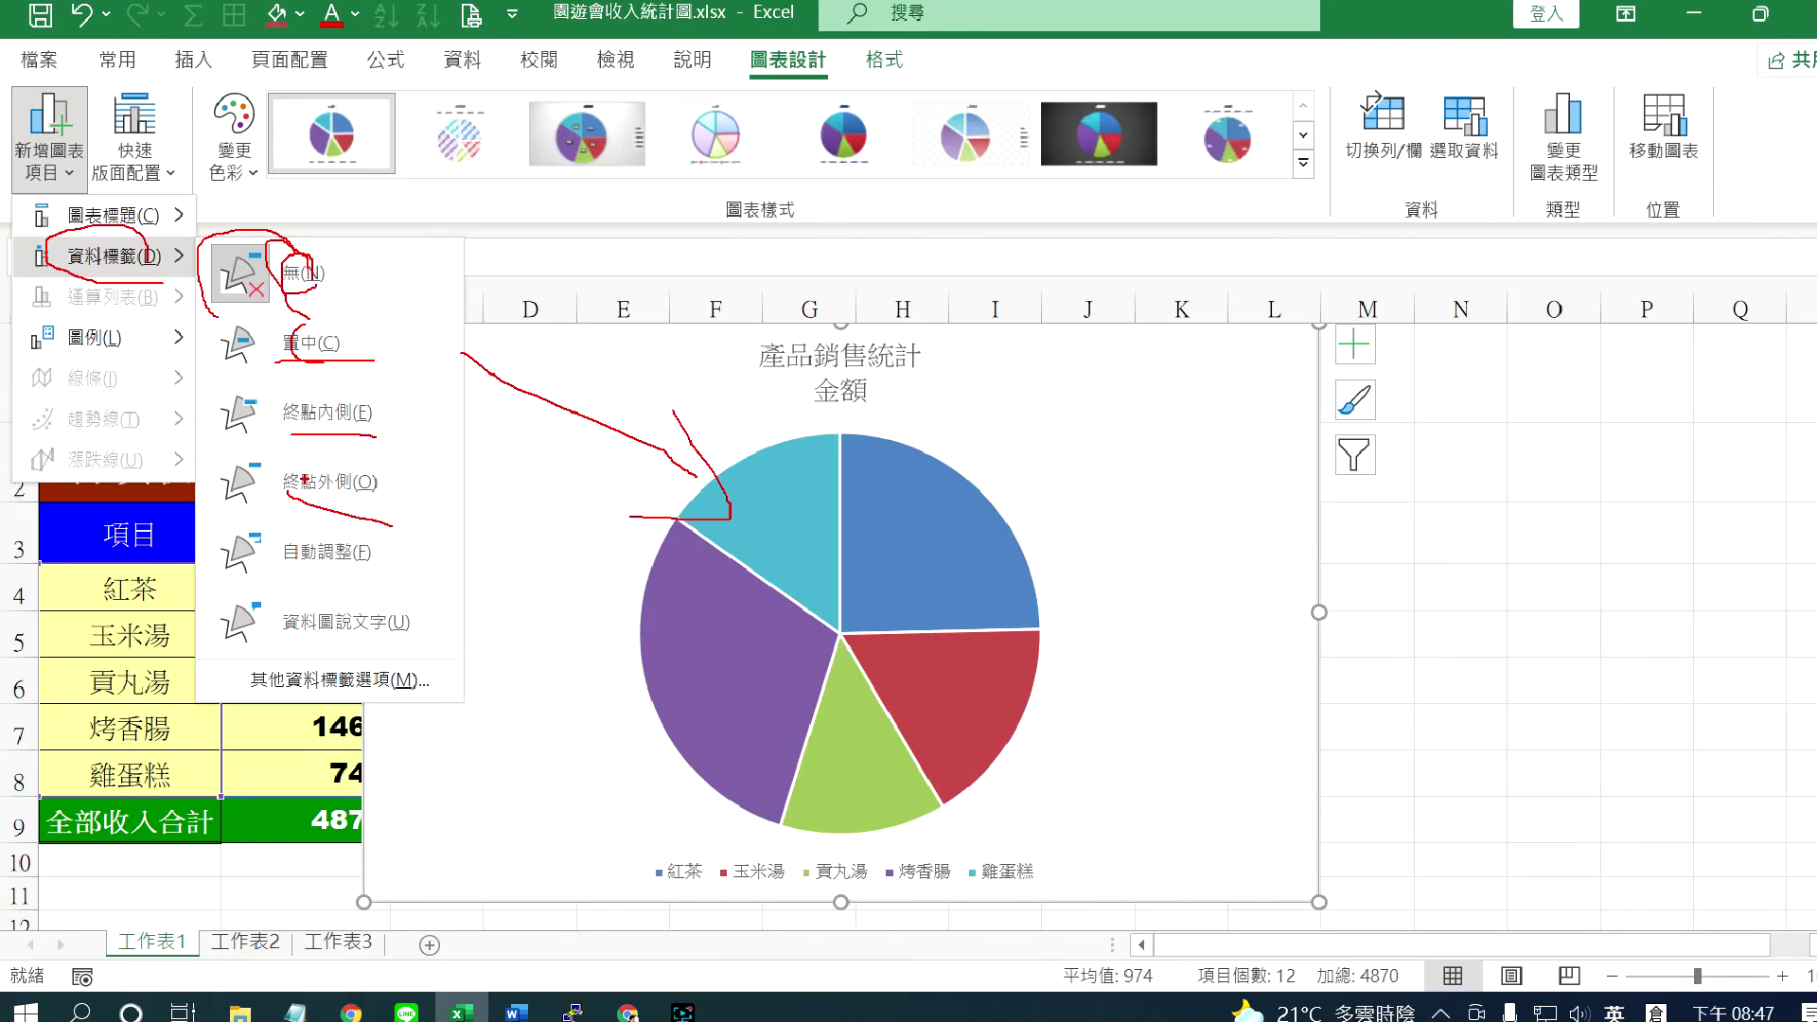
Add Data Callout labels showing each slice's name and percentage, like 紅茶 25% and 雞蛋糕 15%.
{"action": "left_click", "coordinate": [48, 142]}
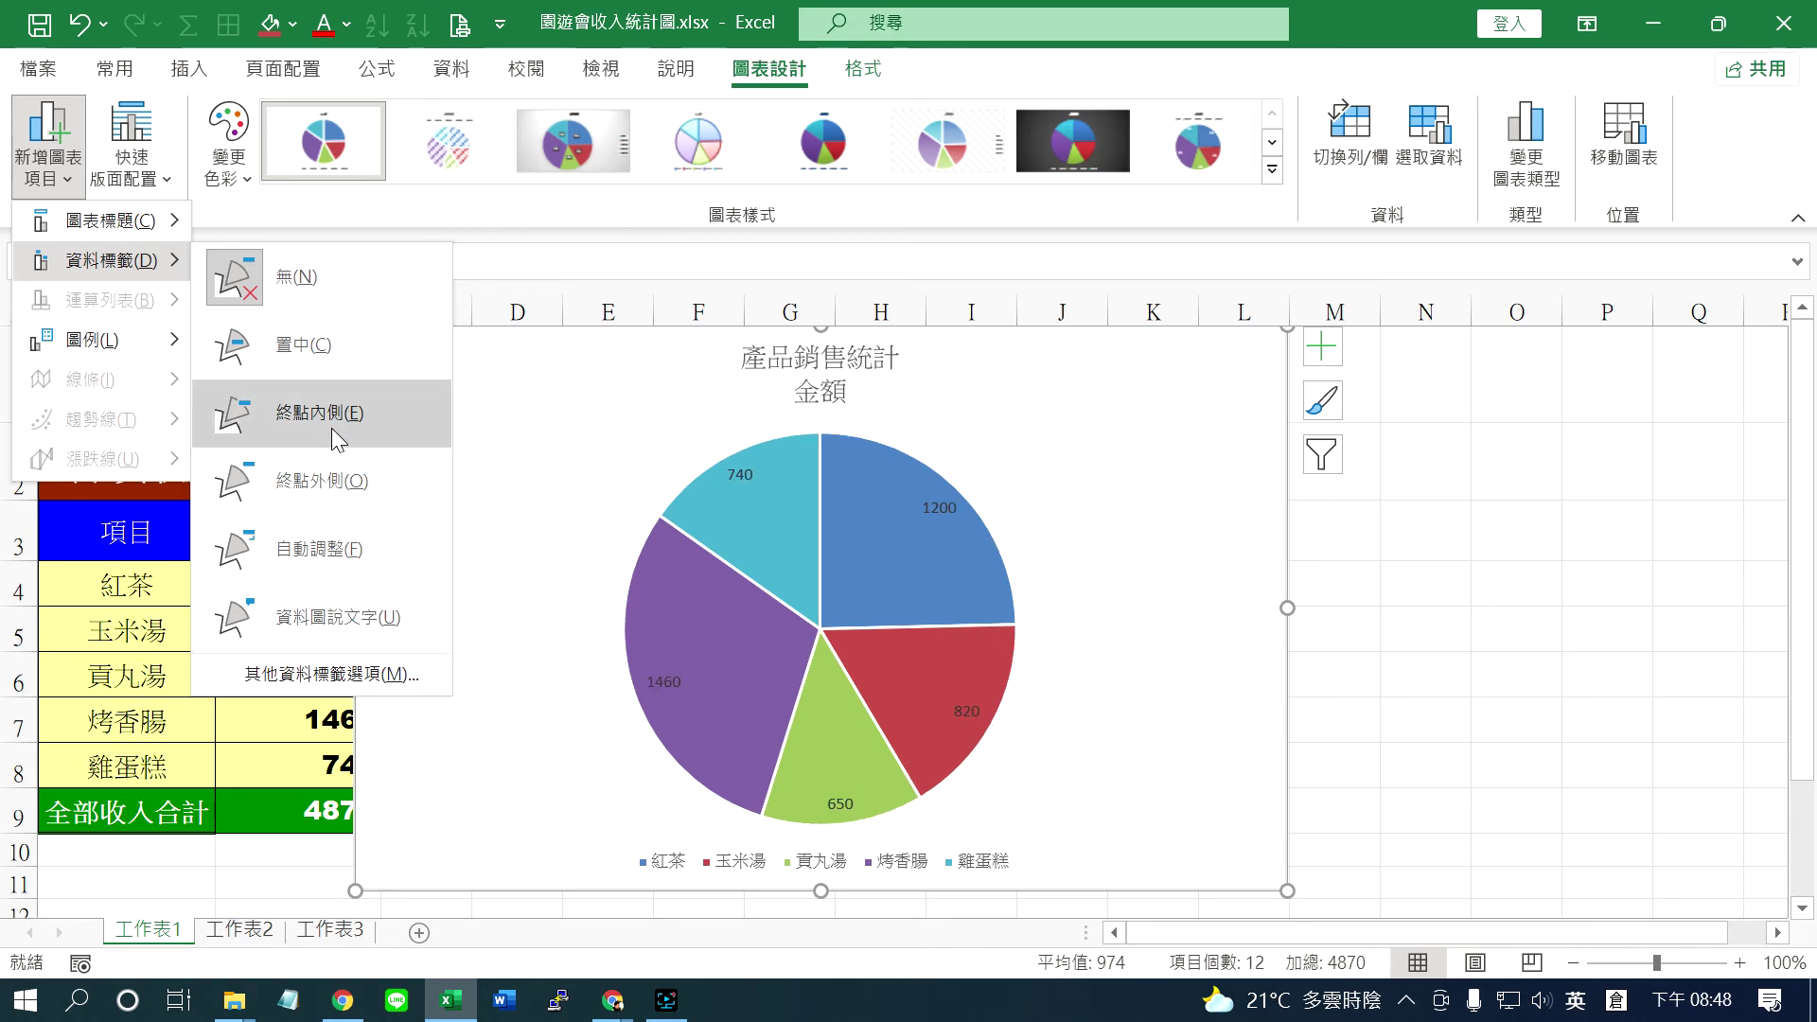
{"action": "left_click", "coordinate": [349, 589]}
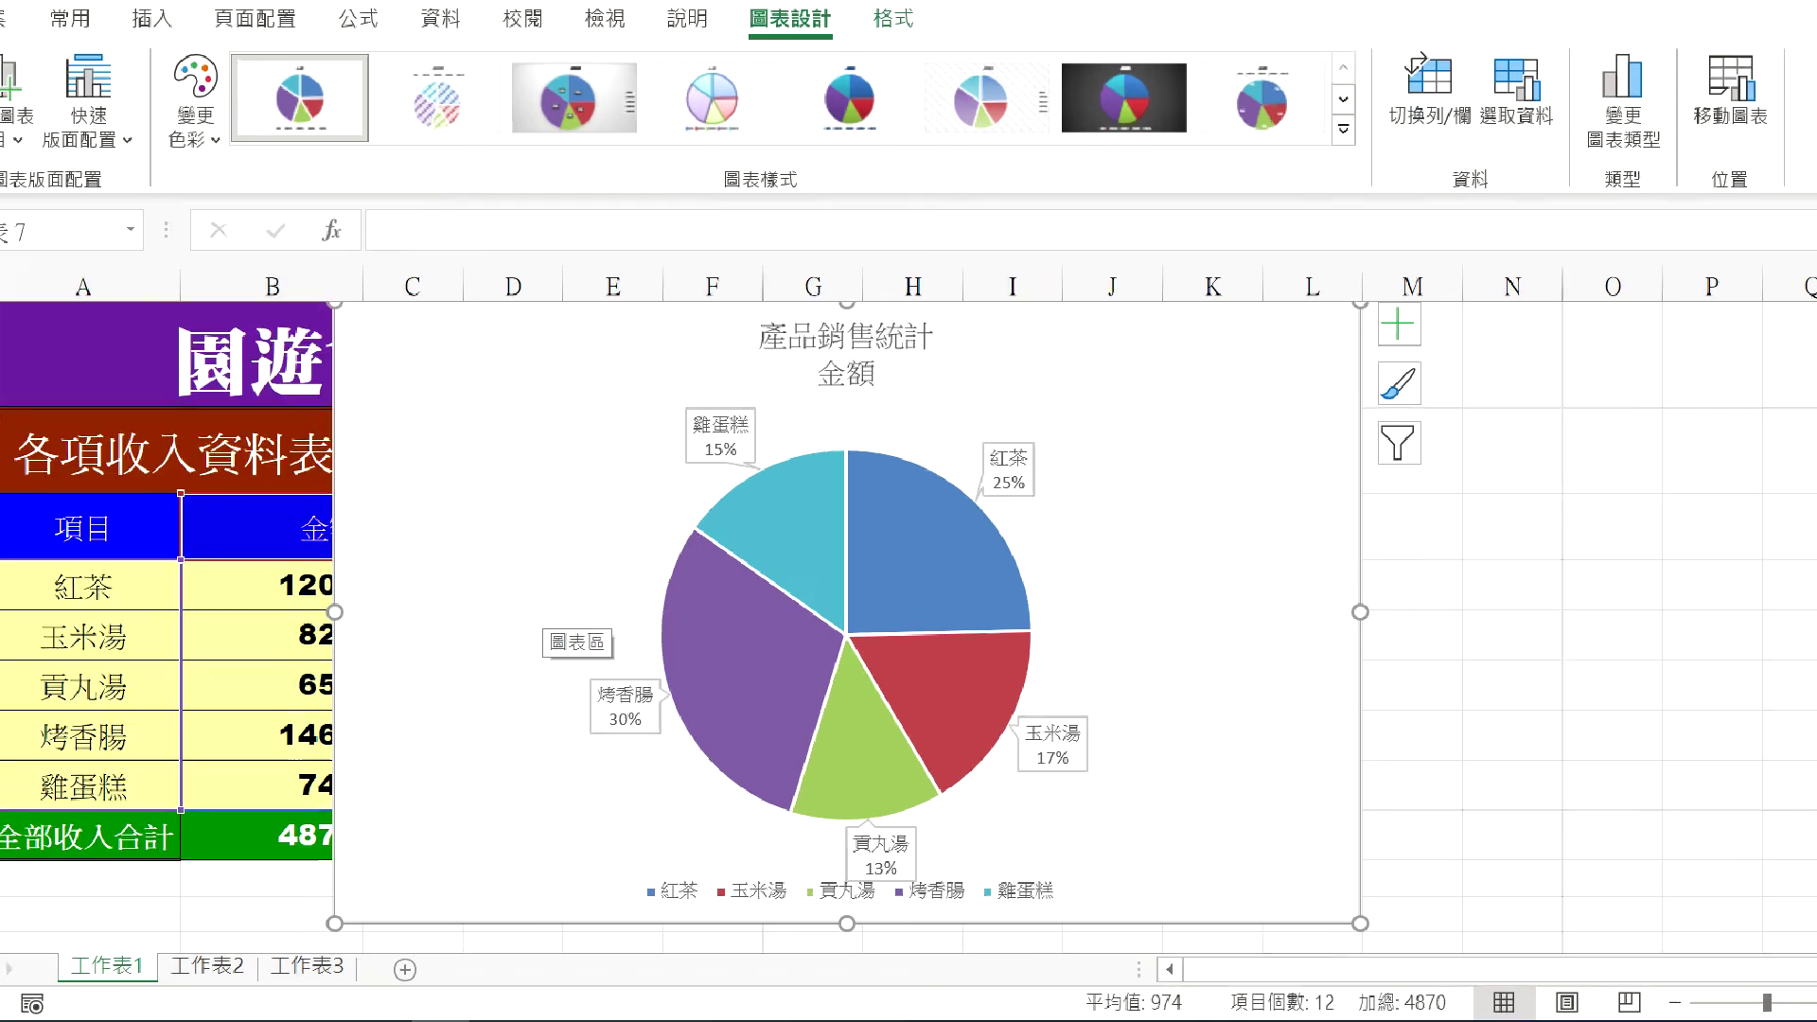
{"action": "mouse_move", "coordinate": [909, 452]}
{"action": "left_mouse_down"}
{"action": "mouse_move", "coordinate": [710, 336]}
{"action": "mouse_move", "coordinate": [906, 414]}
{"action": "left_mouse_up"}
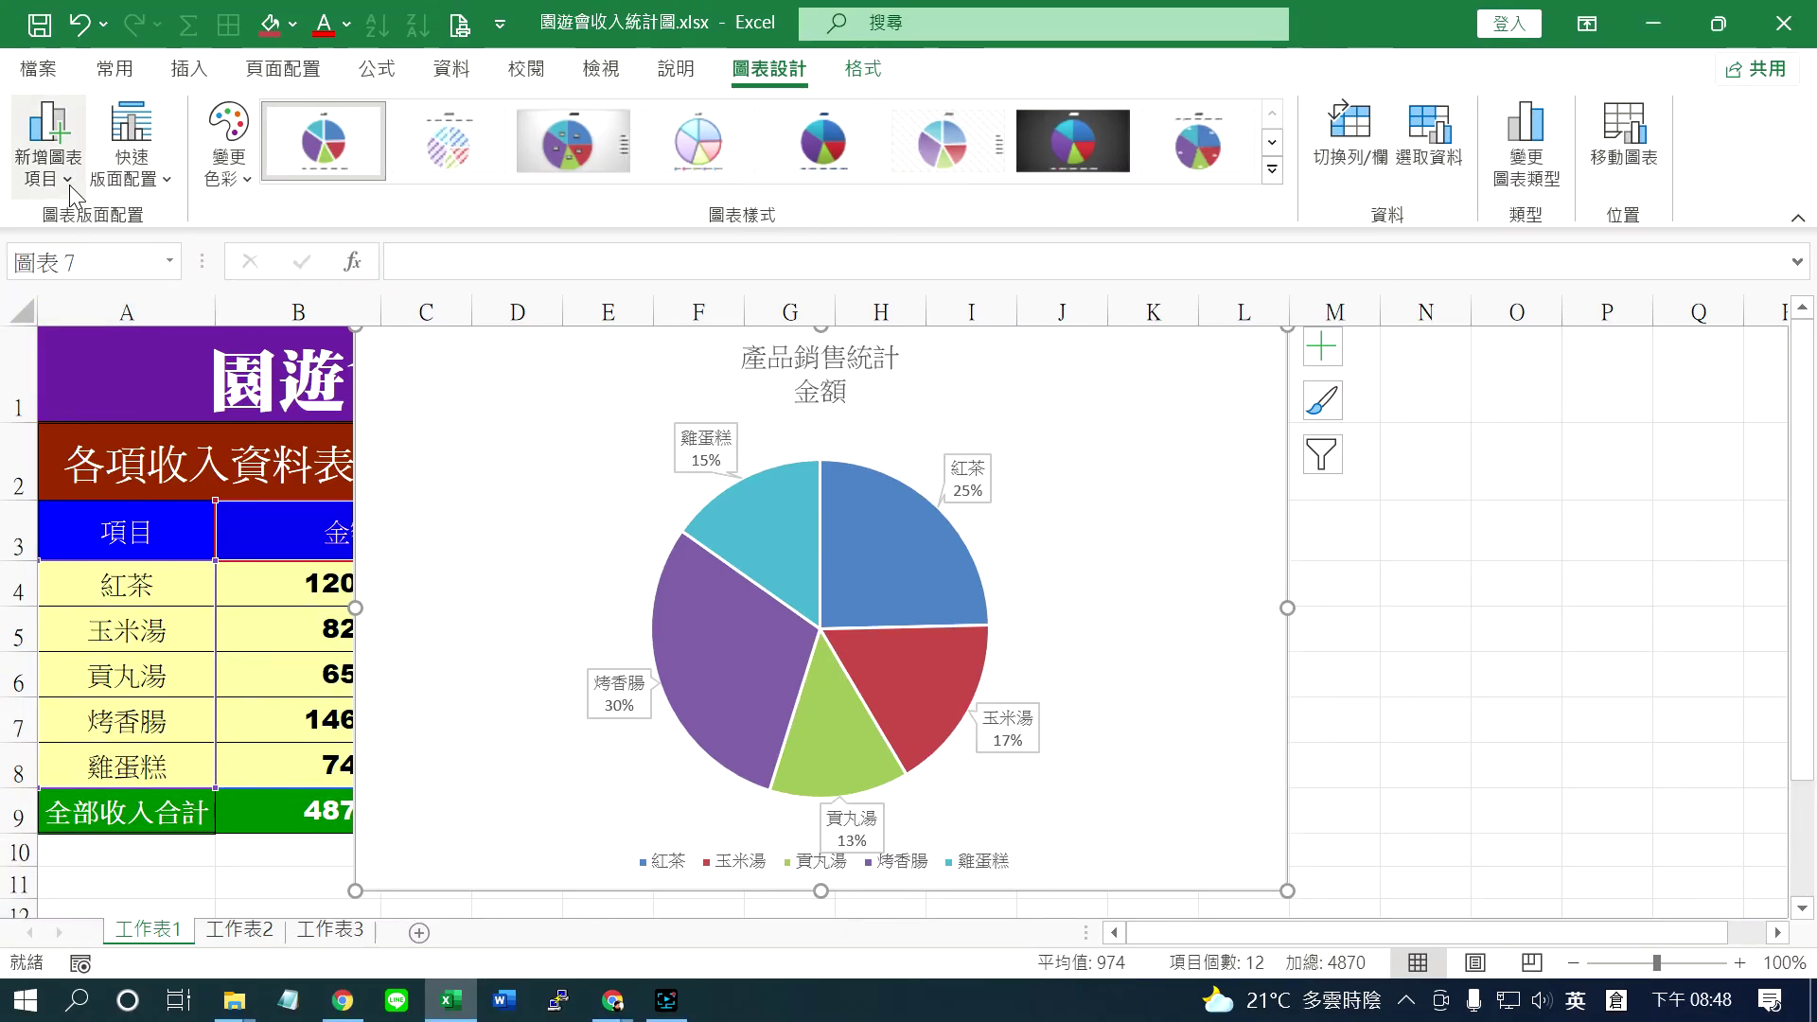
{"action": "left_click", "coordinate": [57, 175]}
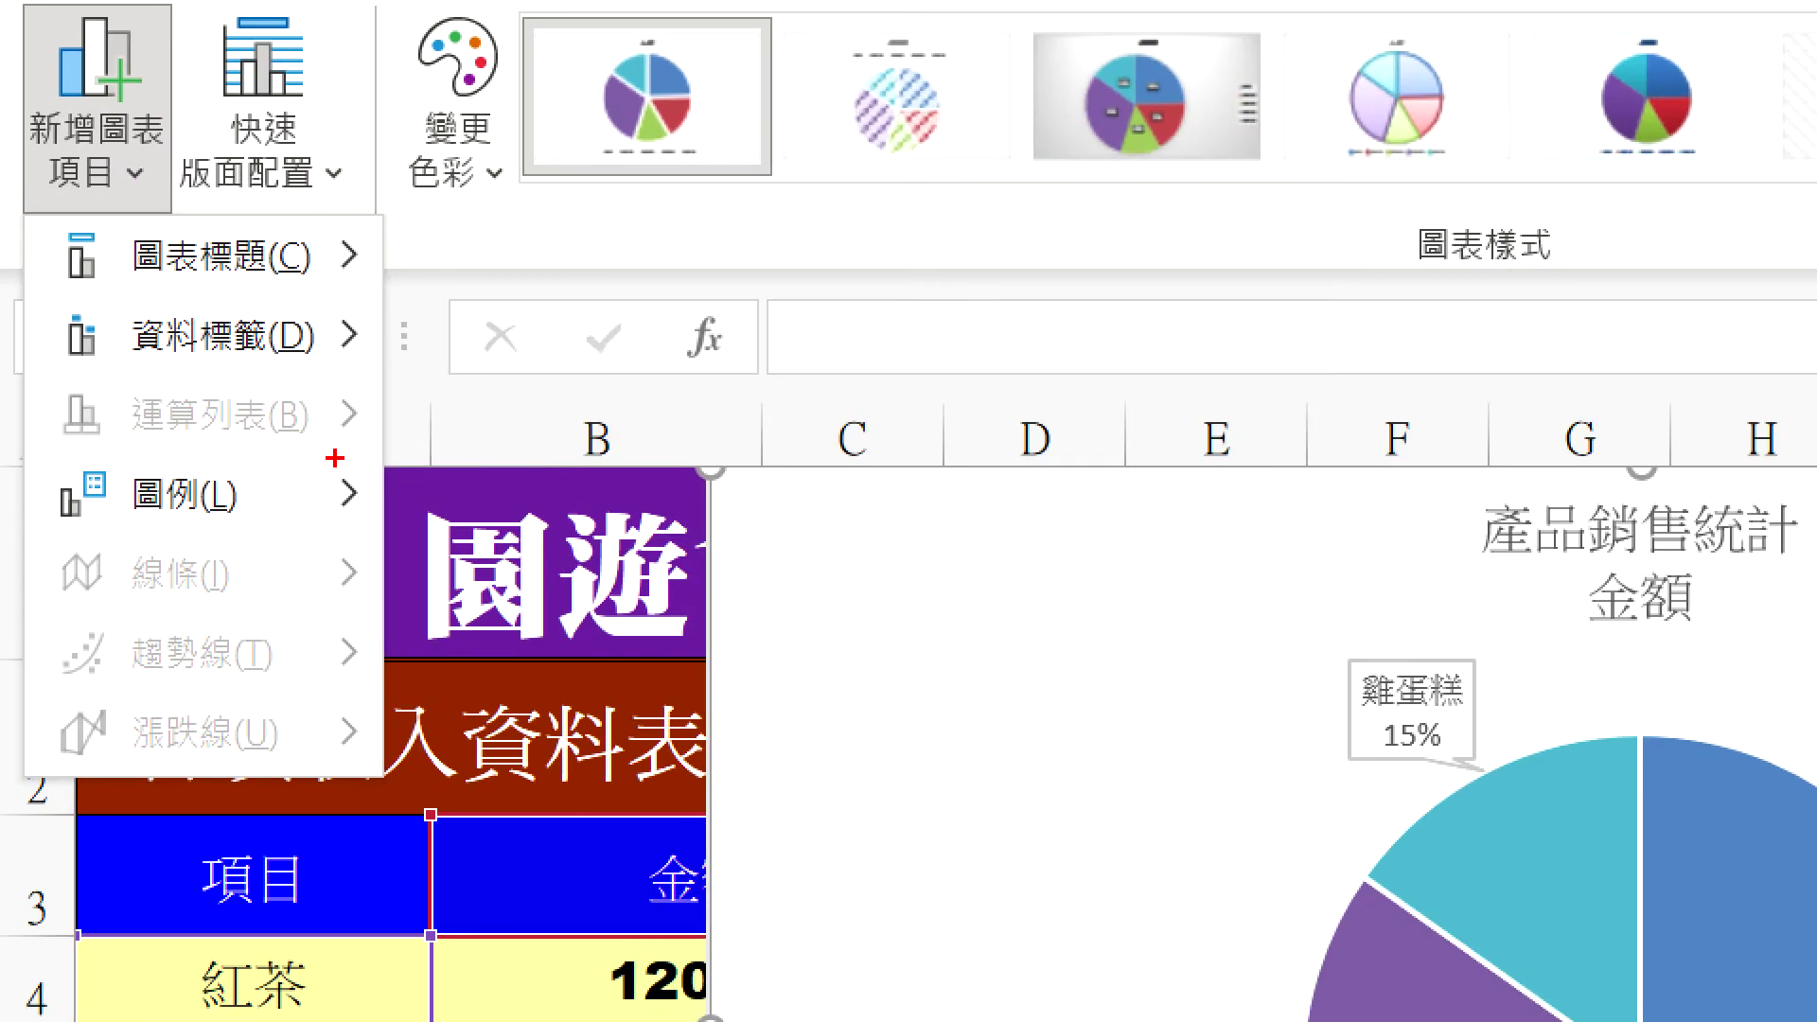
Move the 紅茶–雞蛋糕 legend from below the pie to its right side.
{"action": "left_click_drag", "start_coordinate": [334, 458], "coordinate": [433, 541]}
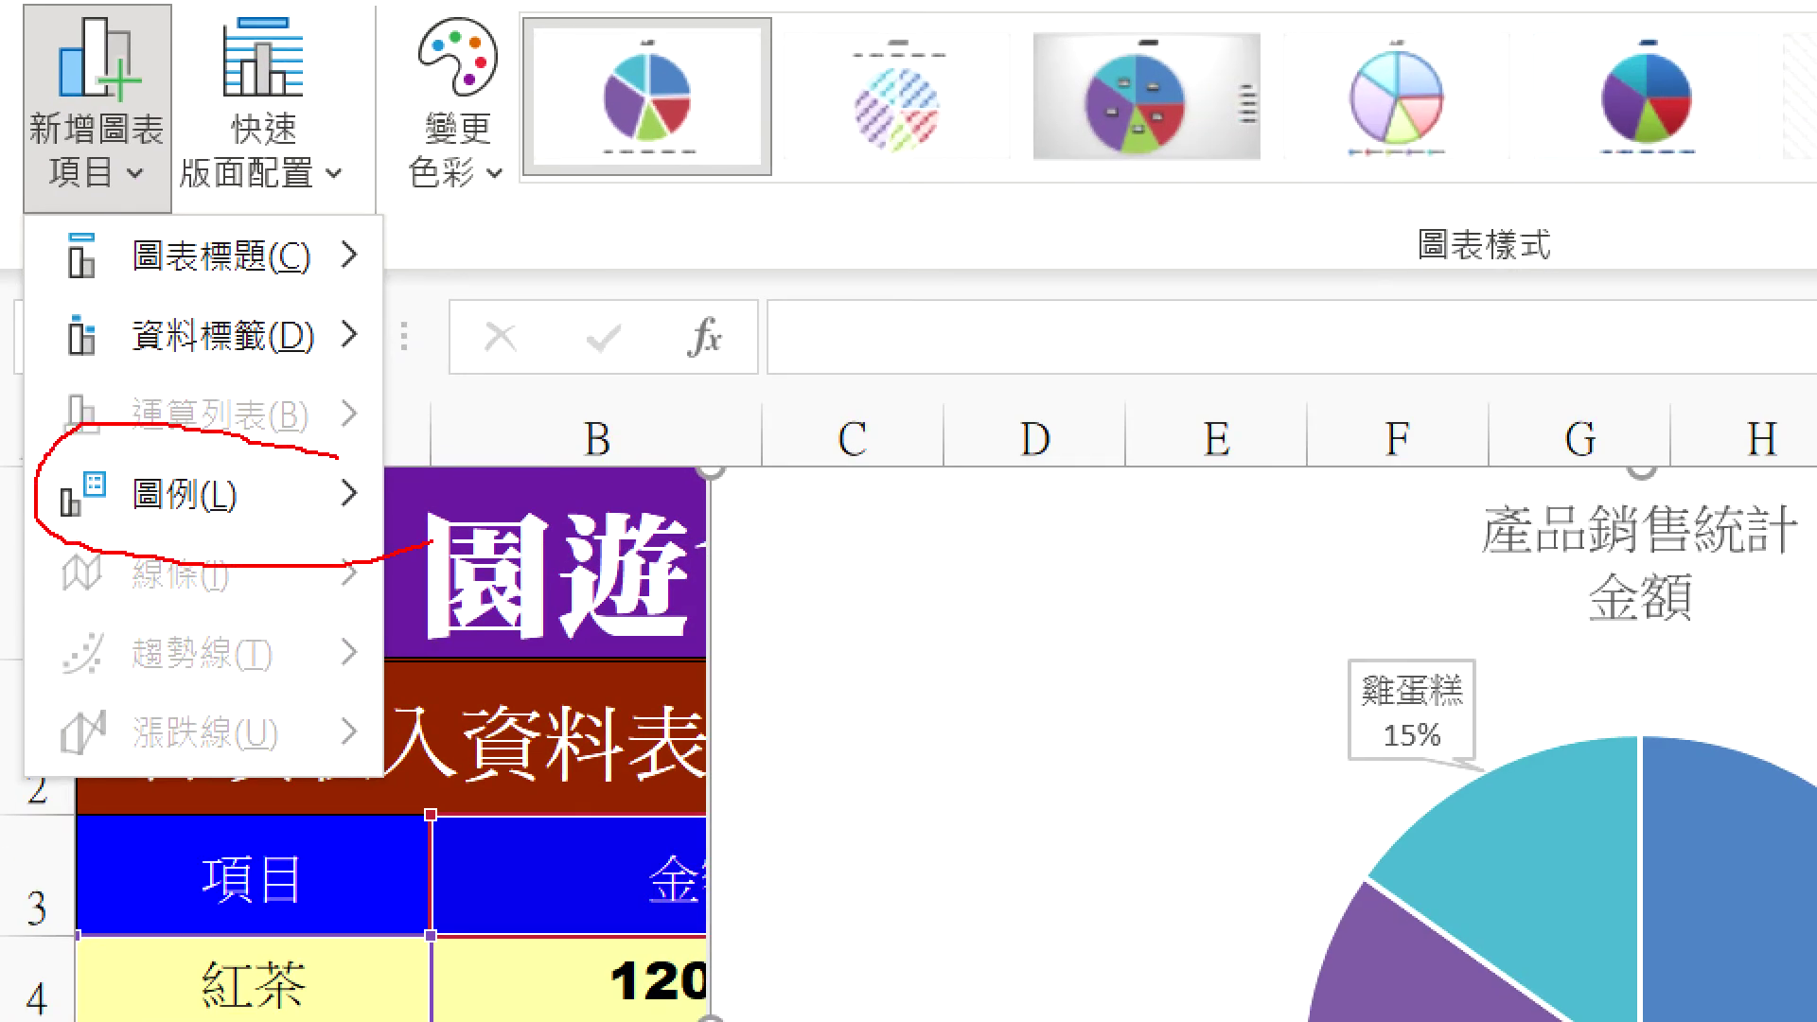
{"action": "key", "text": "Escape"}
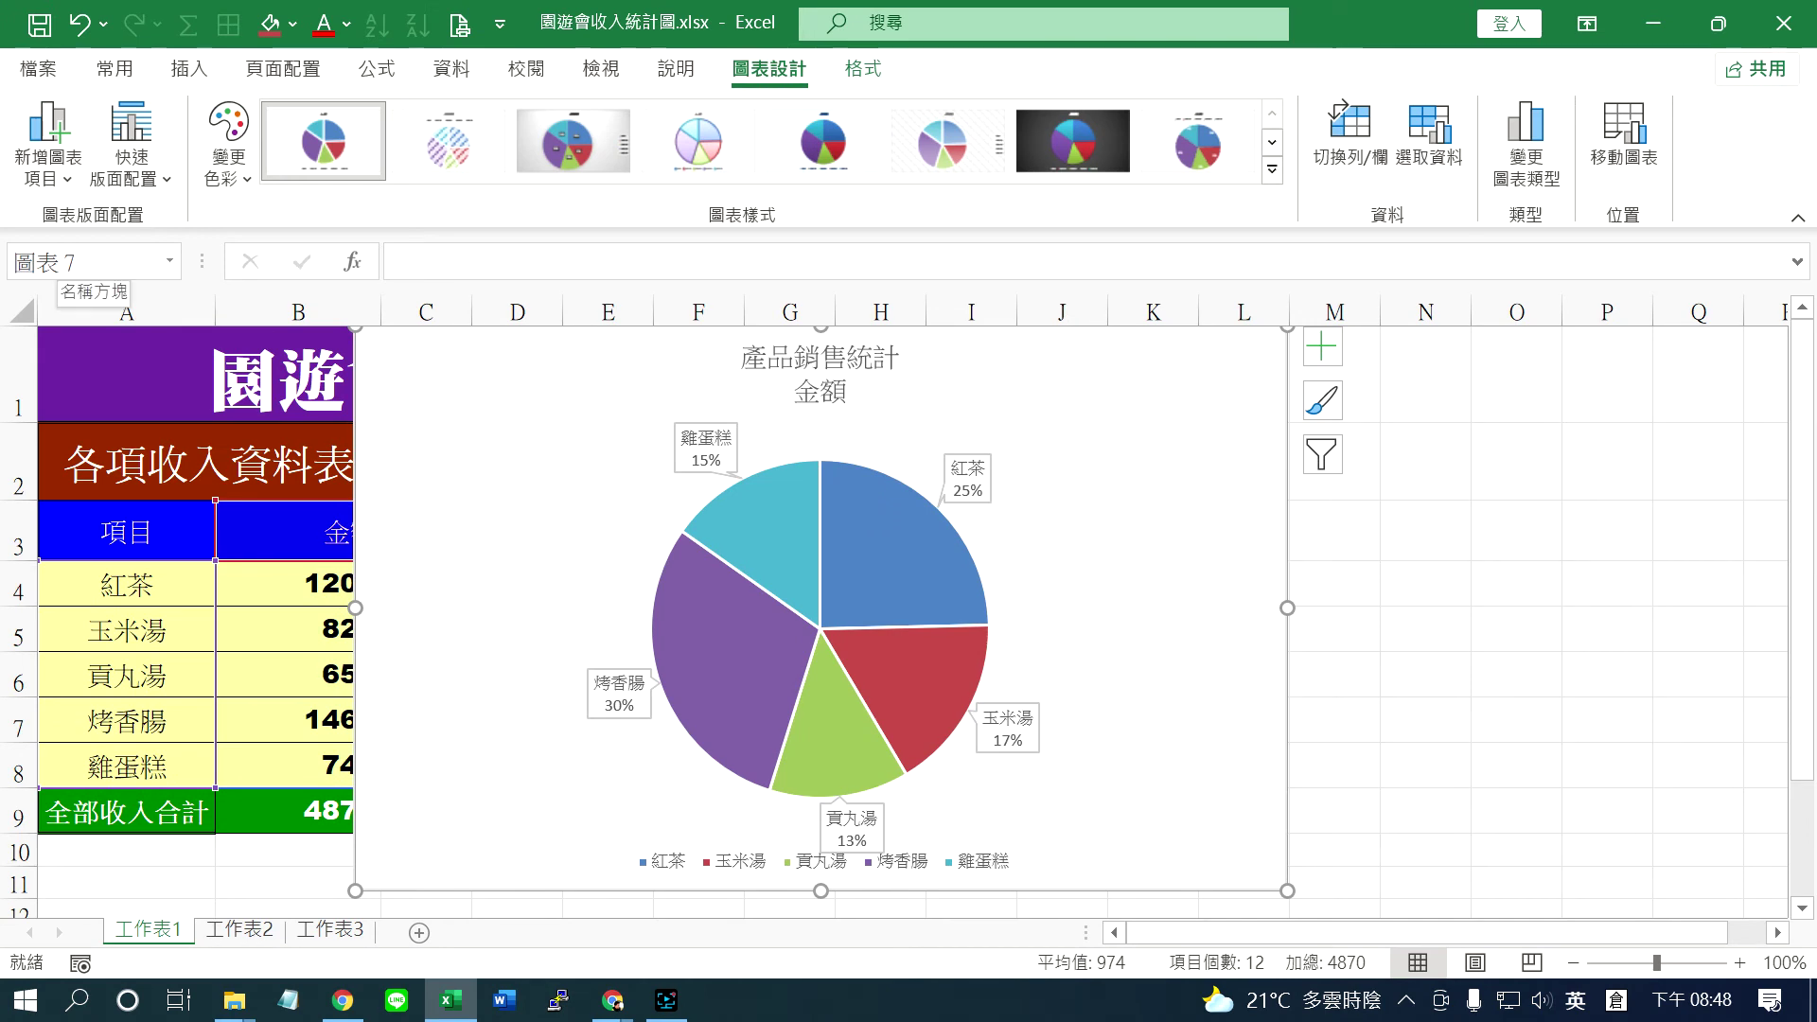
{"action": "left_click", "coordinate": [57, 188]}
{"action": "mouse_move", "coordinate": [94, 339]}
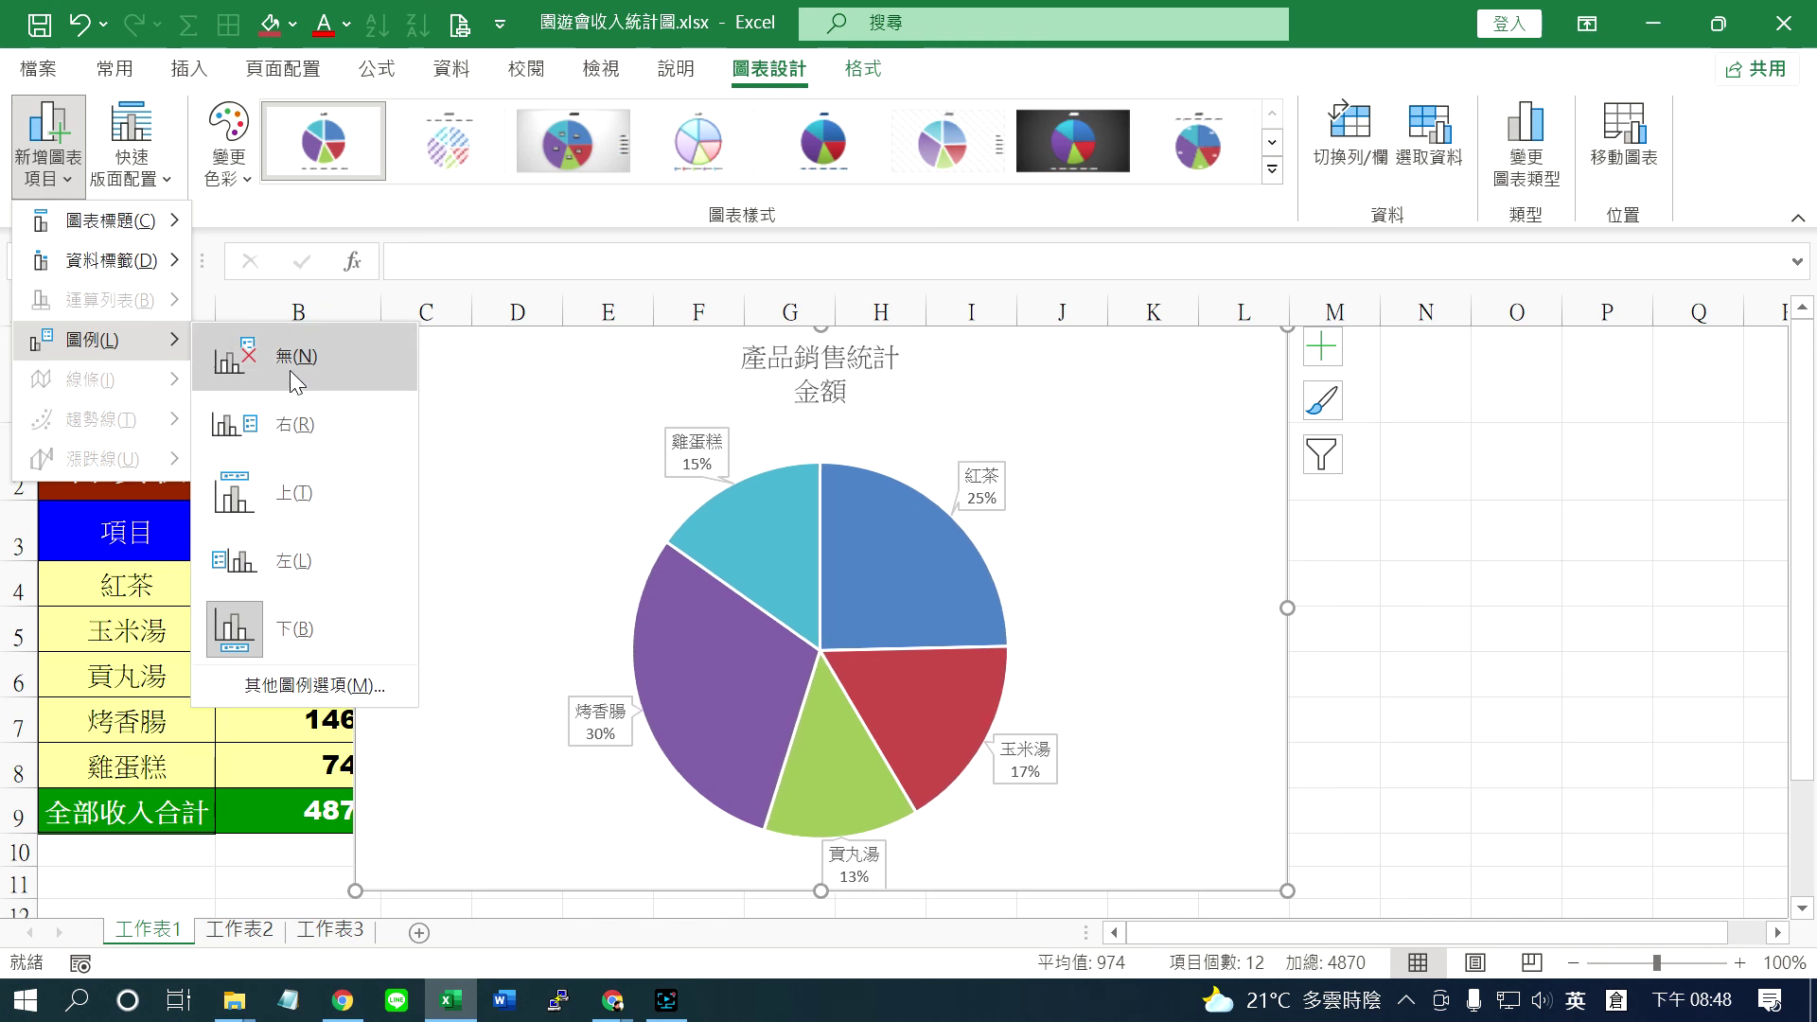
{"action": "left_click", "coordinate": [286, 426]}
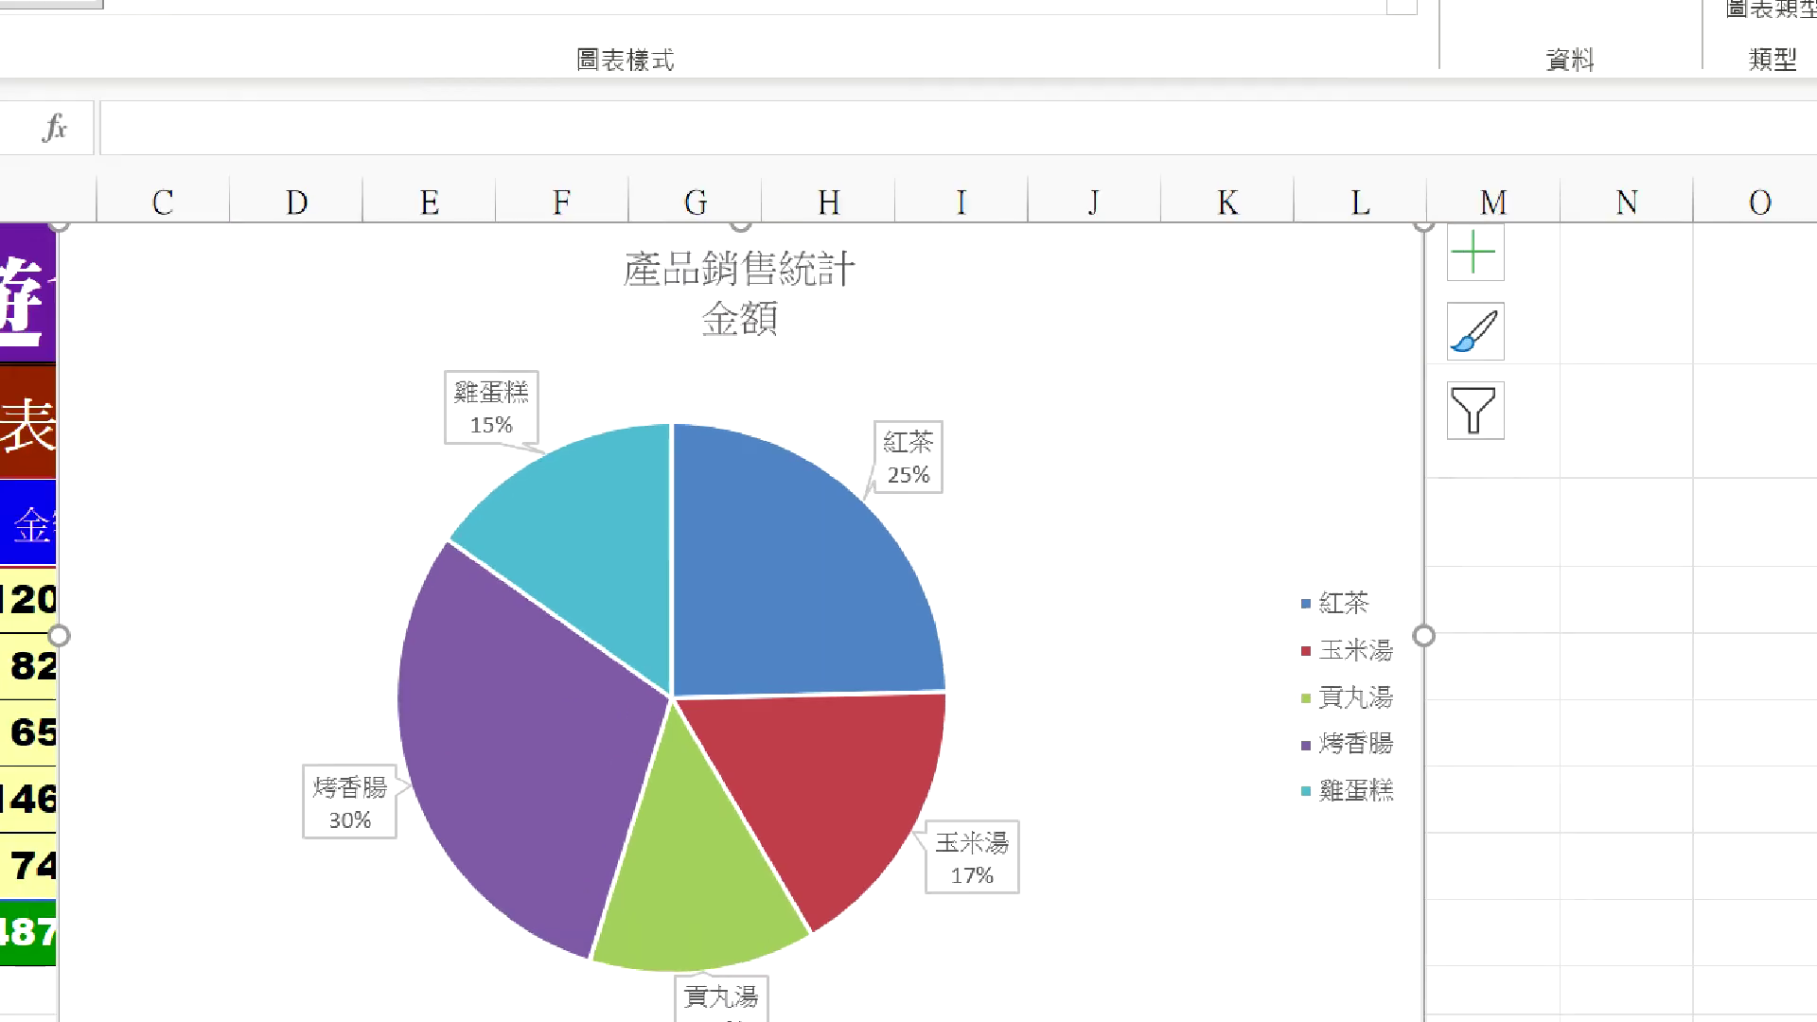
{"action": "left_click_drag", "start_coordinate": [1296, 499], "coordinate": [1455, 856]}
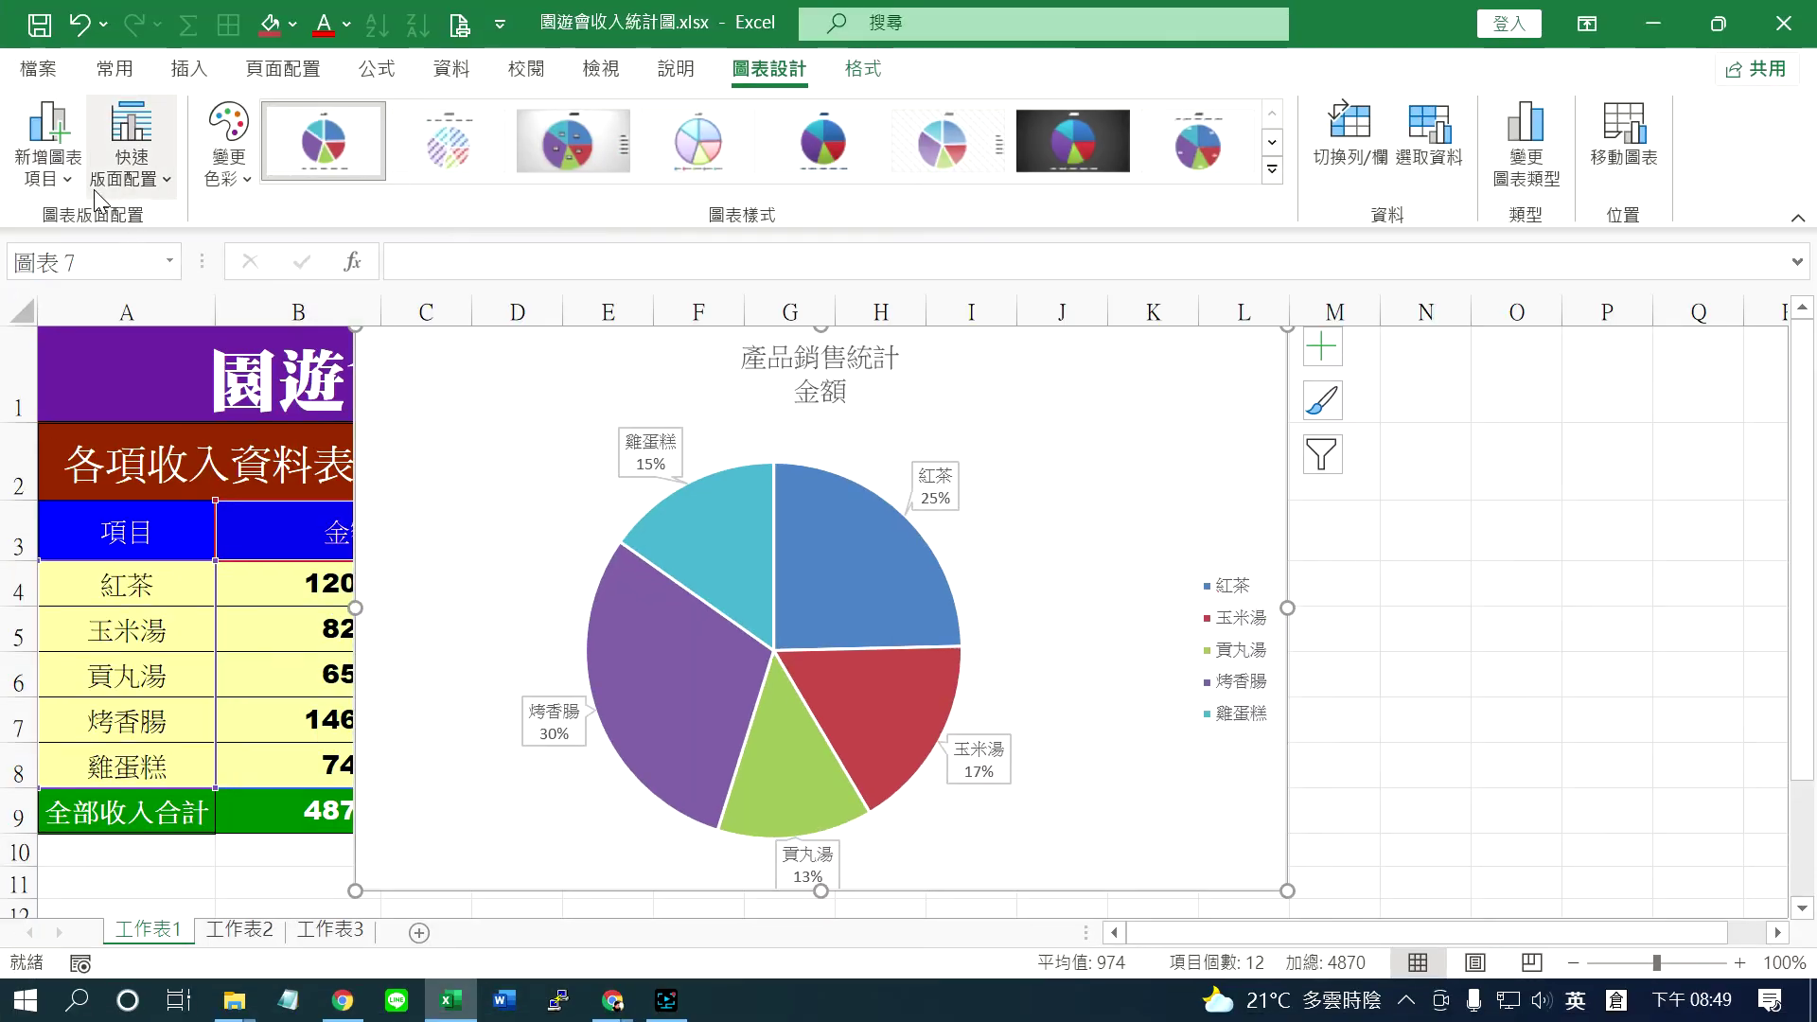
{"action": "left_click", "coordinate": [47, 161]}
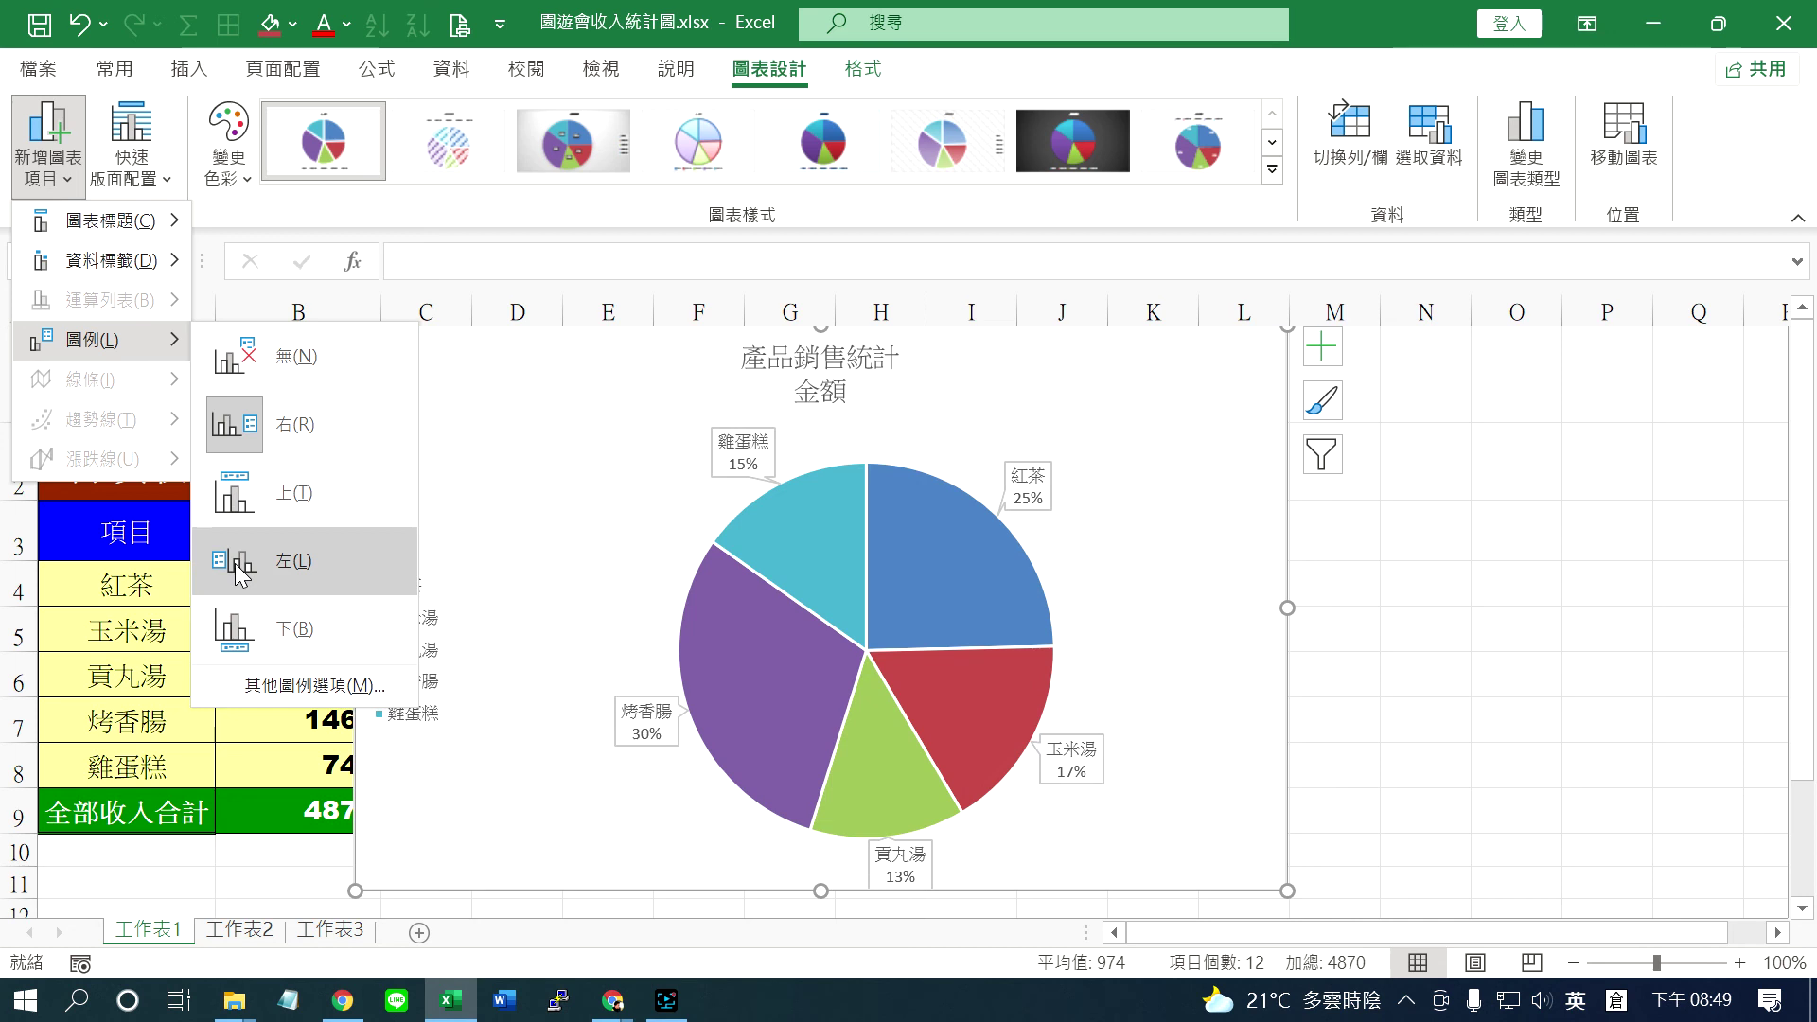
{"action": "left_click", "coordinate": [298, 431]}
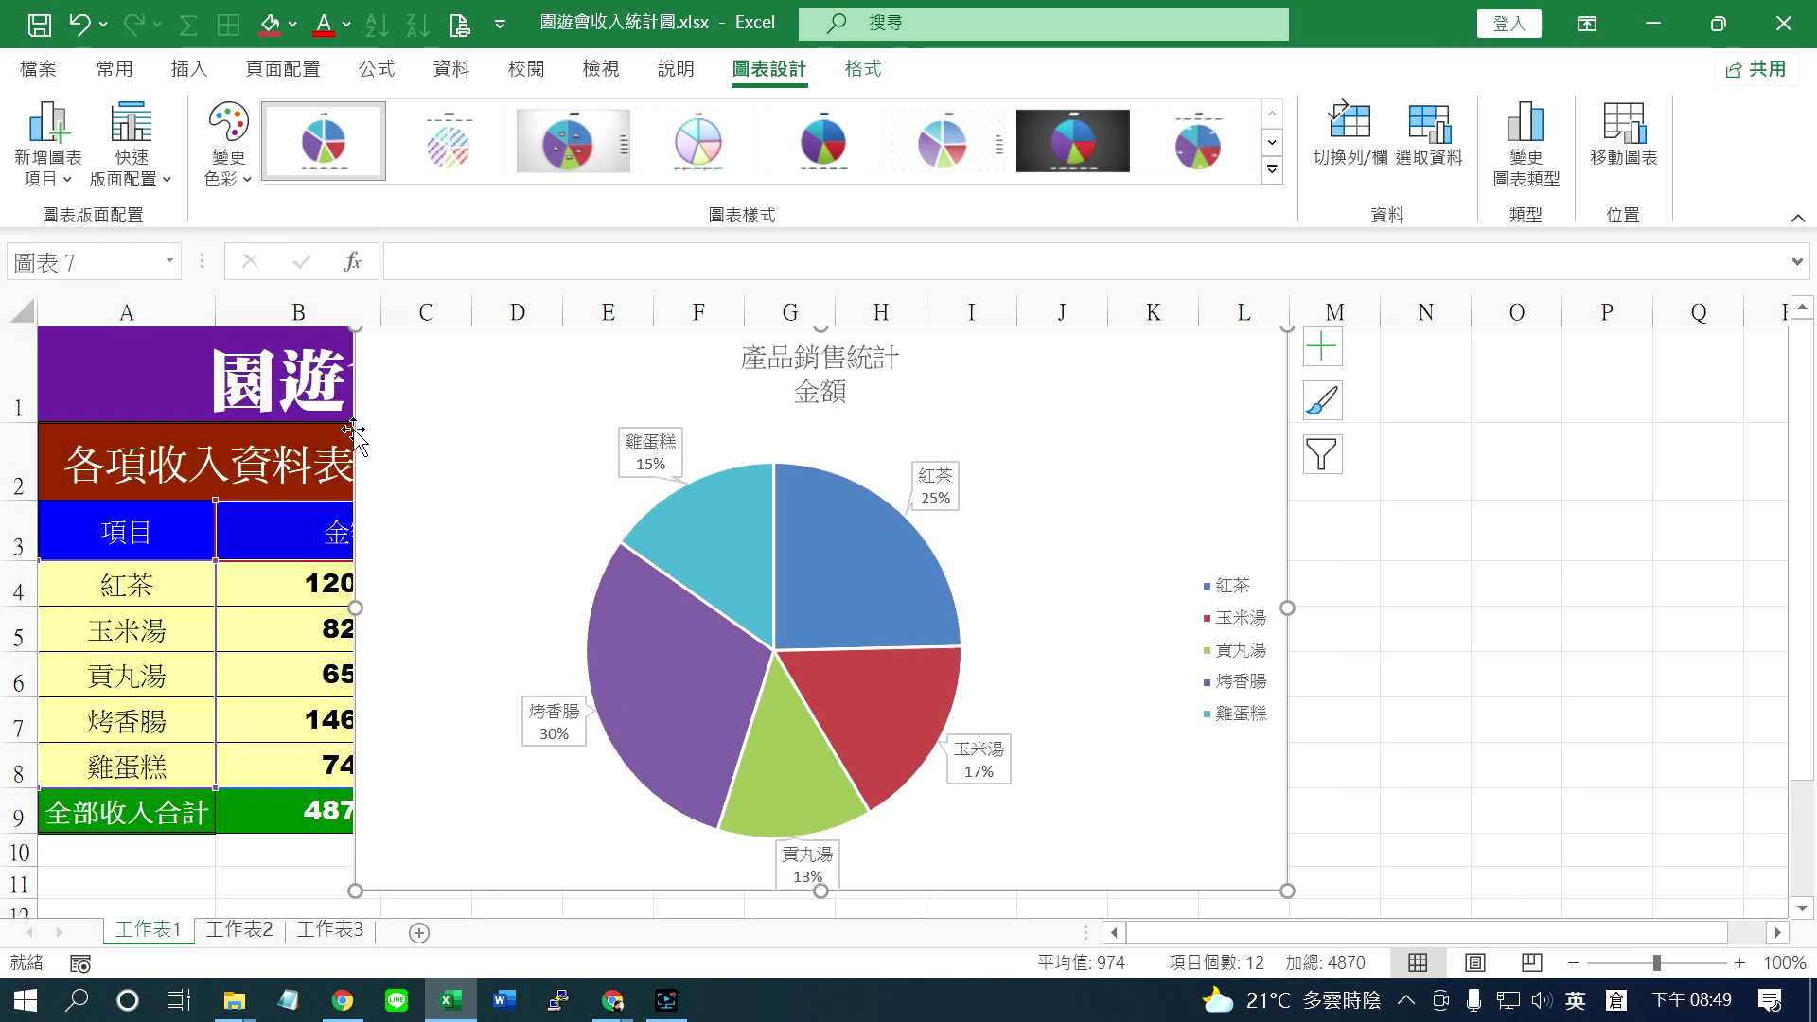
{"action": "left_click", "coordinate": [76, 187]}
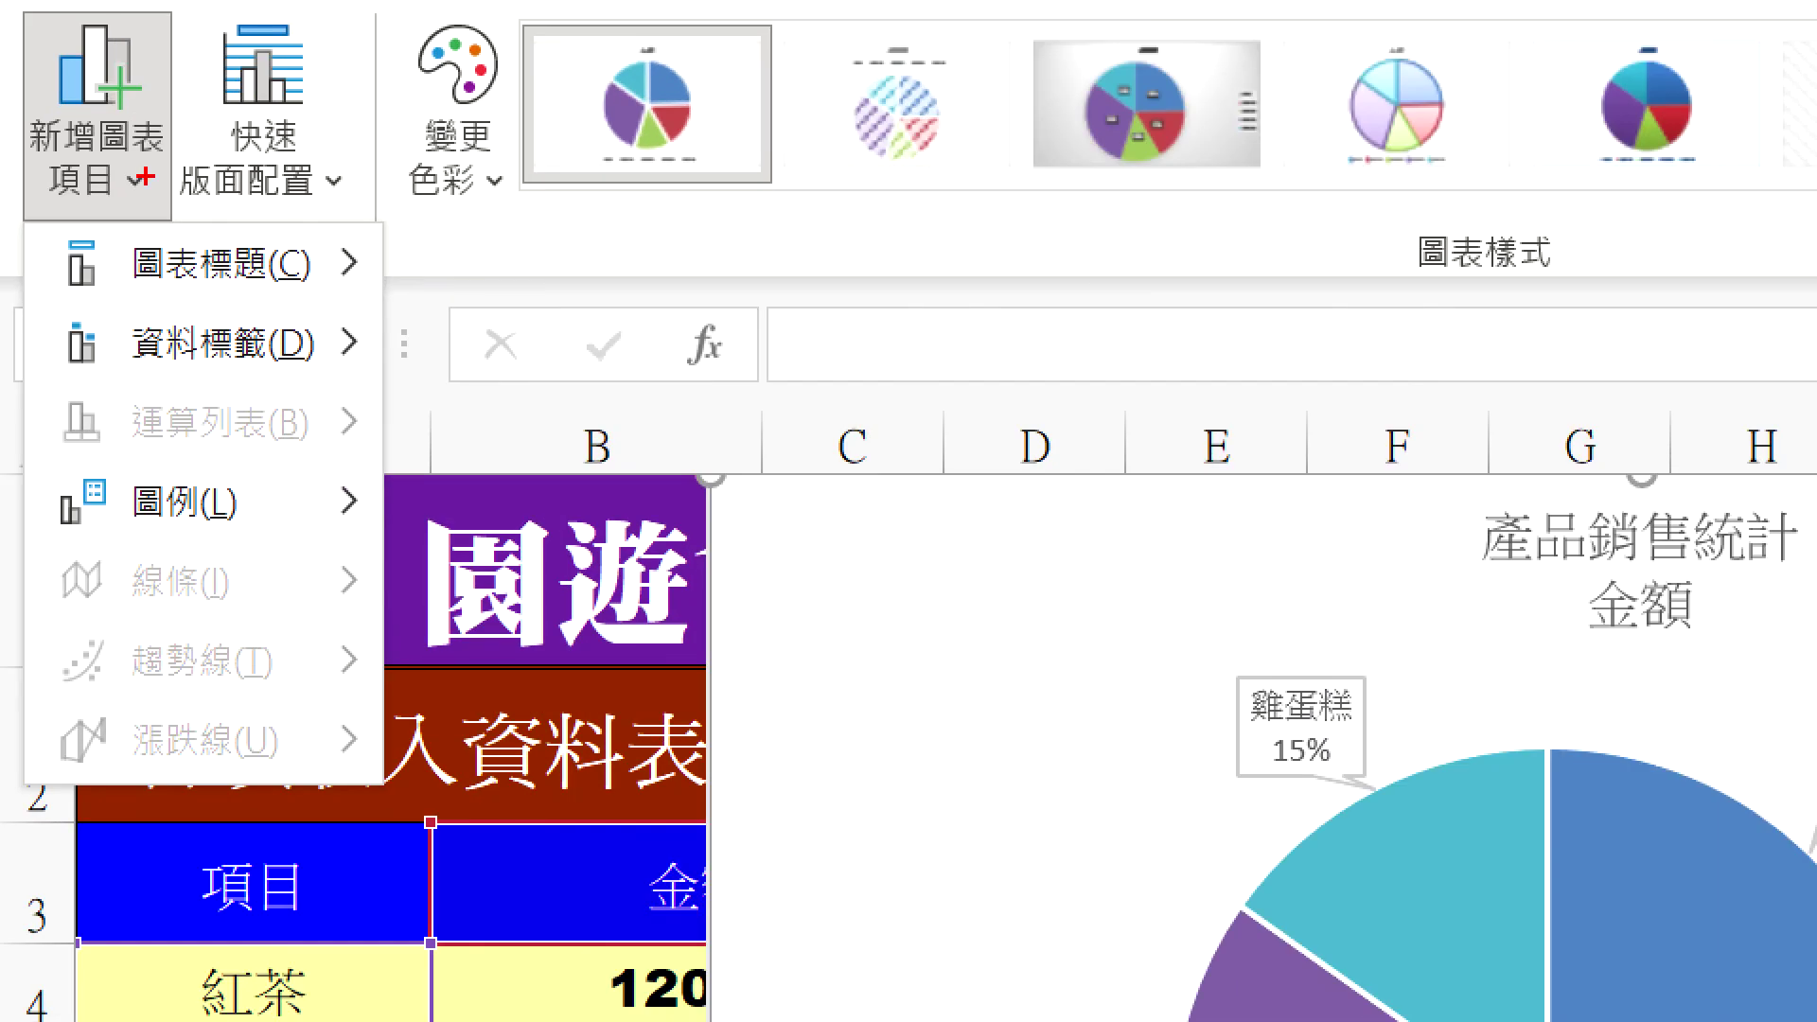
{"action": "left_click_drag", "start_coordinate": [31, 218], "coordinate": [371, 365]}
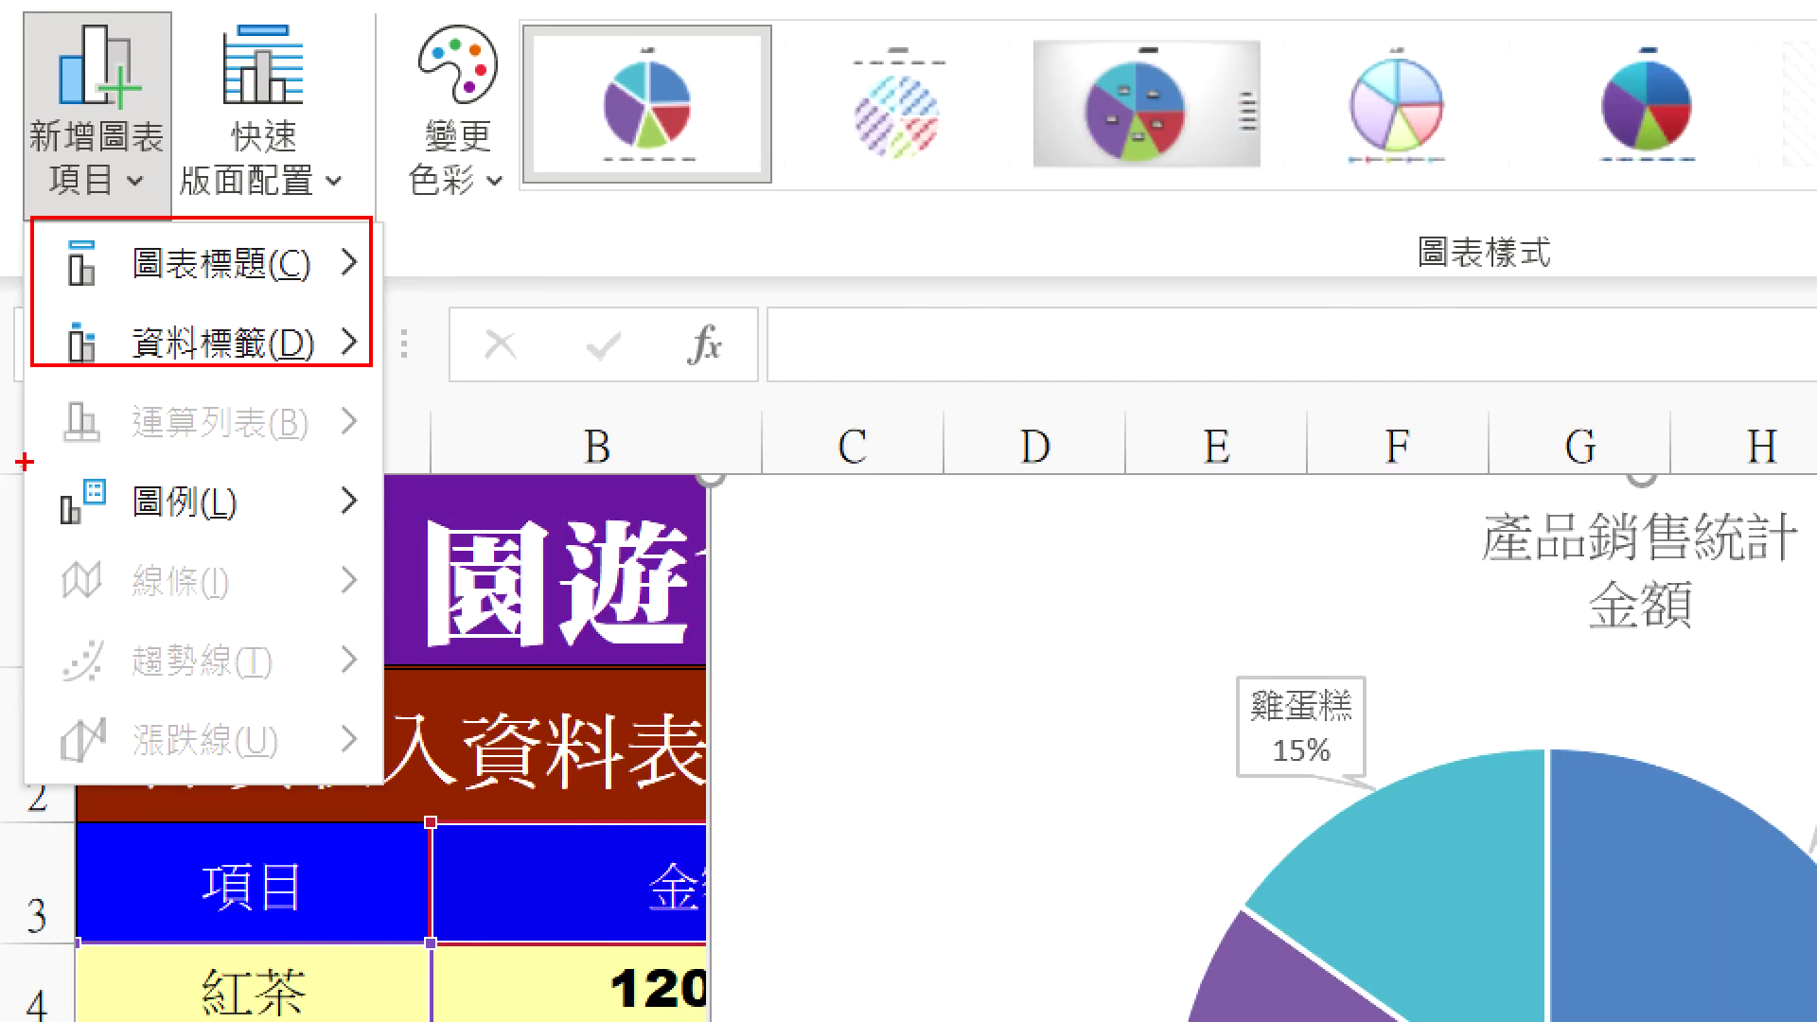
{"action": "left_click_drag", "start_coordinate": [22, 454], "coordinate": [398, 544]}
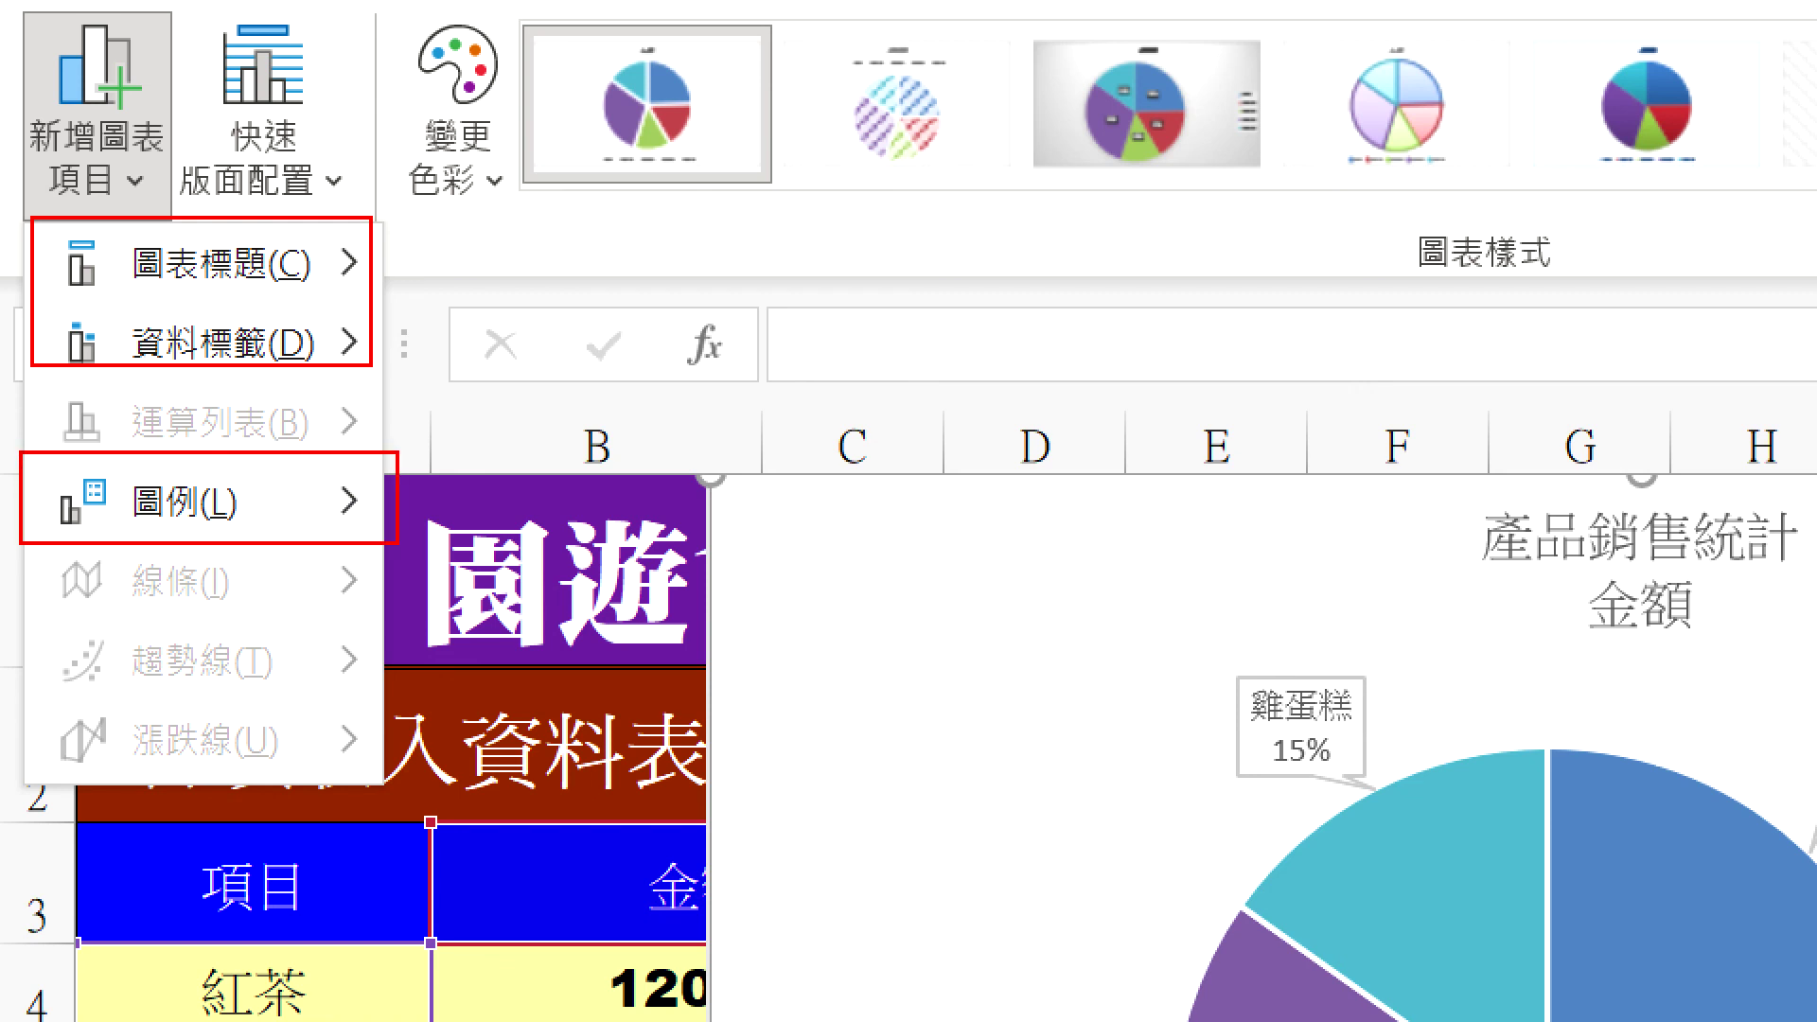